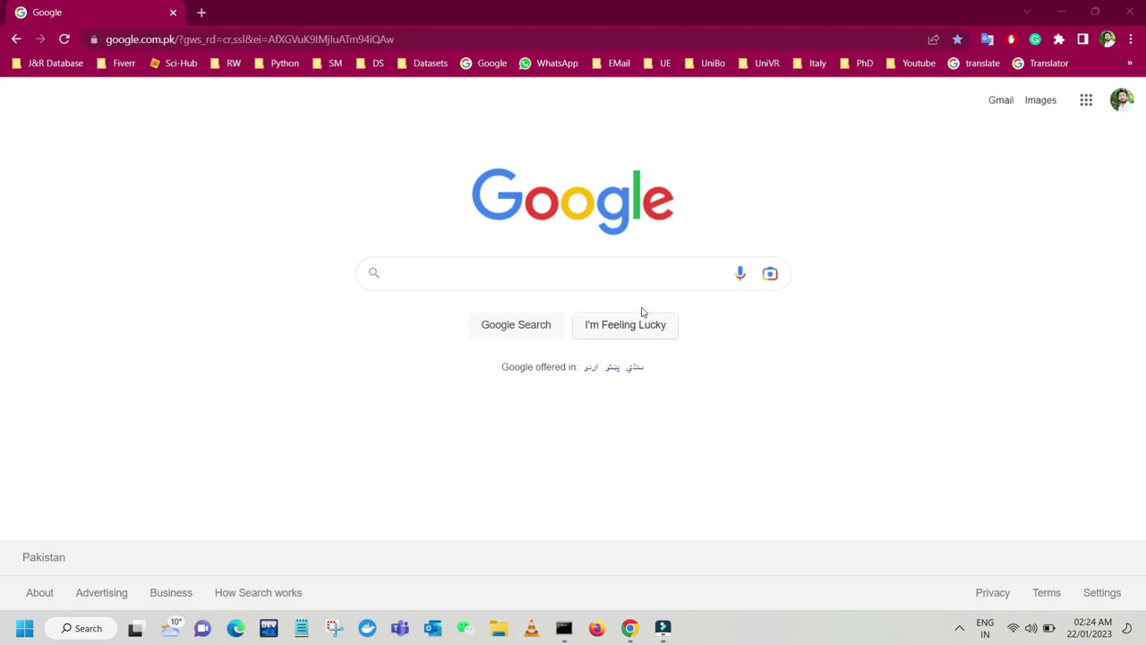
- Search Google for "vgg image annotator" and open the VGG Image Annotator (VIA) page on robots.ox.ac.uk
click(592, 273)
text(v)
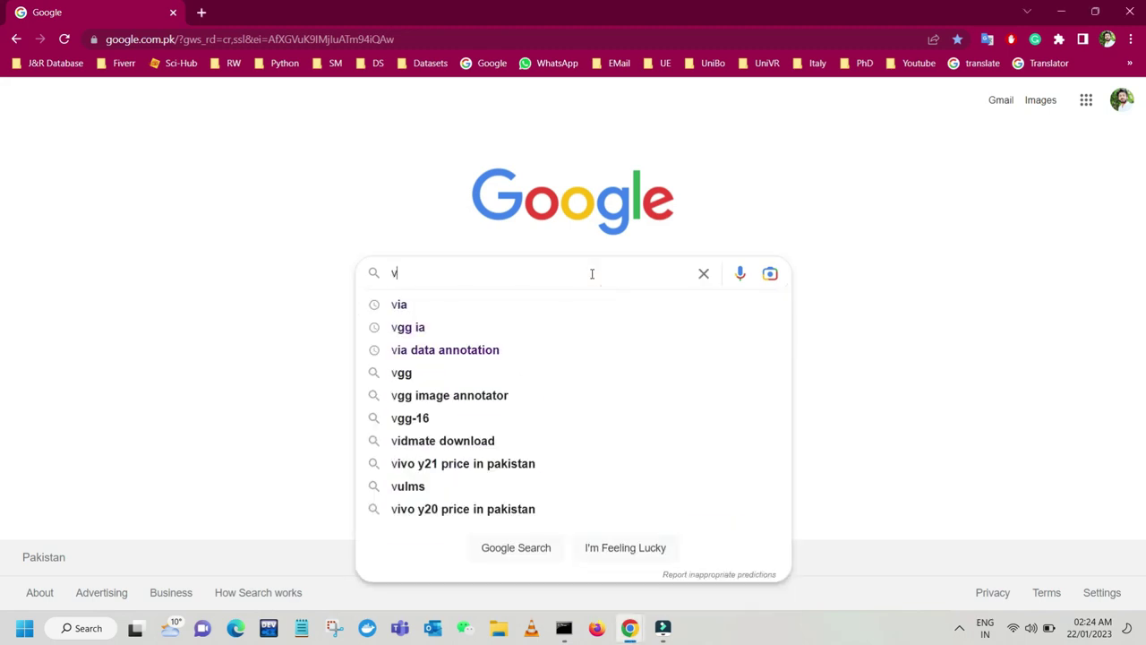
text(gg im)
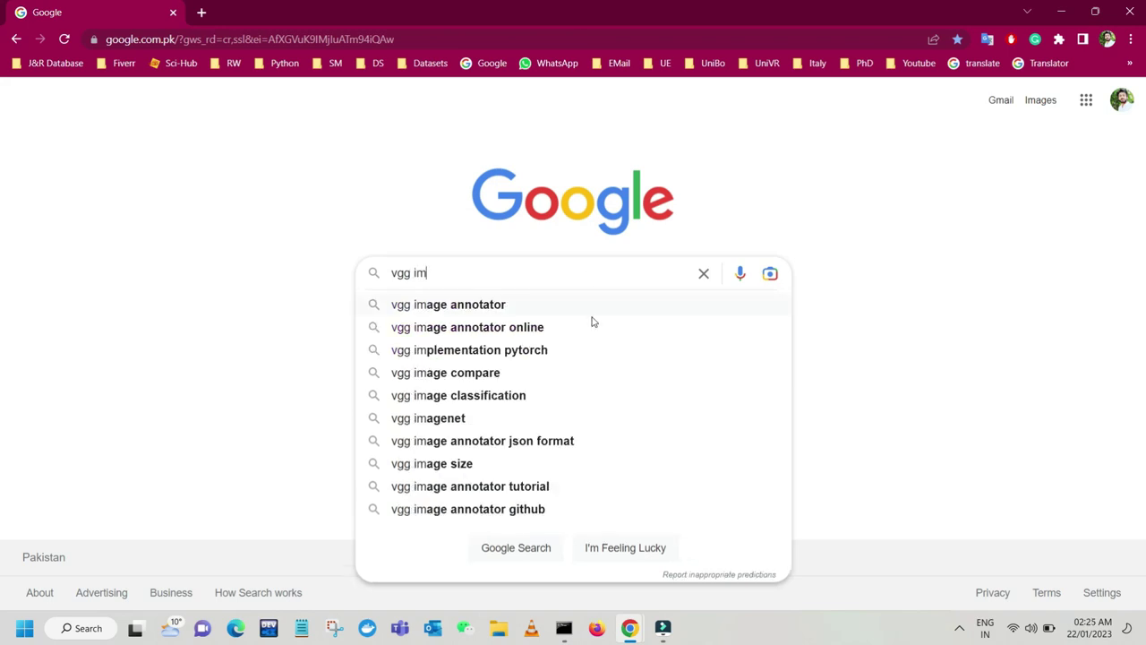
key(Down)
key(Down)
key(Down)
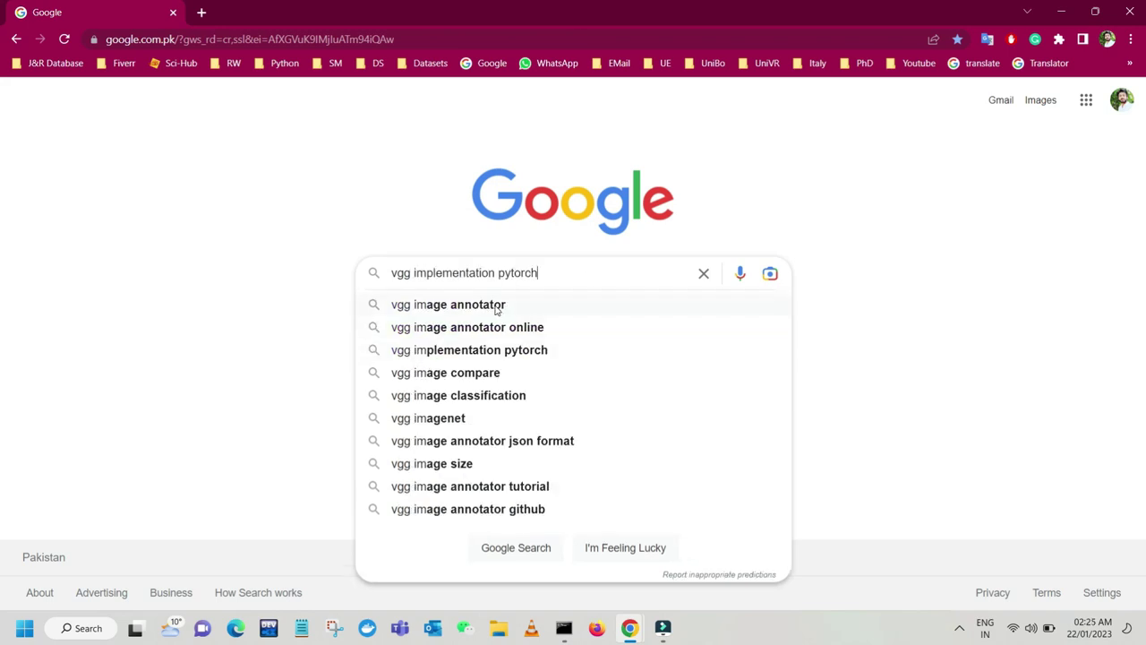
click(497, 306)
scroll(588, 352, down, 5)
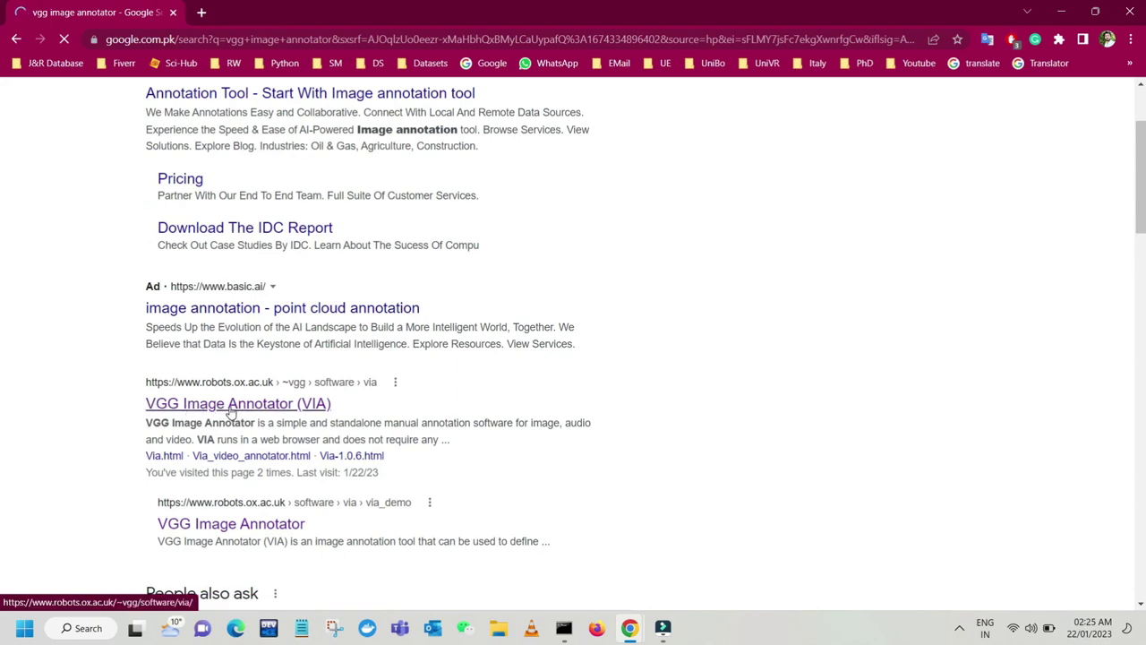
click(231, 404)
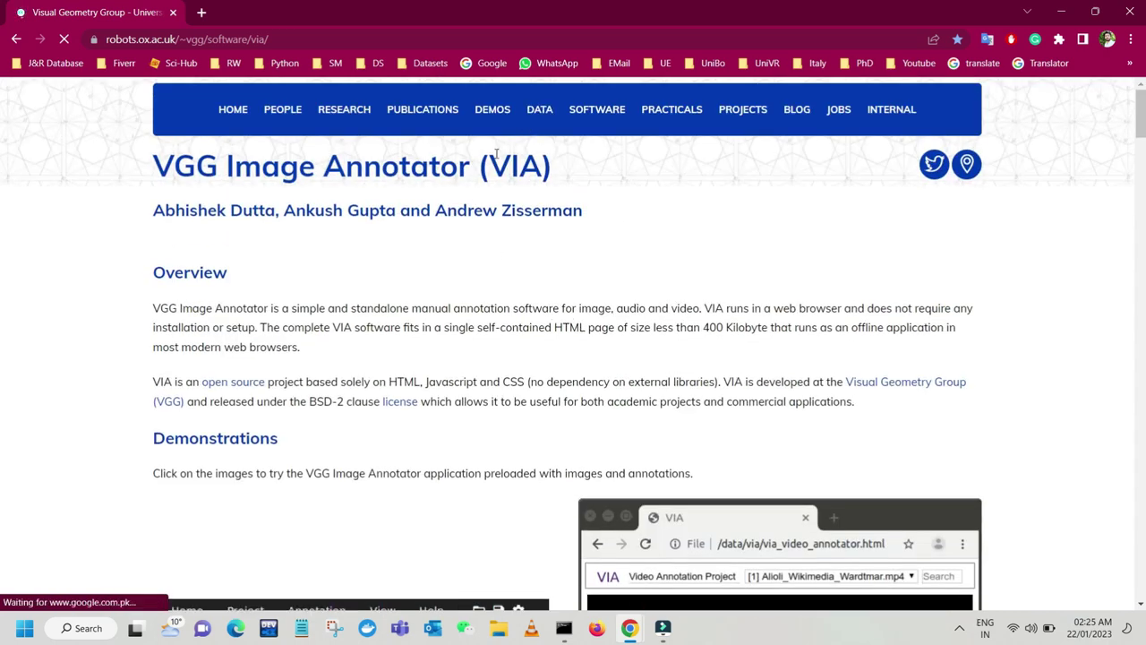
- Review the demonstrations on the VIA page and open the Basic image Annotation demo
scroll(495, 162, down, 2)
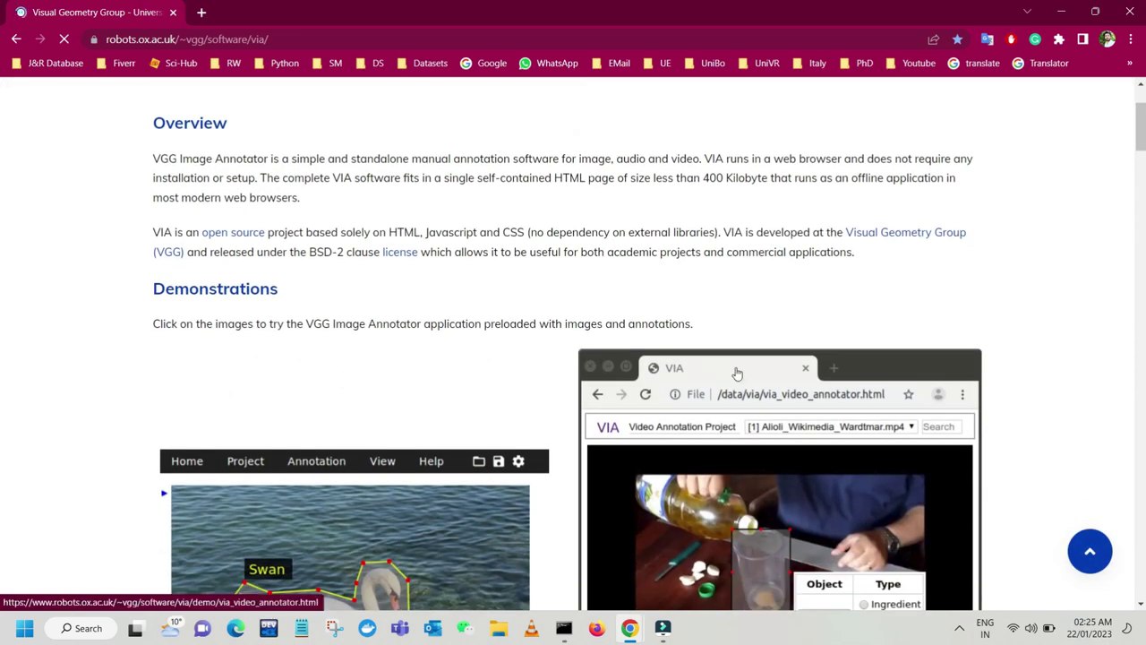
scroll(742, 375, down, 3)
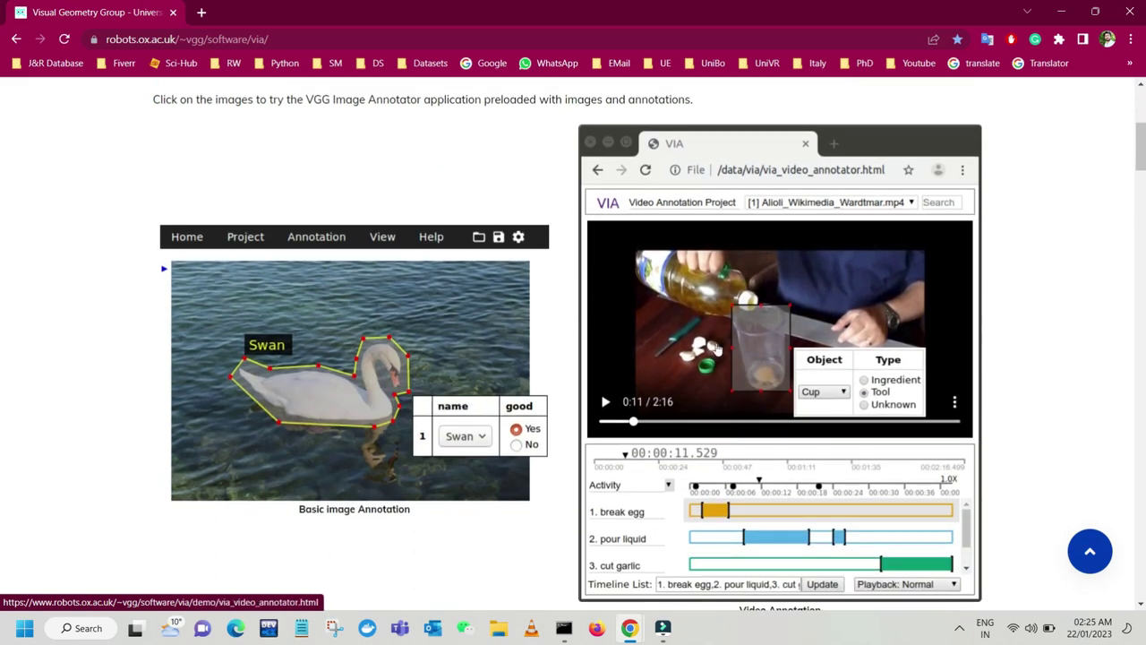
scroll(707, 359, down, 5)
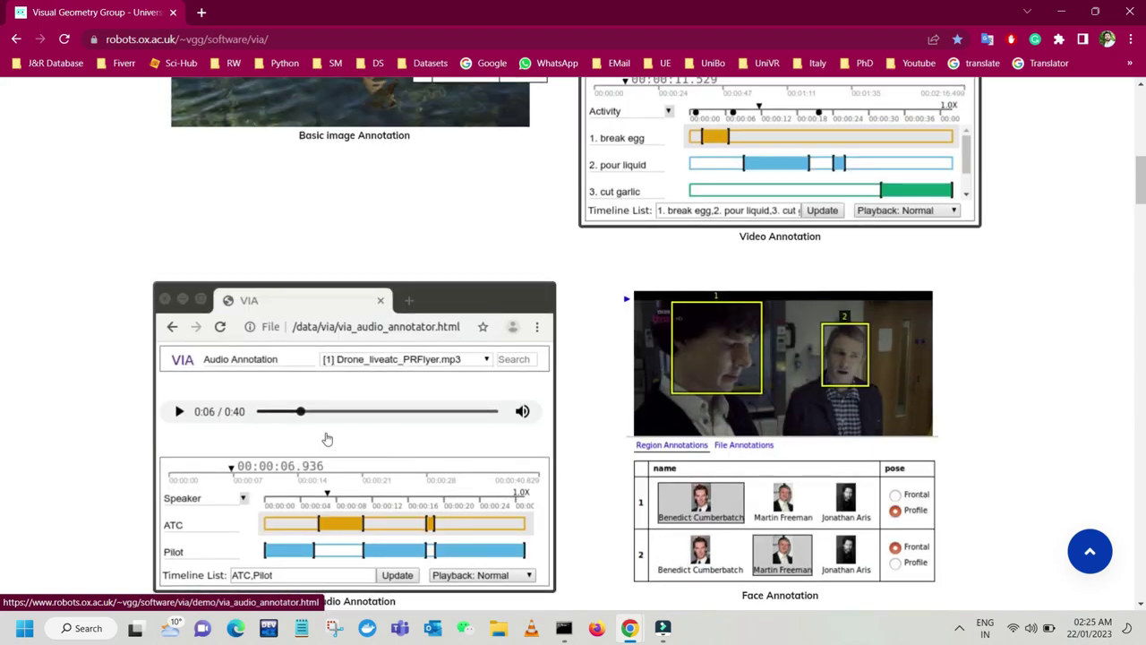
scroll(376, 441, down, 3)
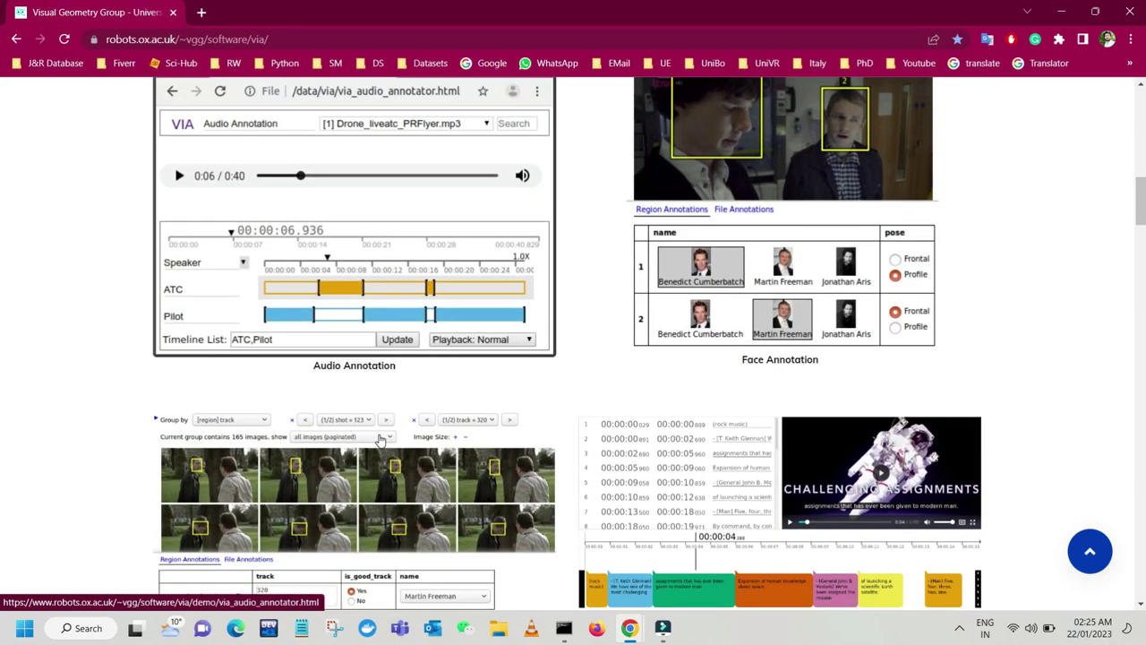
scroll(380, 443, up, 5)
scroll(380, 444, up, 3)
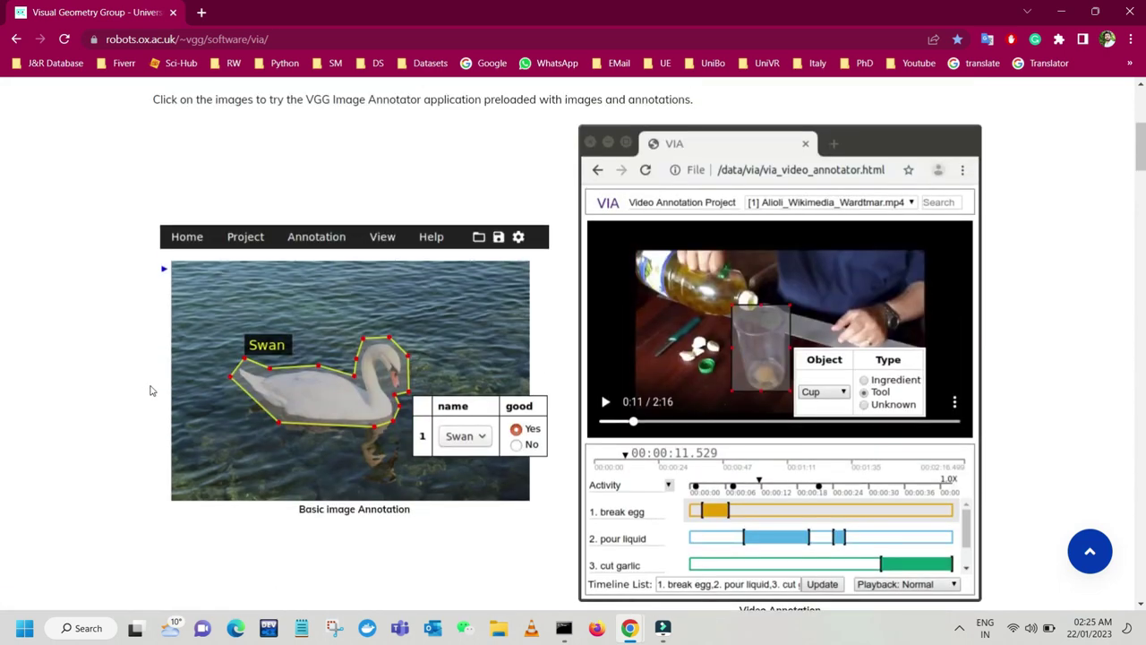
click(309, 341)
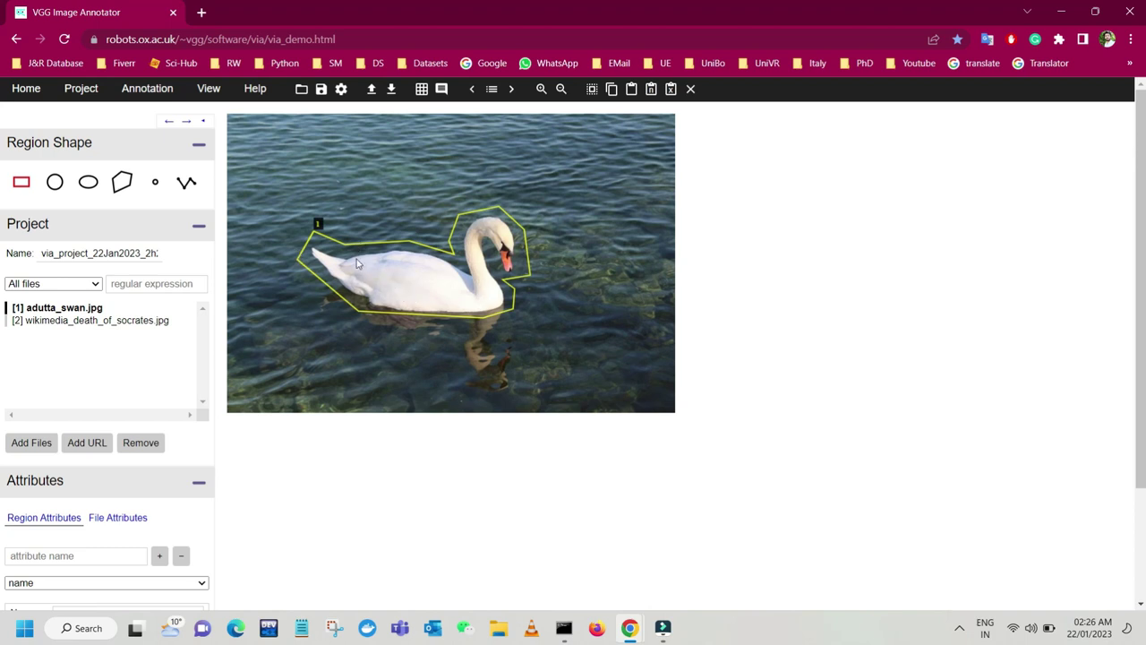
- View both preloaded sample images, adutta_swan.jpg and wikimedia_death_of_socrates.jpg, and remove them from the project
click(62, 321)
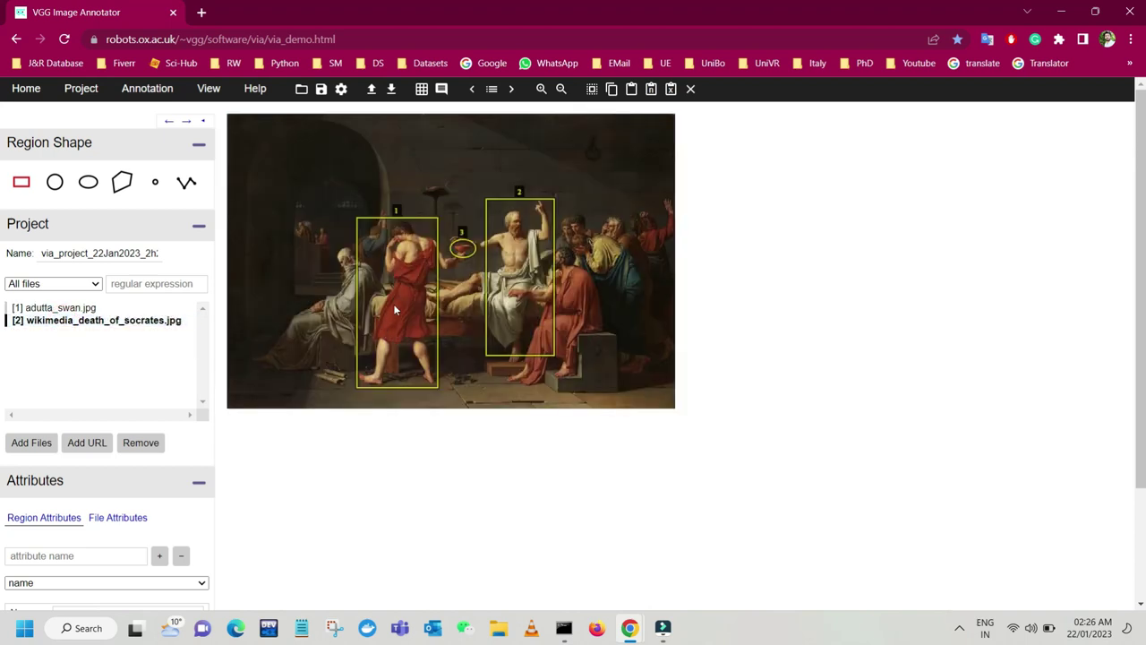
click(34, 356)
click(54, 309)
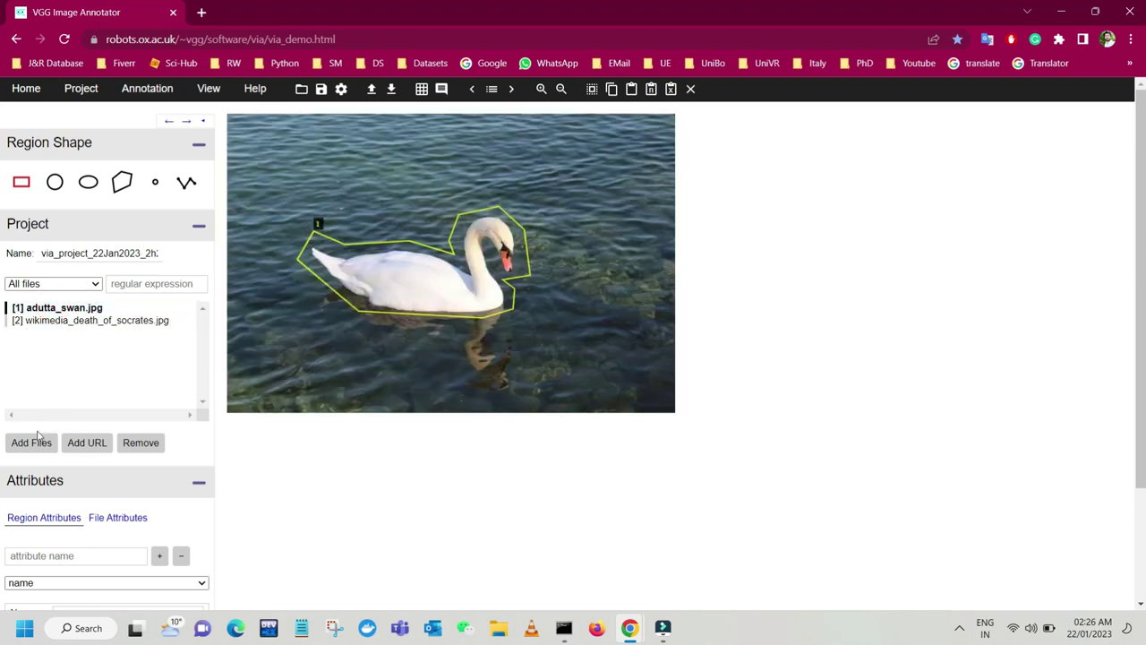
click(141, 443)
click(488, 451)
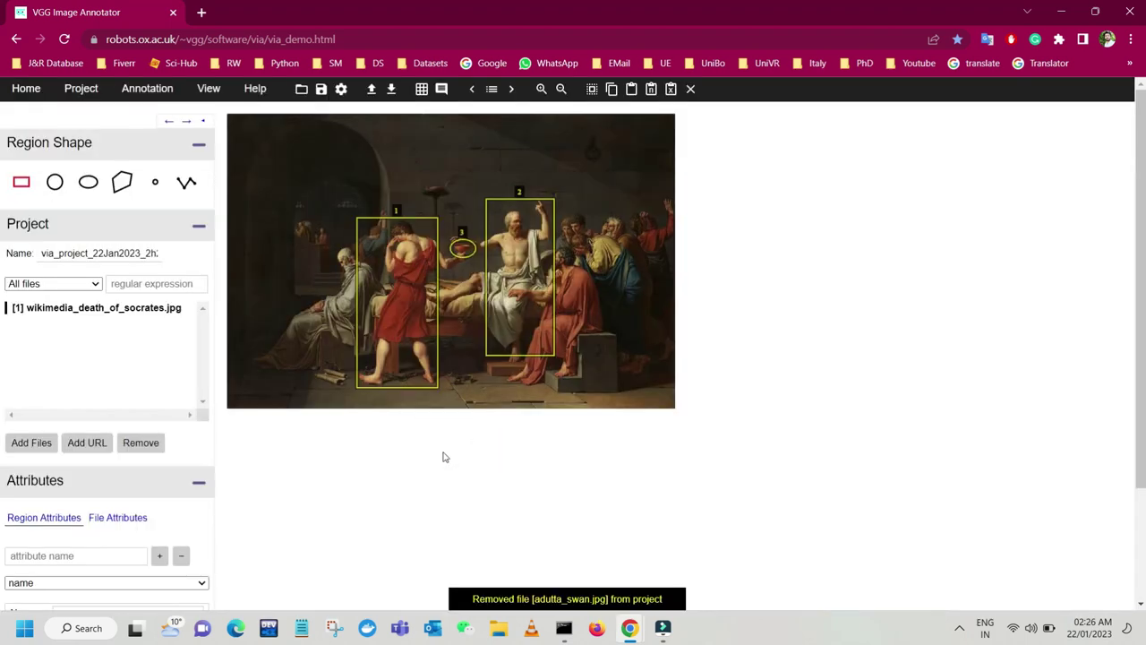
click(131, 454)
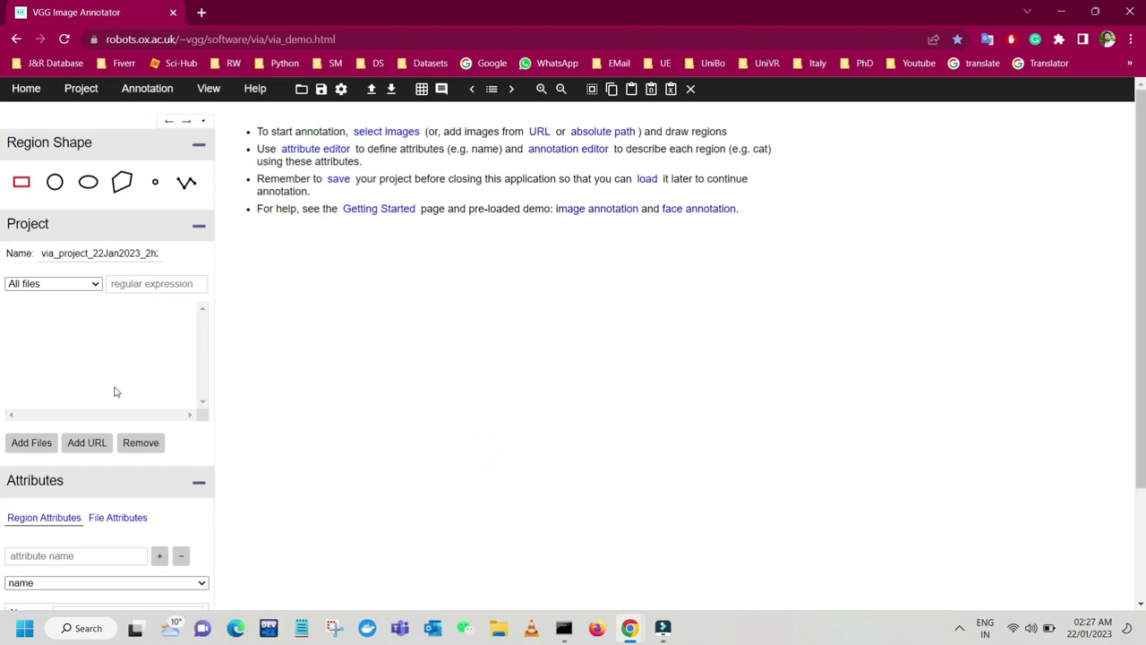
- Add the images 4.jpg, 2.jpg and 3.jpg from the Desktop folder to the project
click(13, 446)
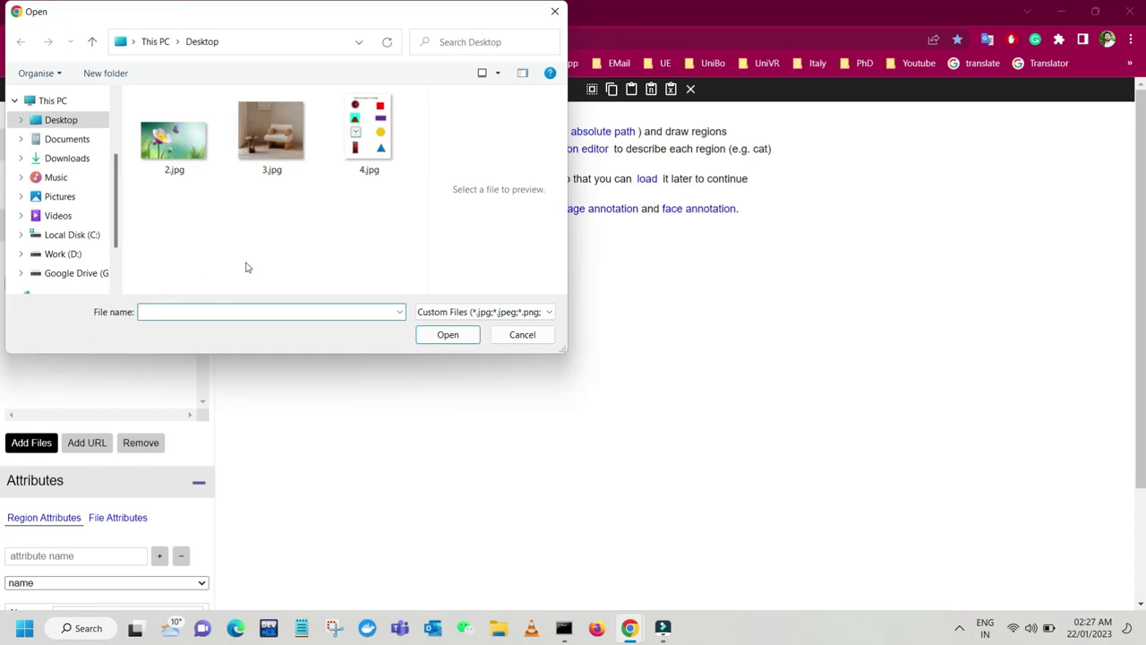
click(372, 141)
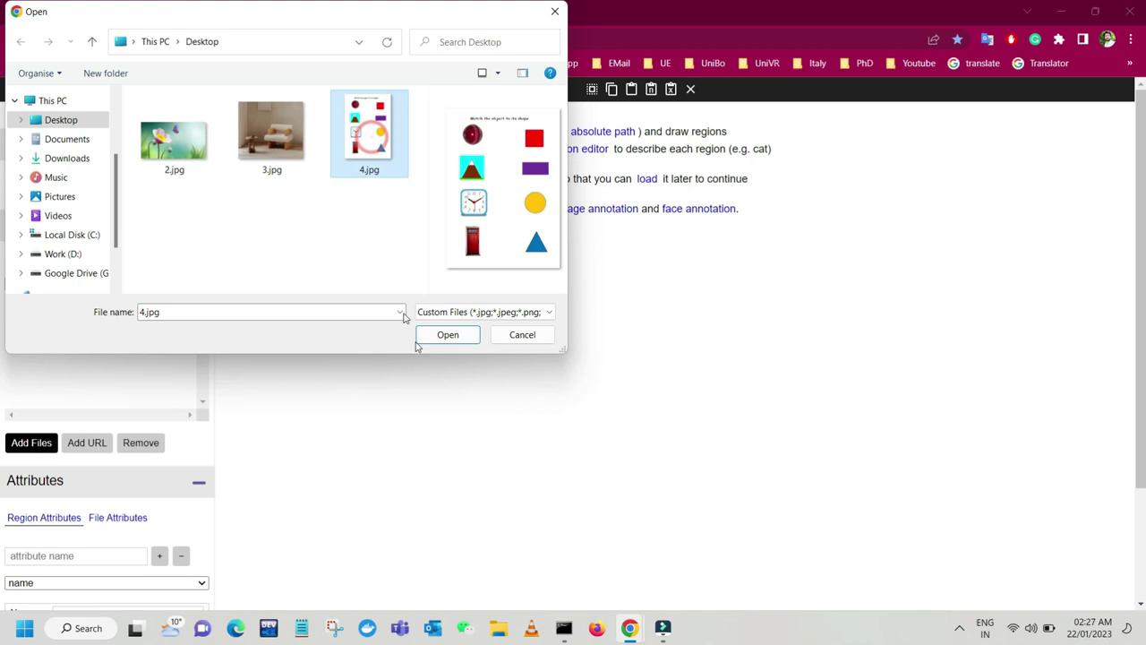
click(447, 334)
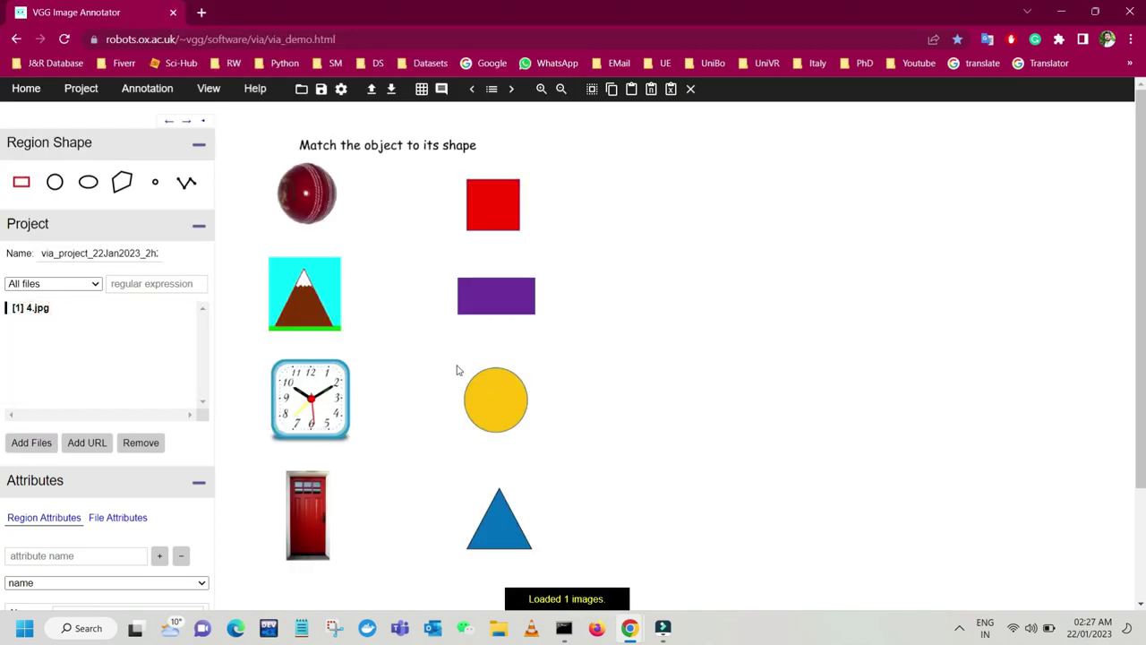
click(27, 445)
drag(150, 202, 283, 141)
key(Return)
- Display each of the added images in turn, finishing with 4.jpg
click(77, 366)
click(28, 307)
click(30, 319)
click(37, 333)
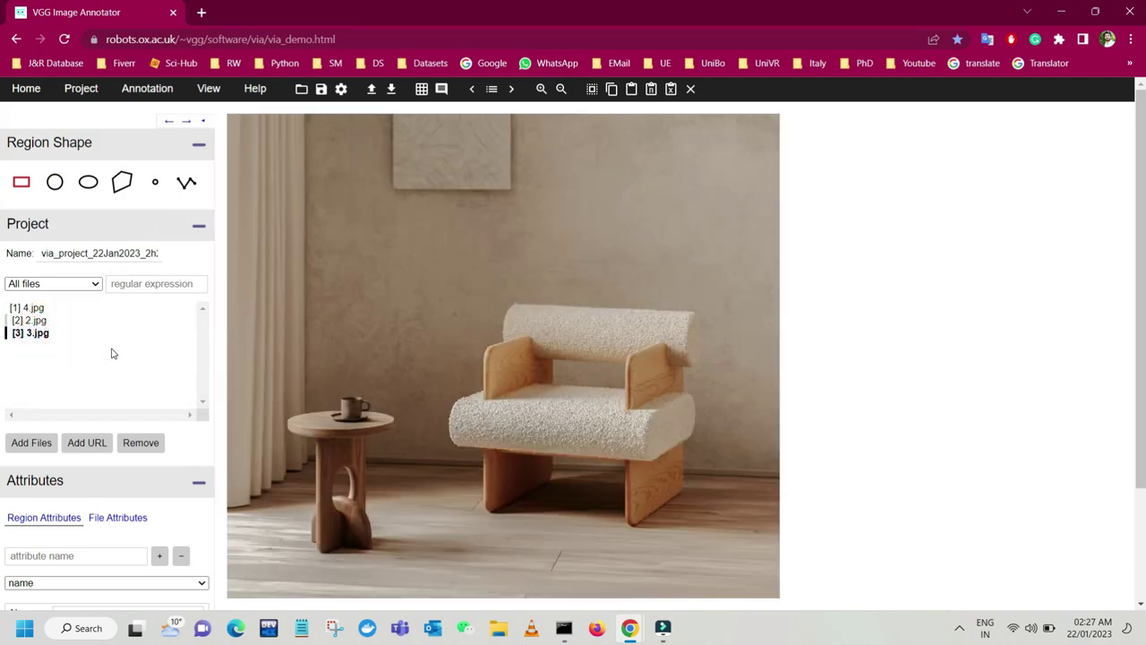
scroll(111, 363, down, 3)
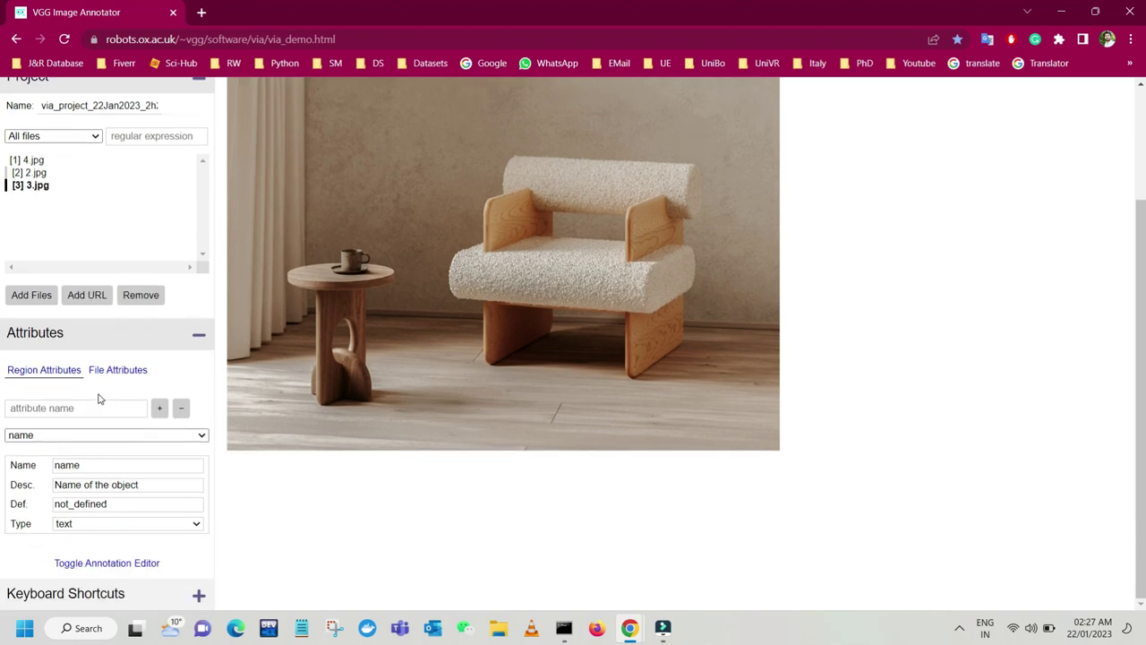
click(74, 213)
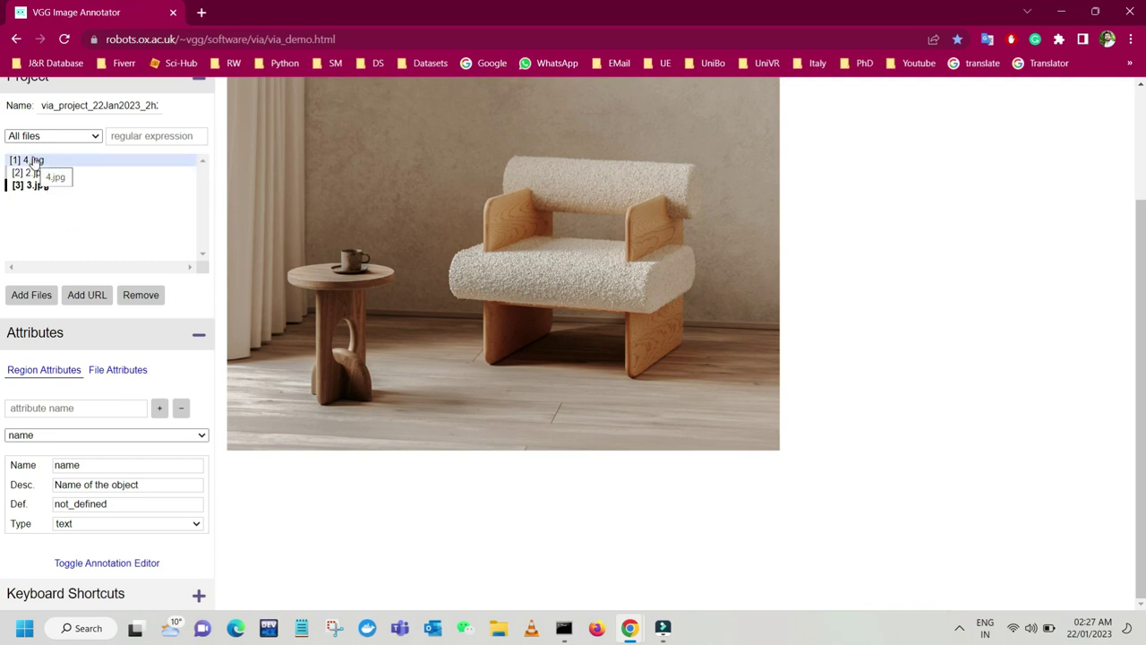
click(26, 160)
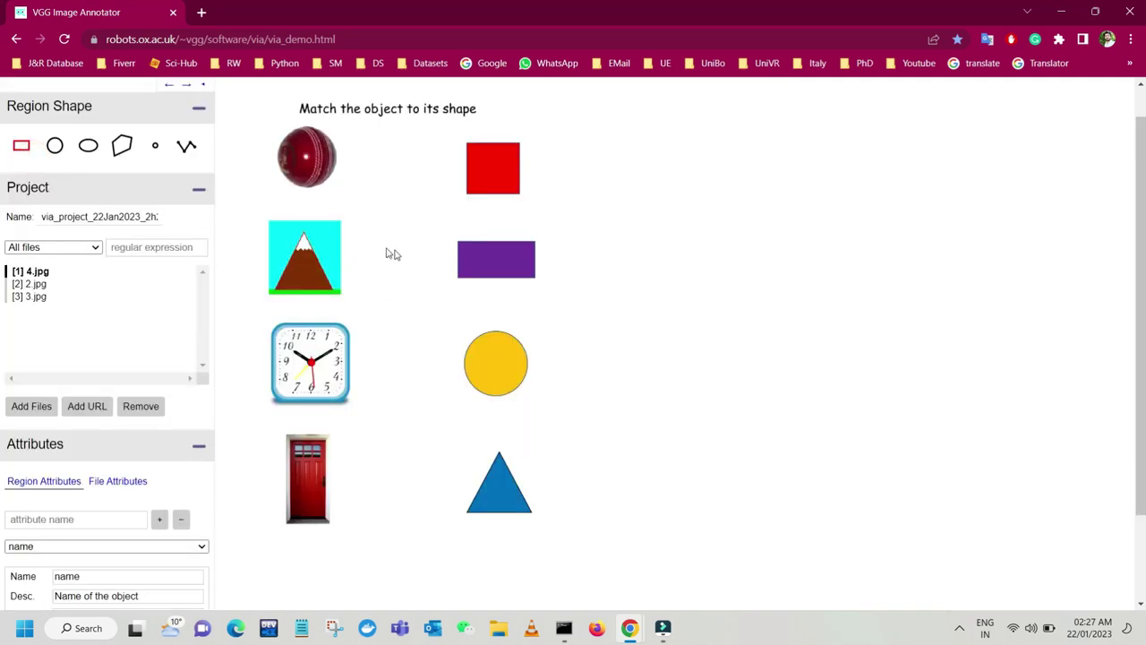
- Review the existing region attributes and delete the one called "name", confirming the deletion
scroll(165, 410, down, 2)
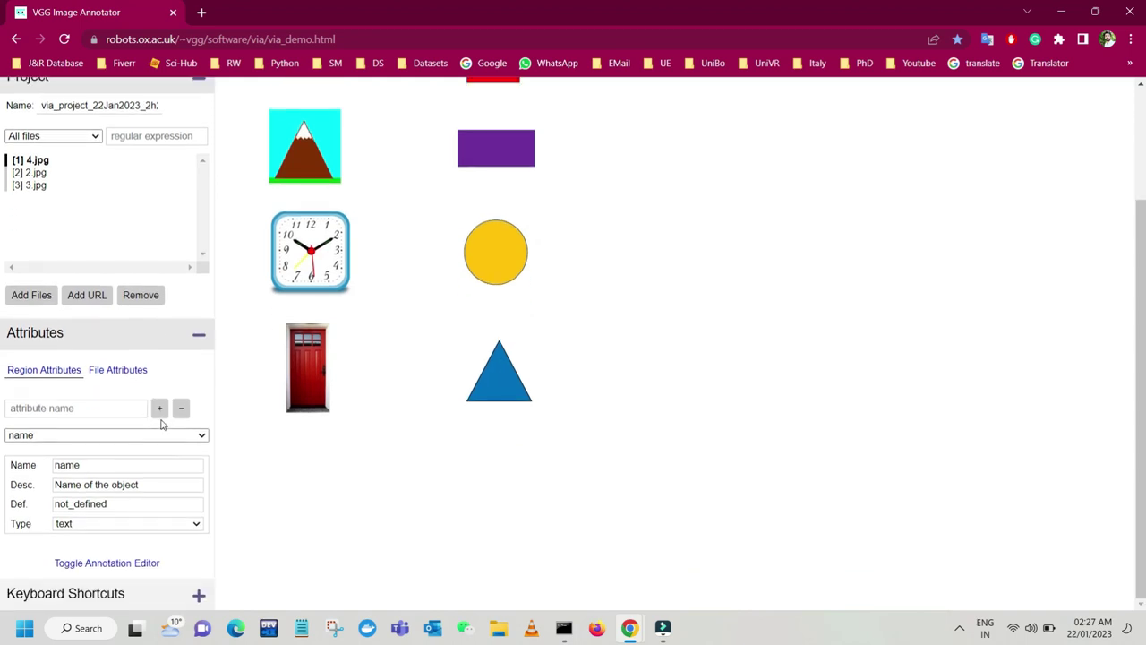
click(87, 408)
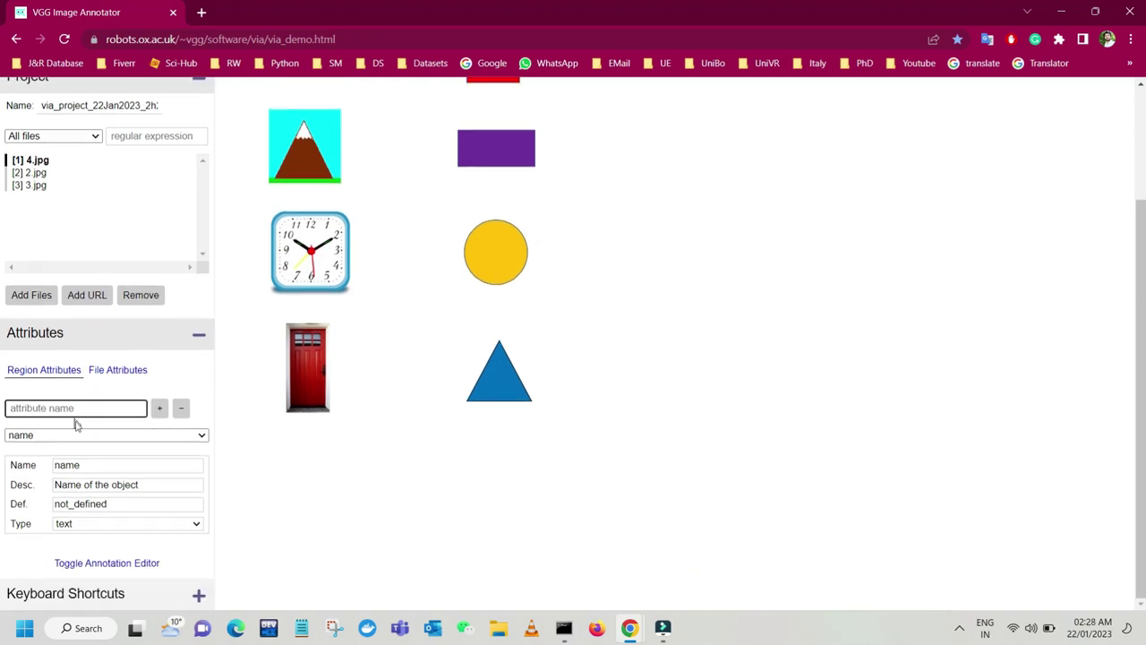
click(77, 436)
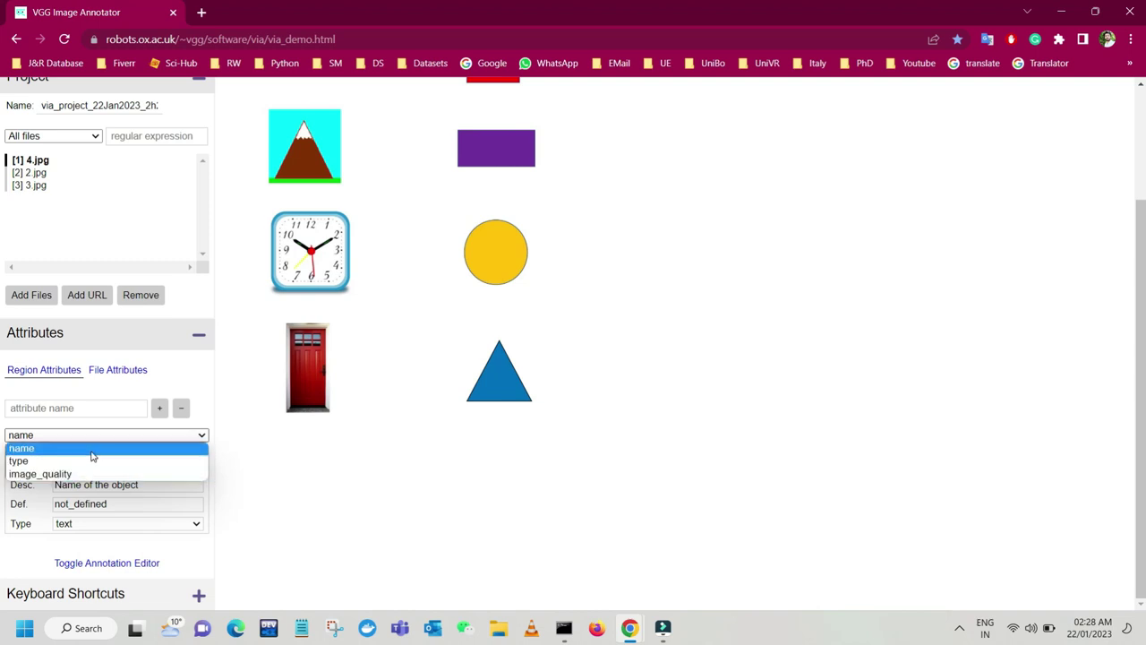
click(29, 454)
click(58, 437)
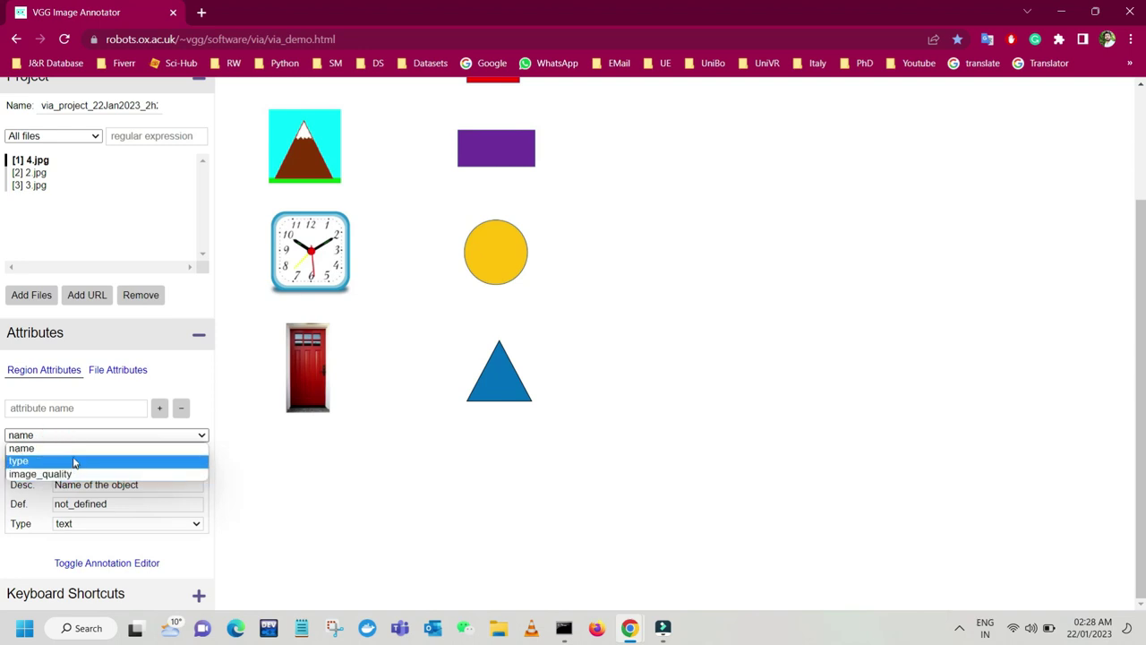
click(67, 408)
text(name)
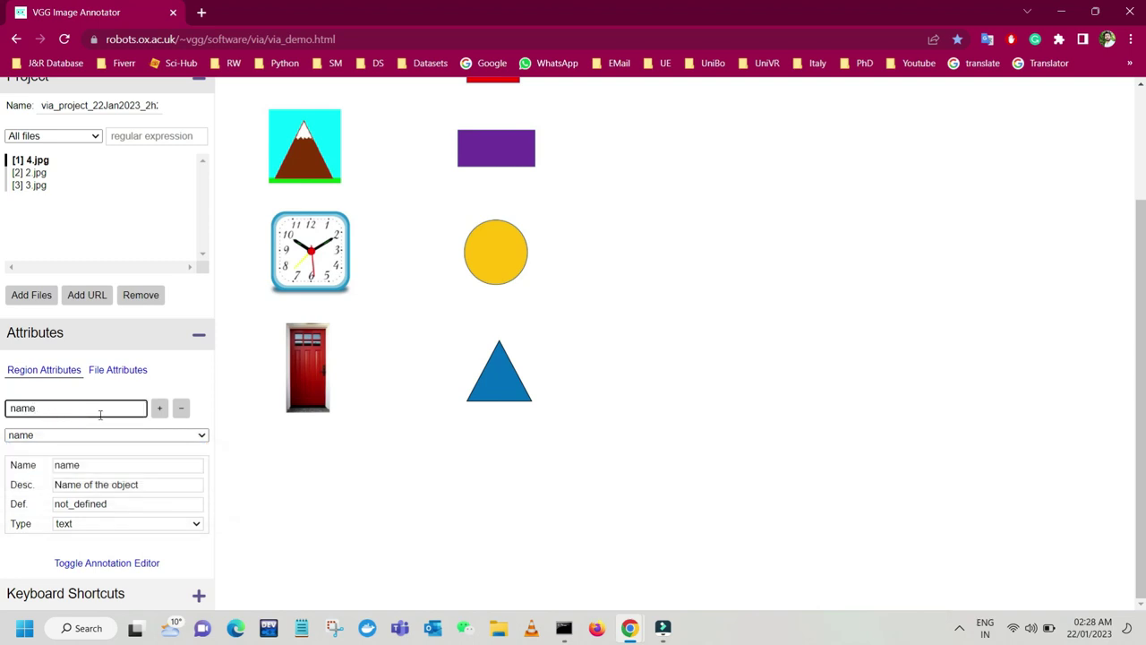
click(181, 409)
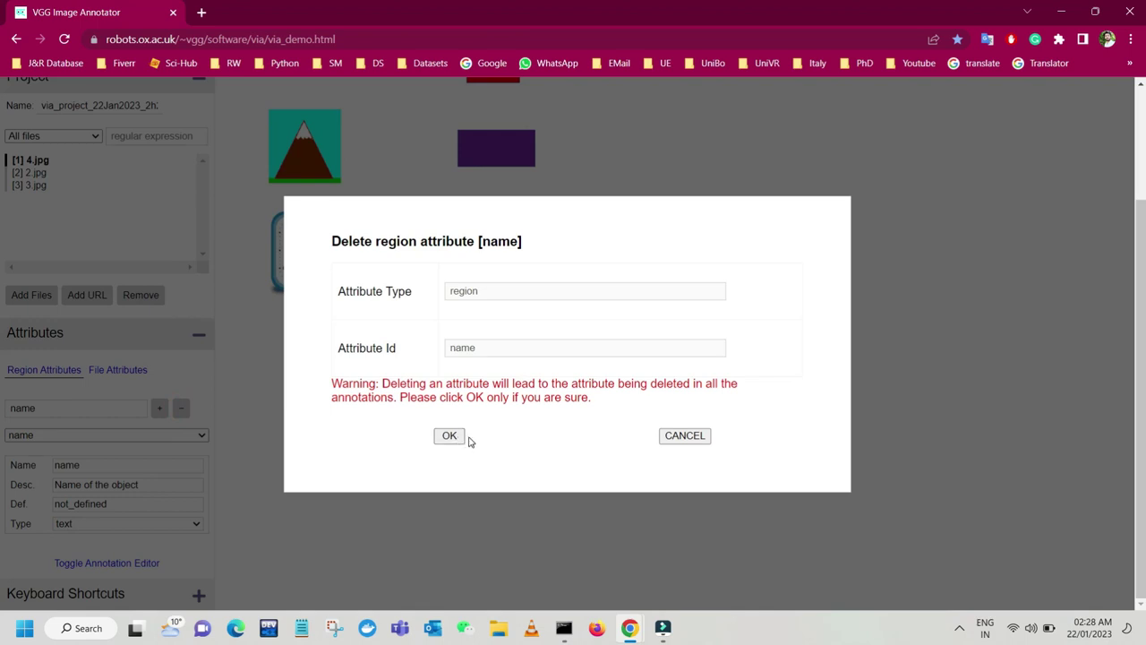
click(458, 437)
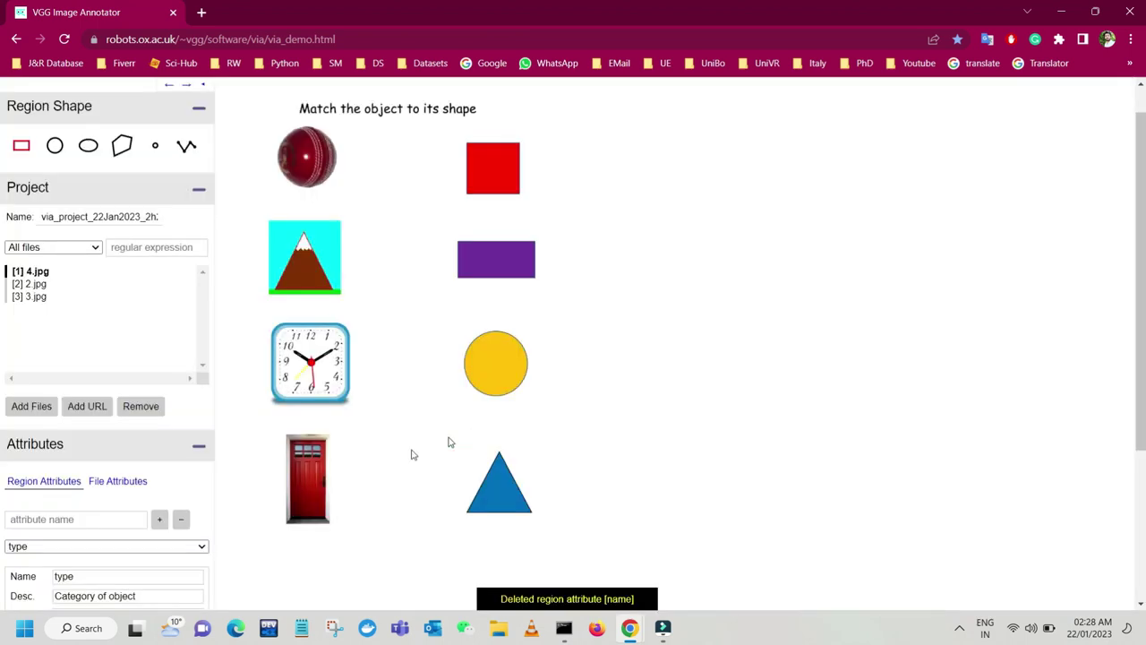
- Delete the region attribute "type" from the project and confirm its deletion
scroll(72, 516, down, 2)
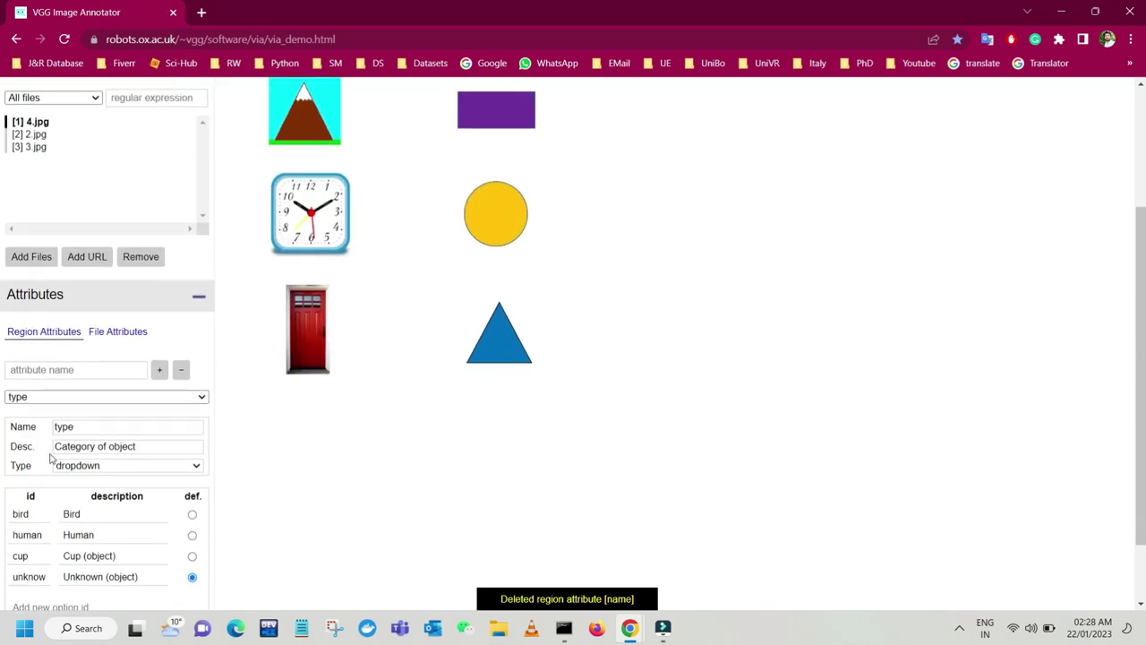
click(87, 397)
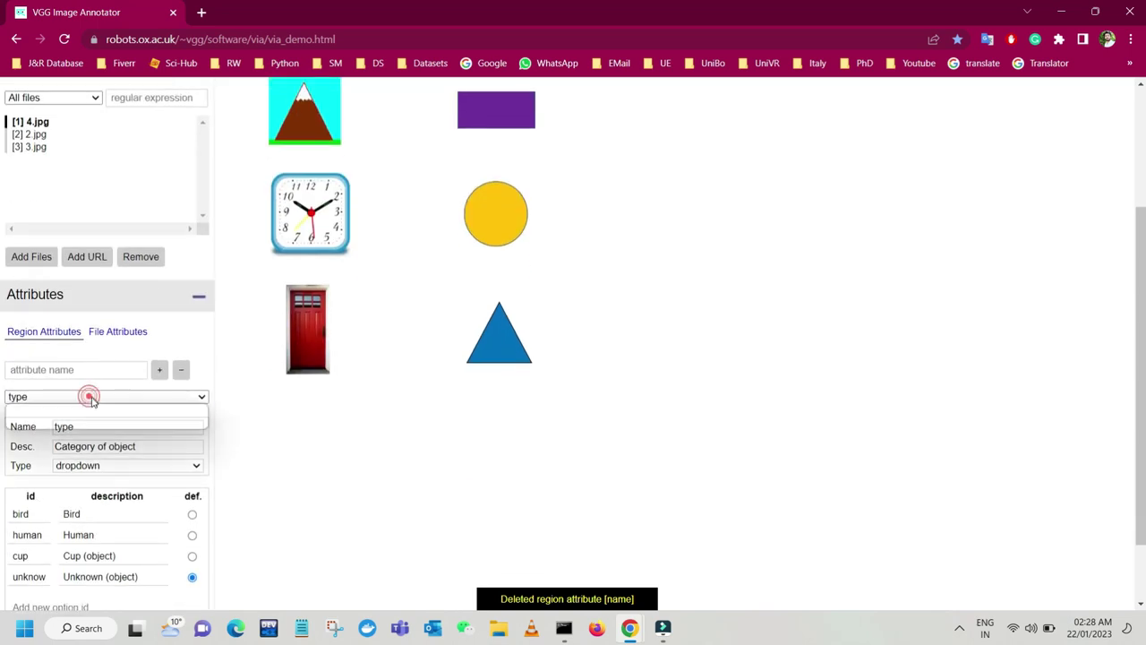
click(52, 369)
text(type)
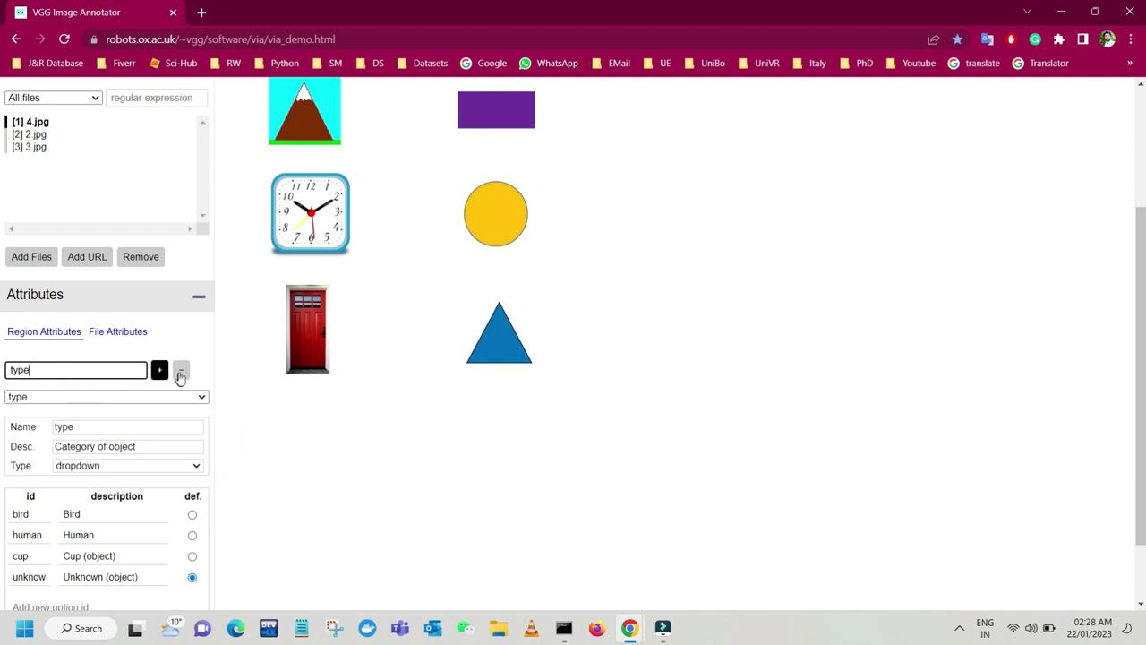
click(180, 370)
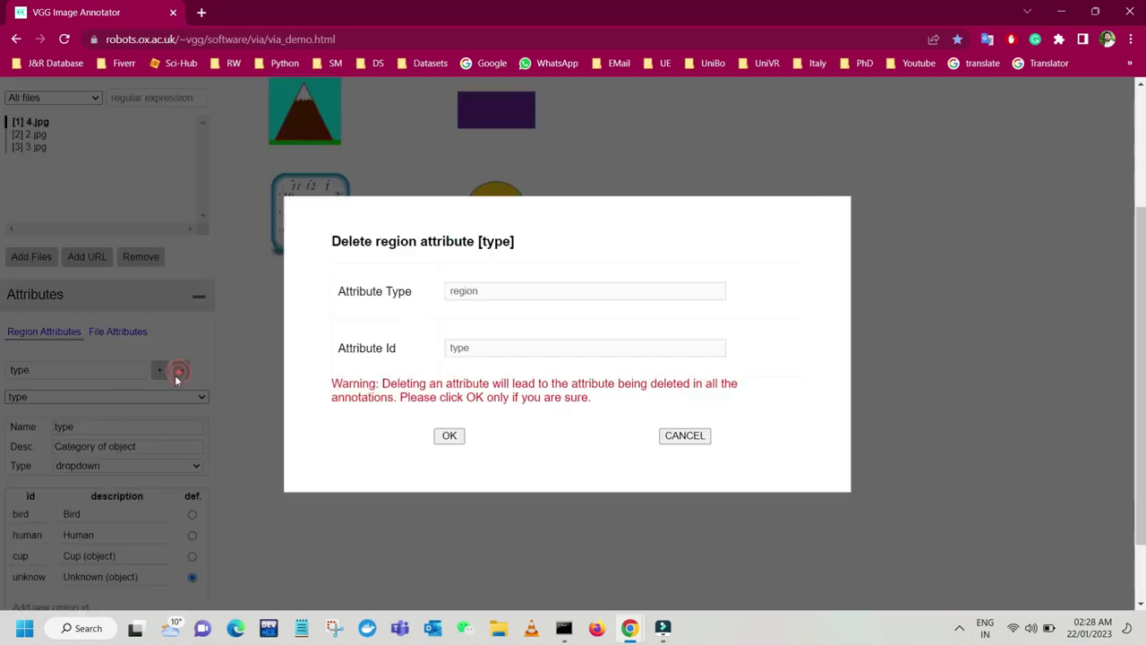
click(448, 435)
scroll(36, 408, up, 2)
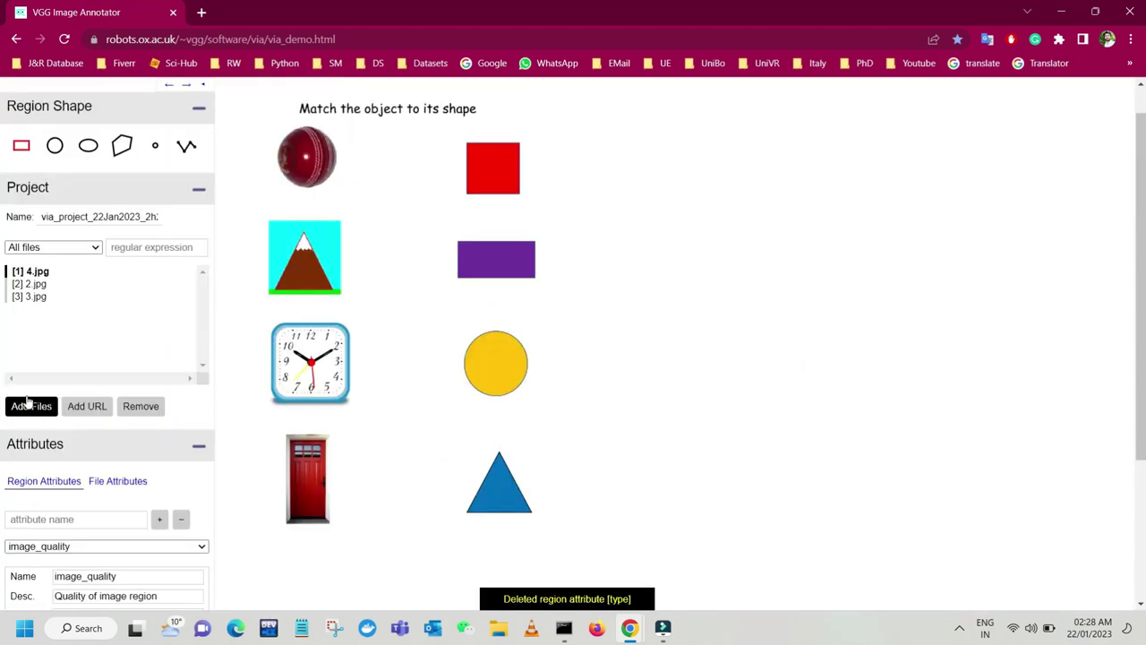
scroll(52, 502, down, 1)
scroll(52, 503, down, 2)
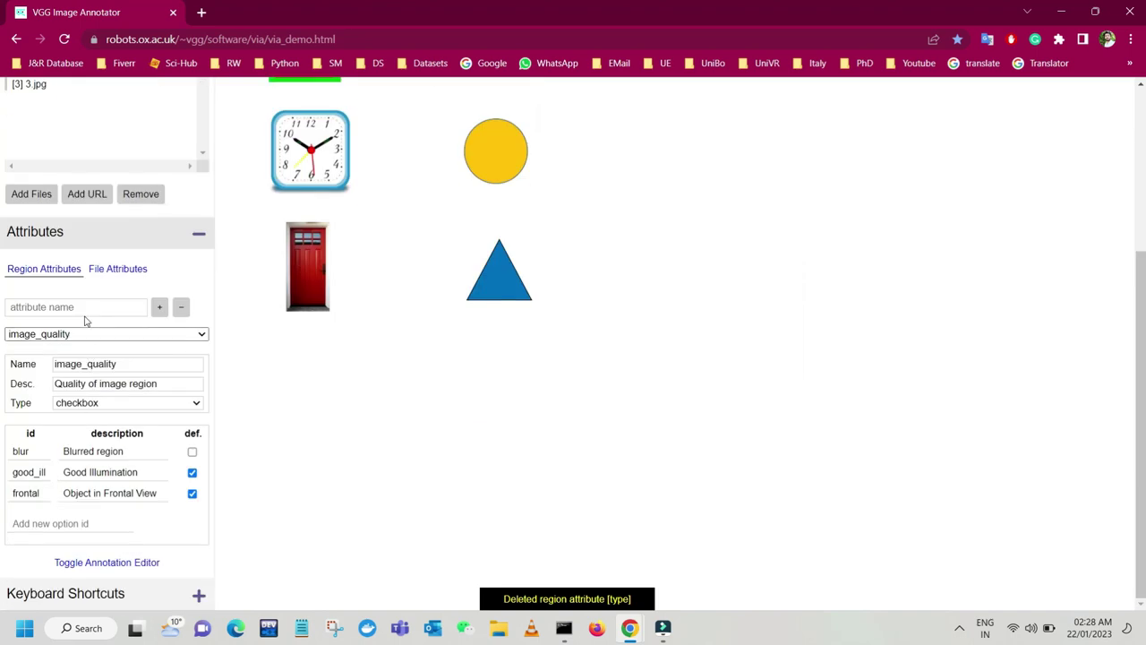
- Delete the region attribute "image_quality" from the project and confirm its deletion
click(181, 307)
click(448, 435)
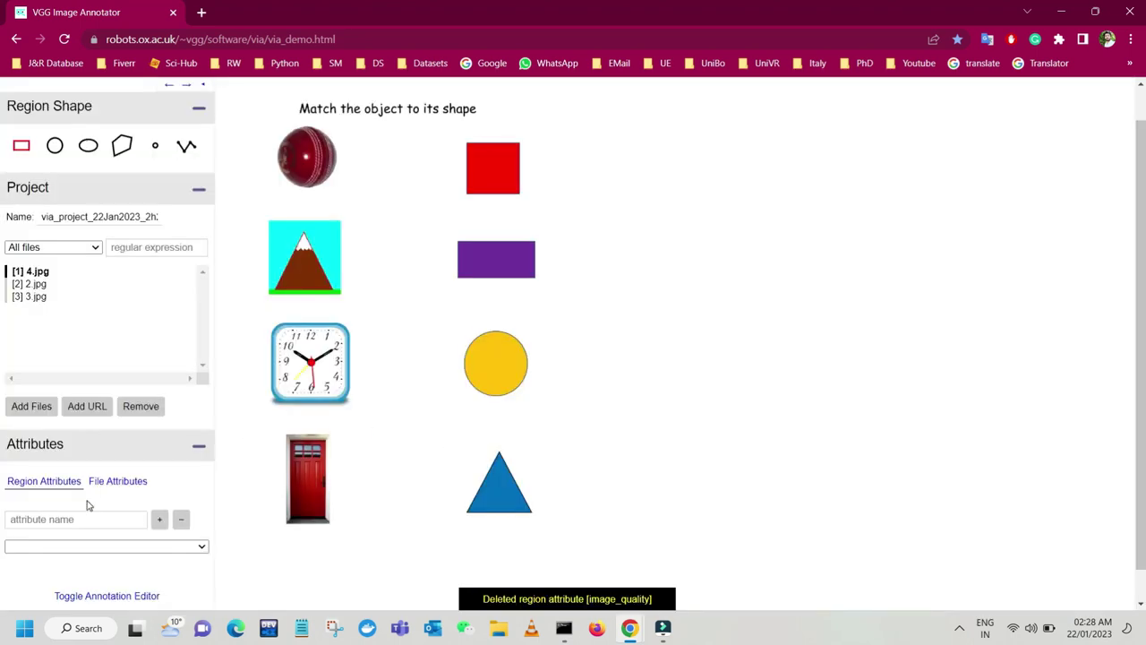
scroll(87, 504, down, 1)
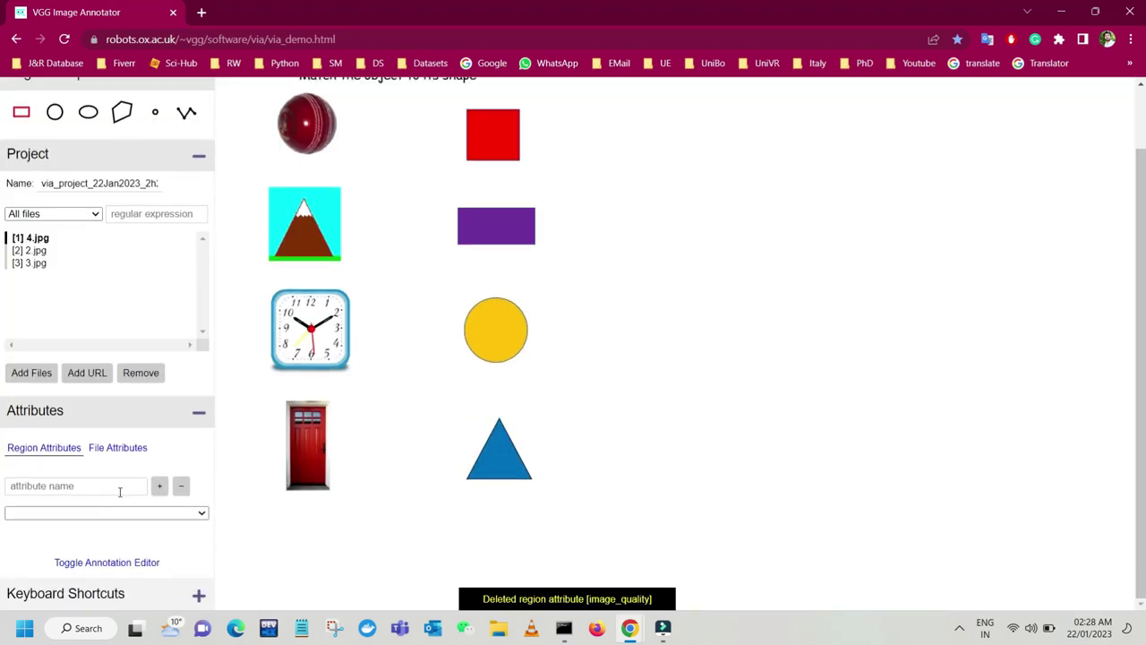
- Add a new region attribute named "Shape" to the project
scroll(156, 502, up, 1)
scroll(53, 488, down, 1)
click(34, 485)
text(Shape)
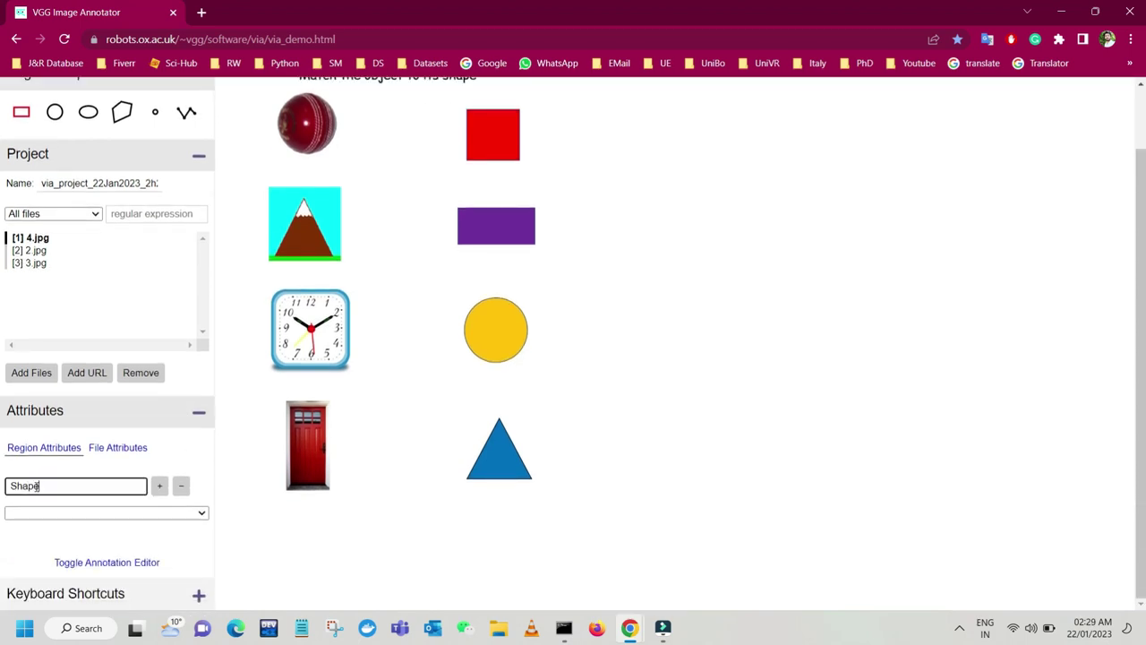
click(159, 486)
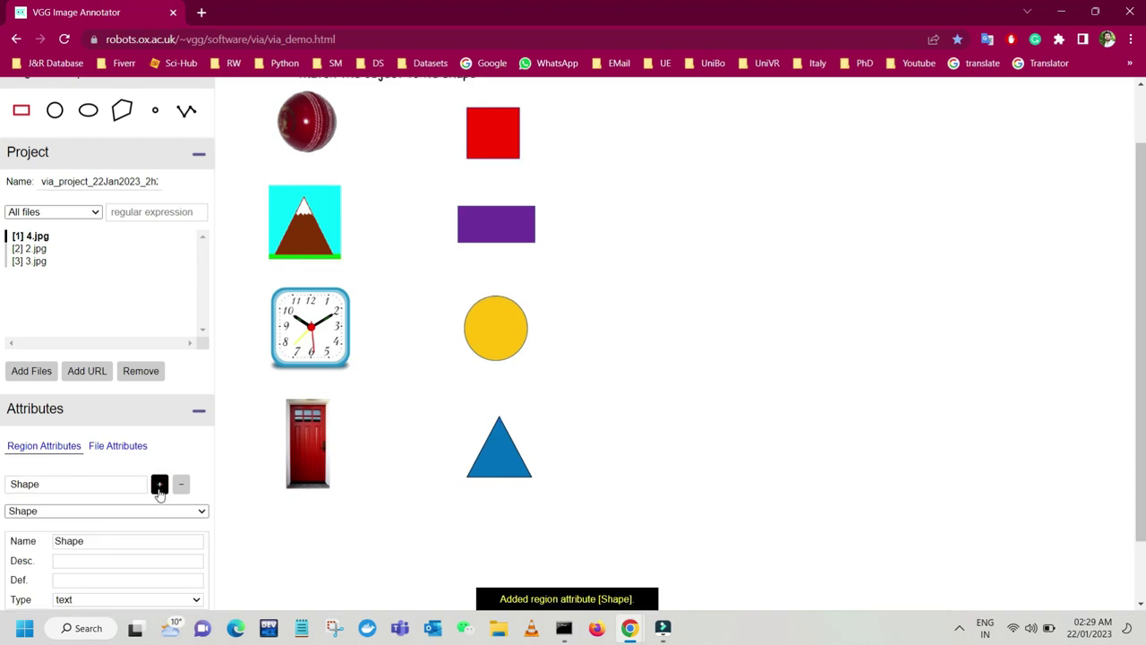
scroll(122, 479, down, 1)
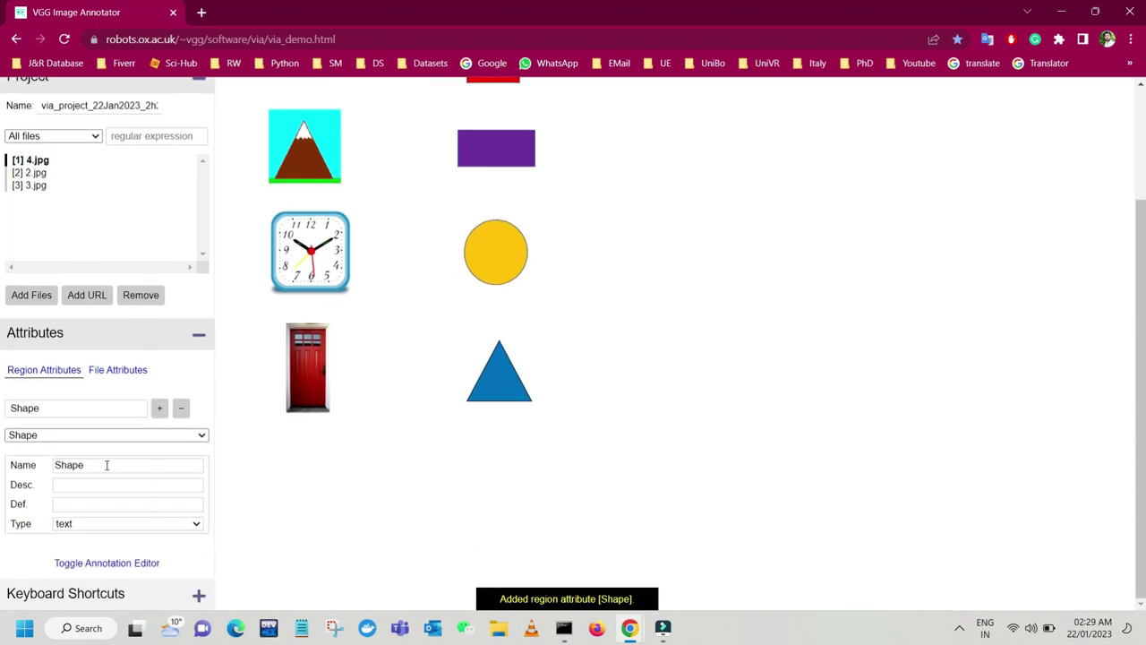
scroll(106, 465, up, 2)
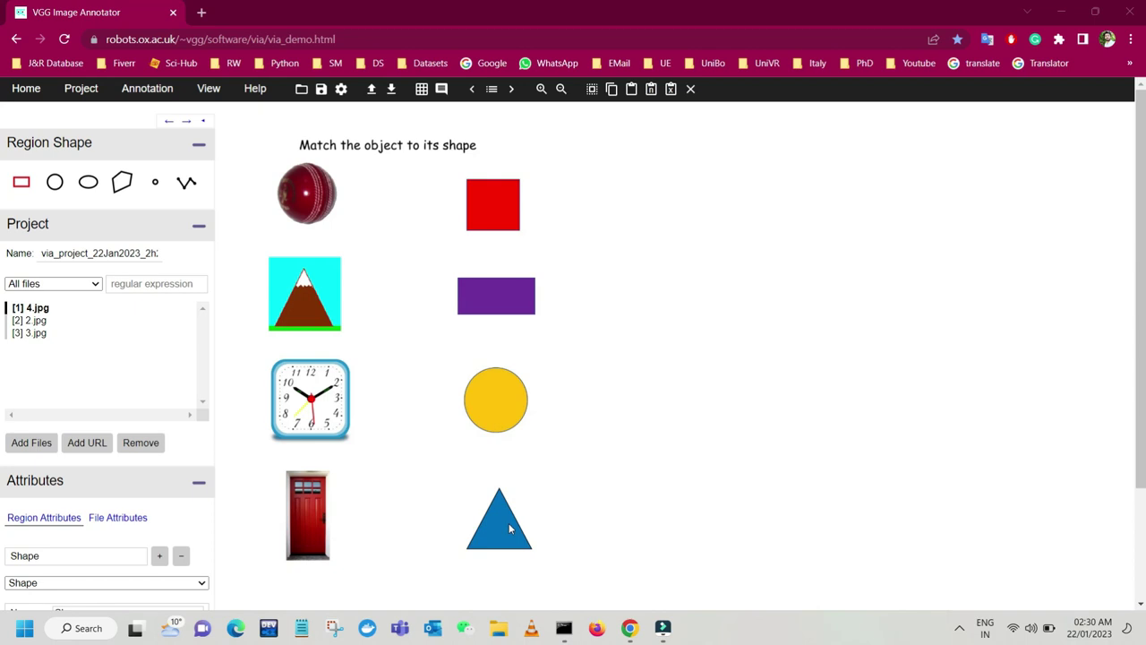
- Set the type of the "Shape" region attribute to radio
scroll(134, 492, down, 2)
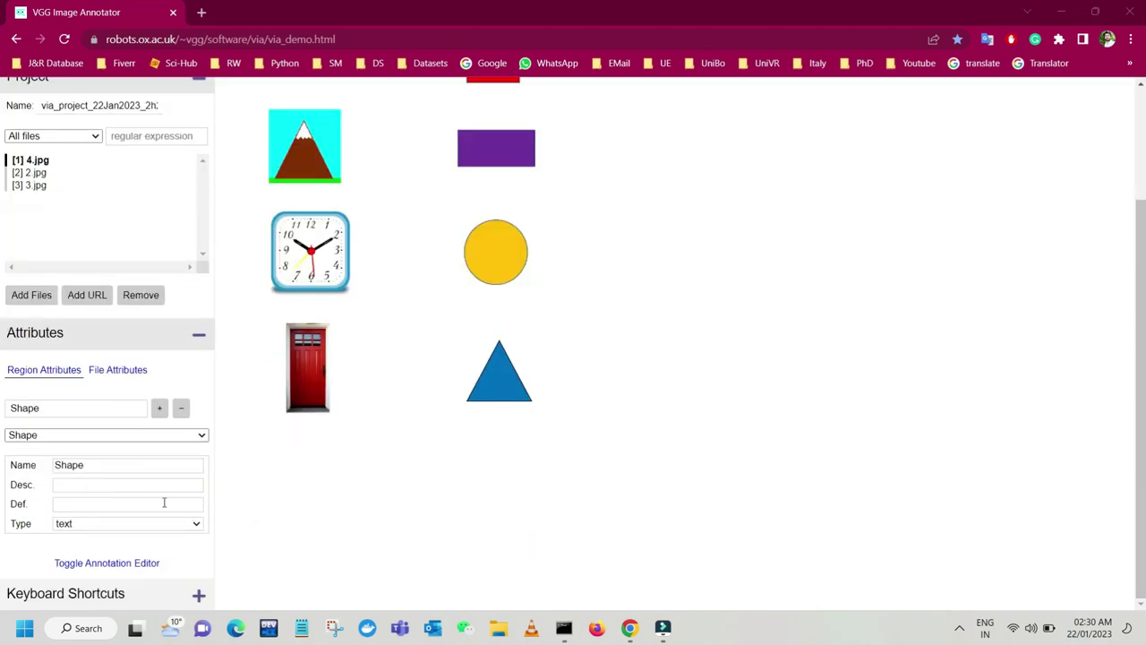
click(68, 525)
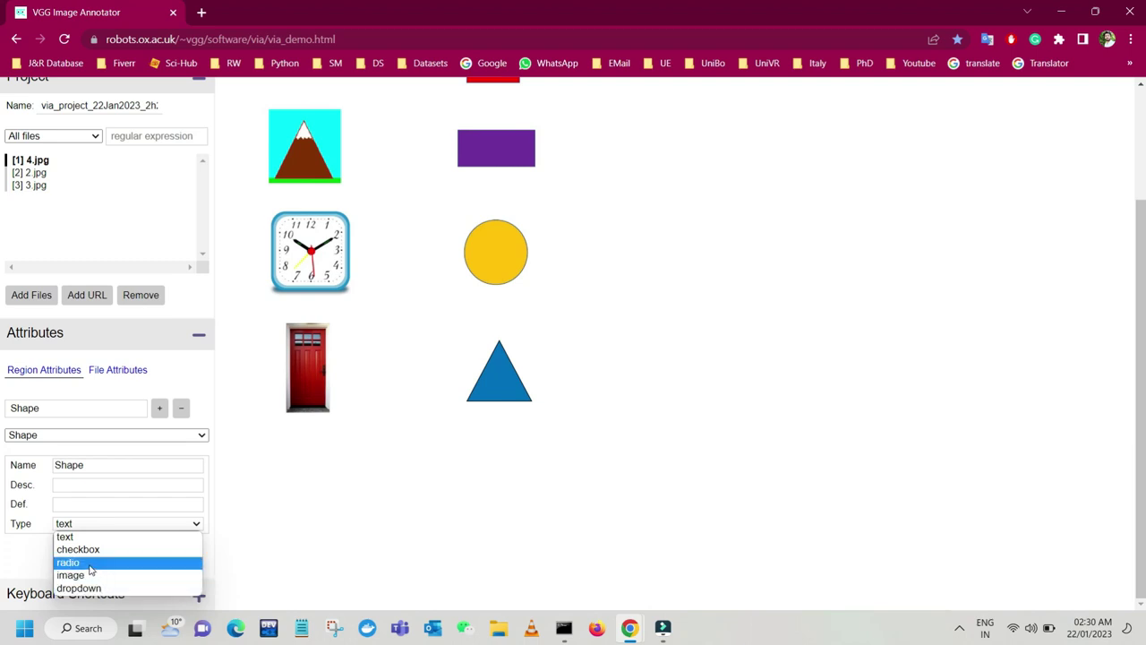
click(89, 562)
- Add the option ids Circle, Rectangle, Triangle and Square to the "Shape" attribute
click(25, 560)
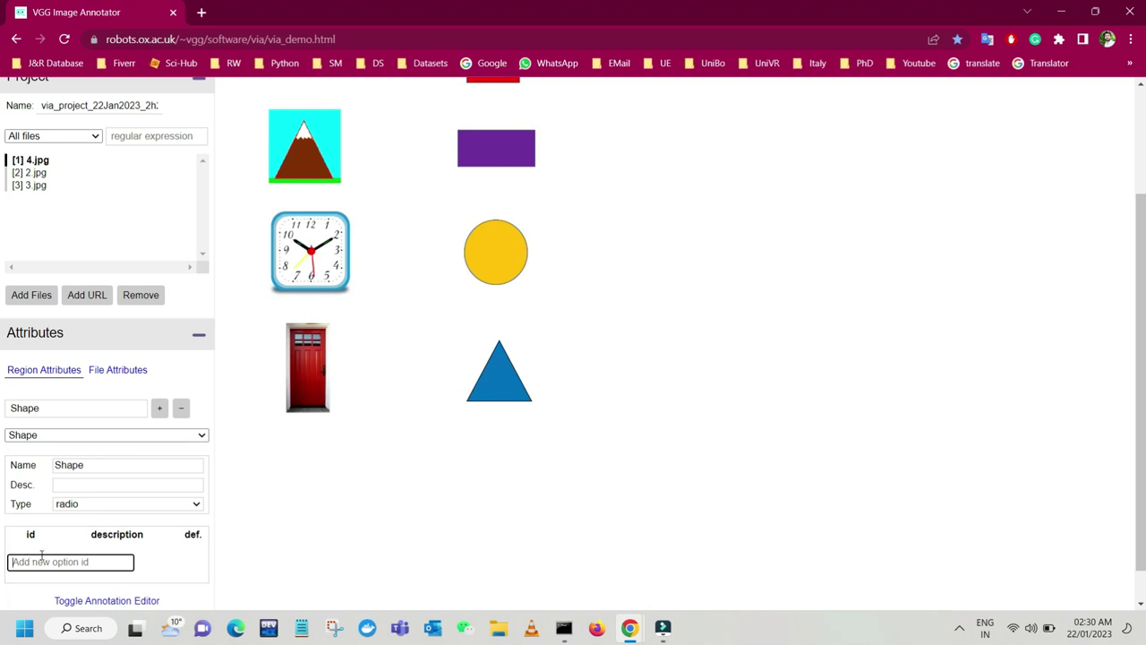
text(Circle)
key(Return)
text(Rectang)
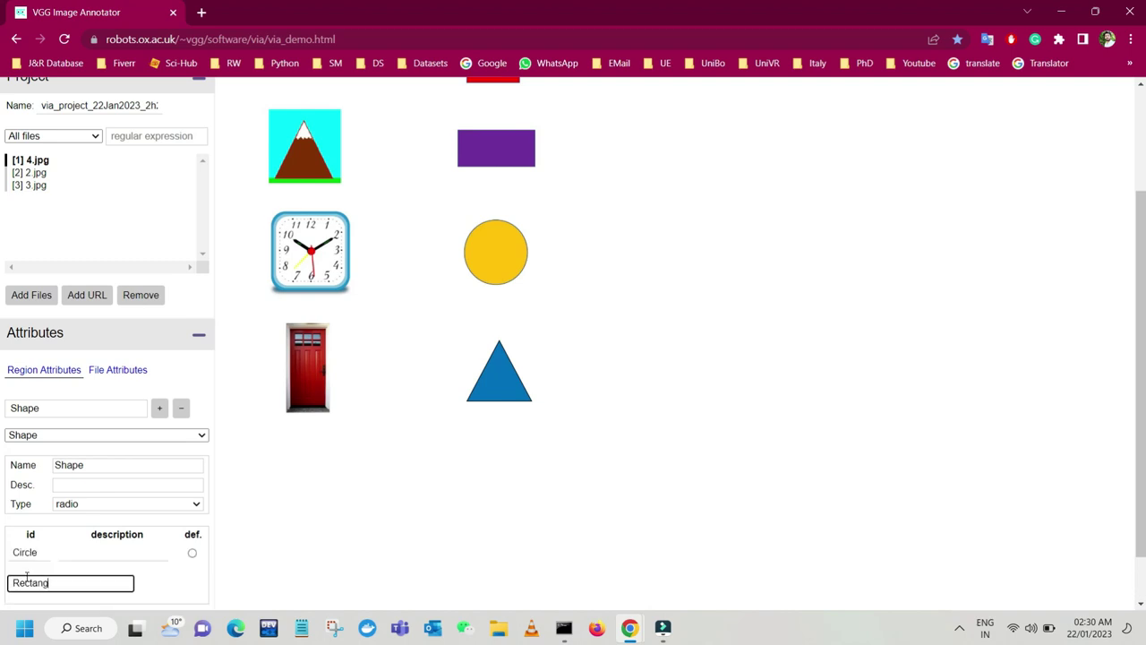
key(Return)
scroll(27, 577, down, 1)
text(Triangle)
key(Return)
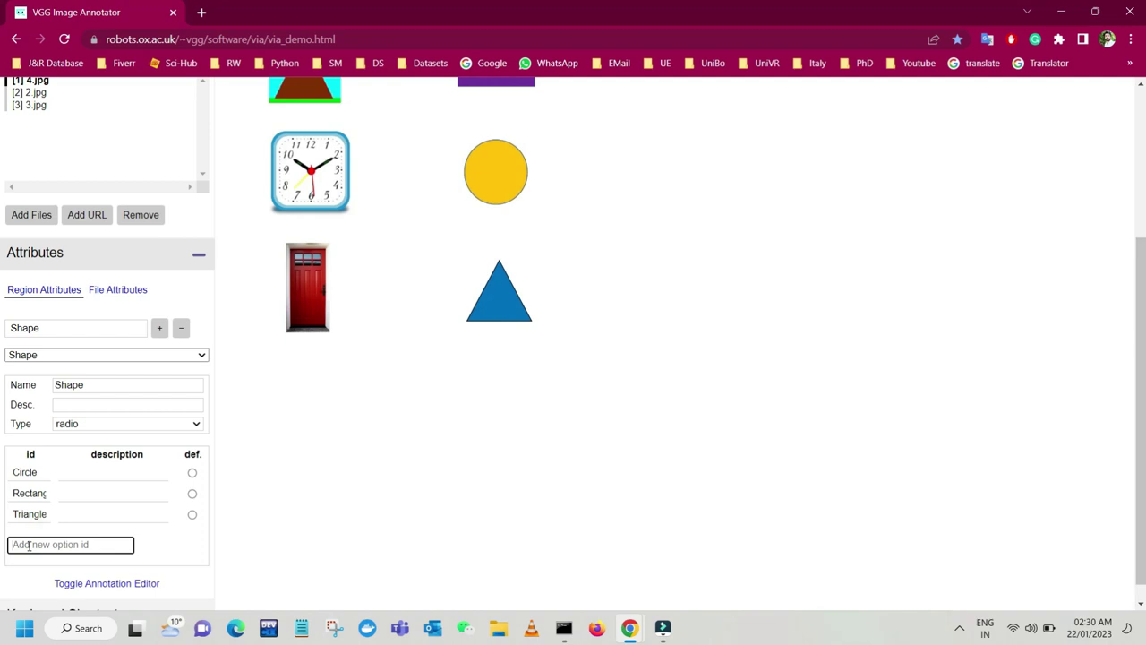
text(Square)
key(Return)
scroll(259, 402, down, 3)
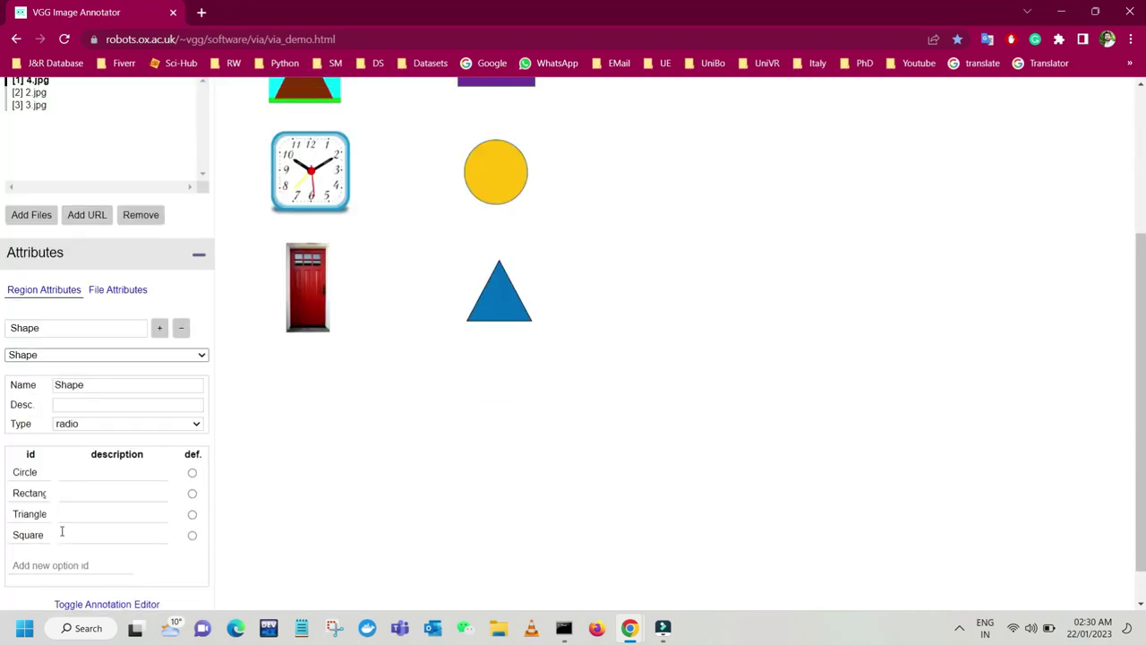
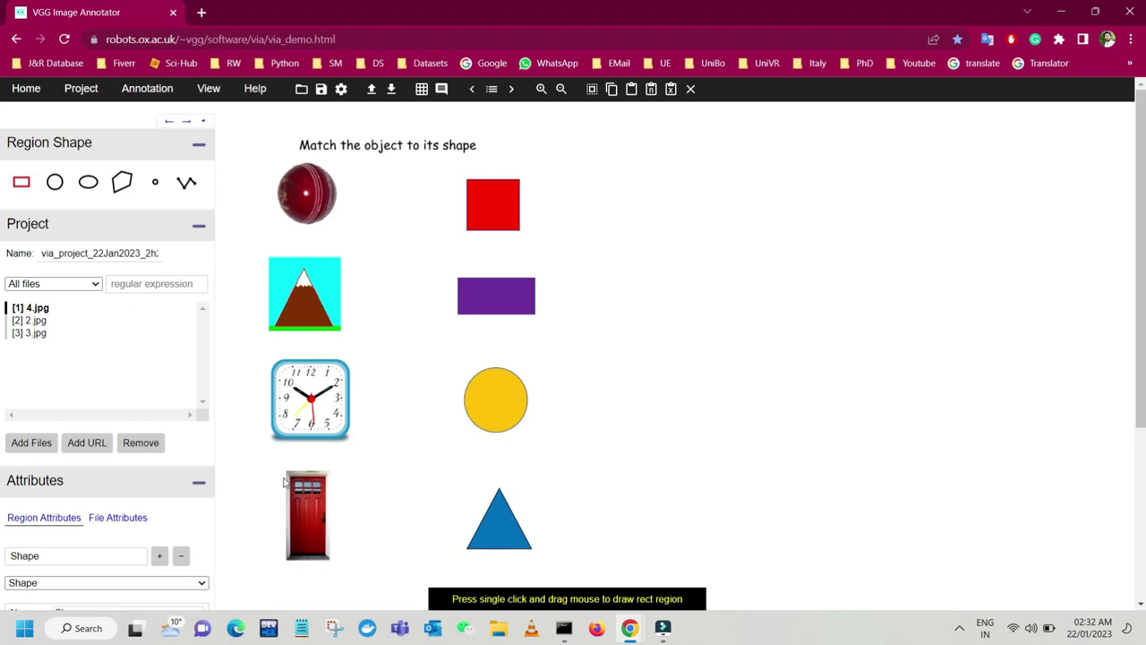
- Draw rectangular regions around the red door and around the purple rectangle in 4.jpg
click(330, 563)
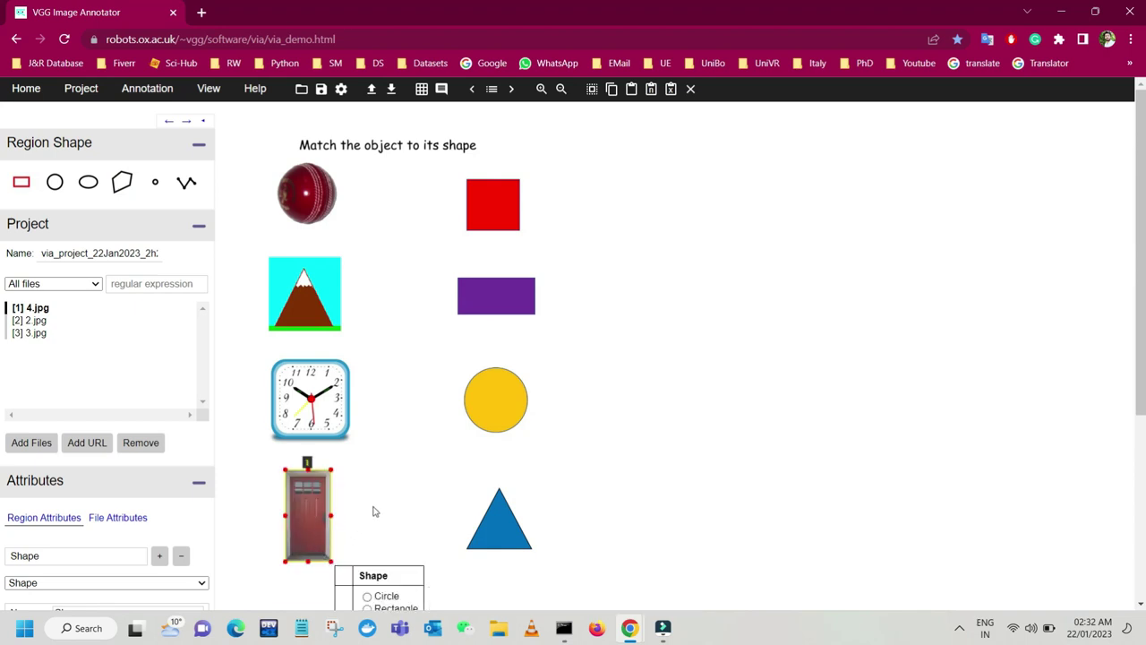
scroll(375, 511, down, 2)
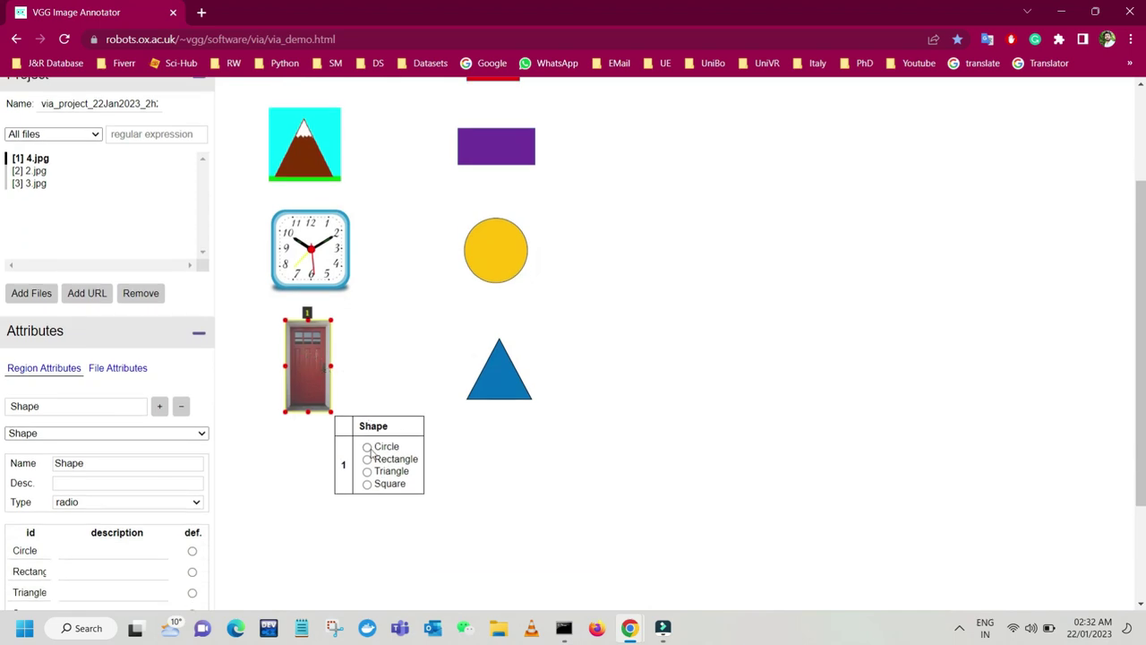
click(305, 441)
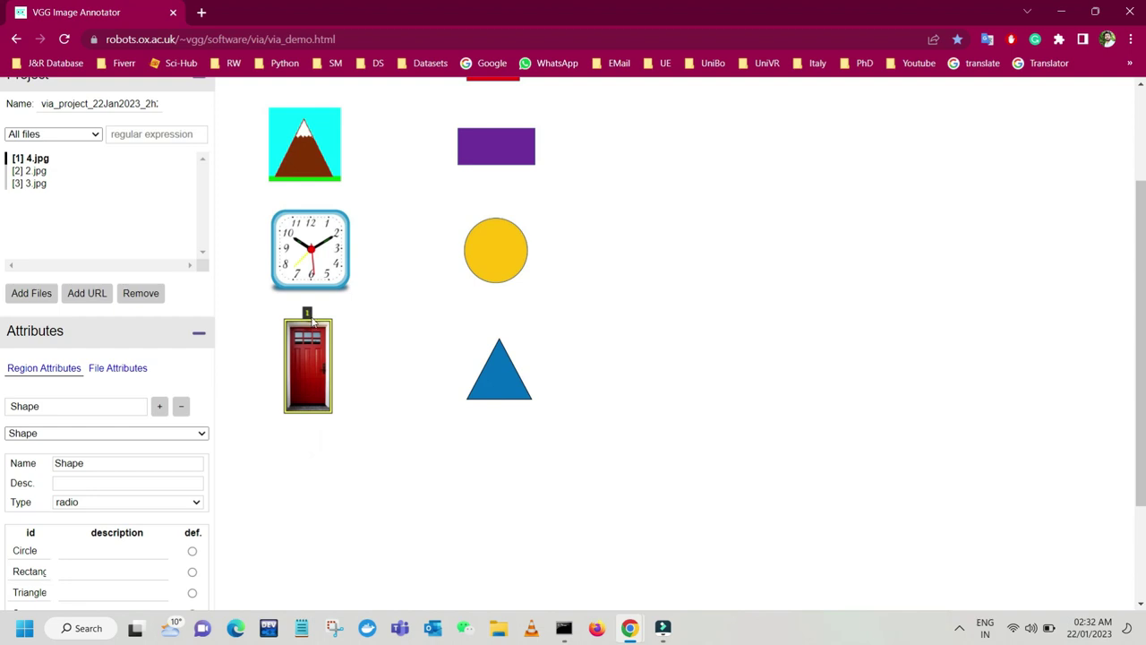
scroll(351, 414, up, 2)
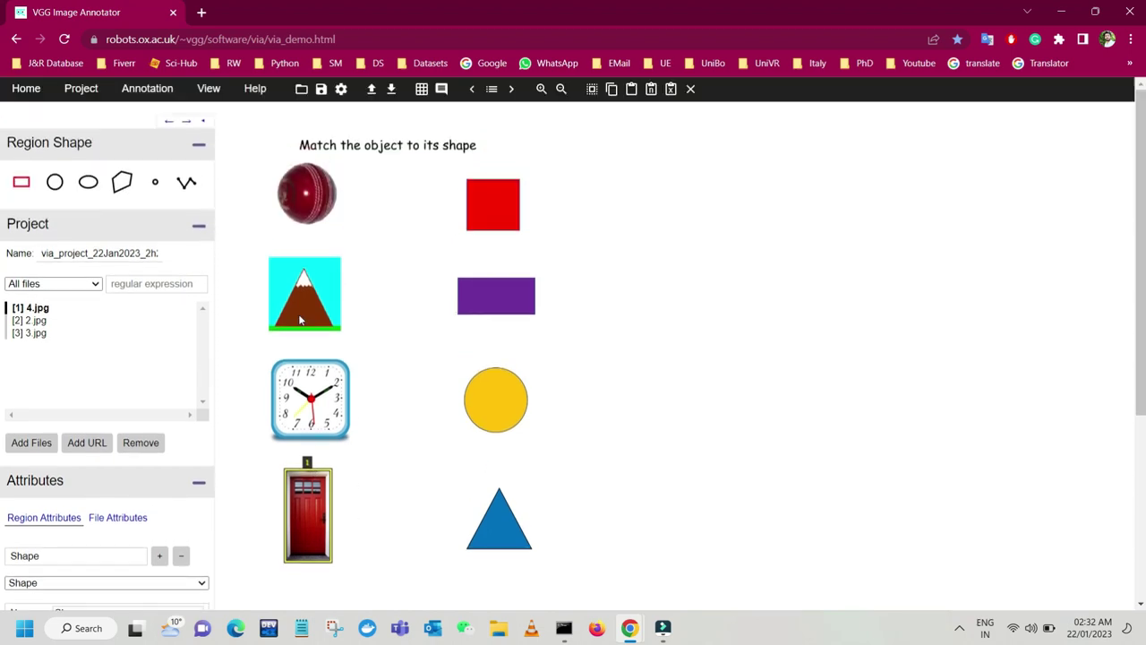
mouse_move(457, 278)
mouse_down()
mouse_move(544, 323)
mouse_move(535, 314)
mouse_up()
click(432, 365)
- Draw circular regions around the cricket ball and around the yellow circle in 4.jpg
click(53, 187)
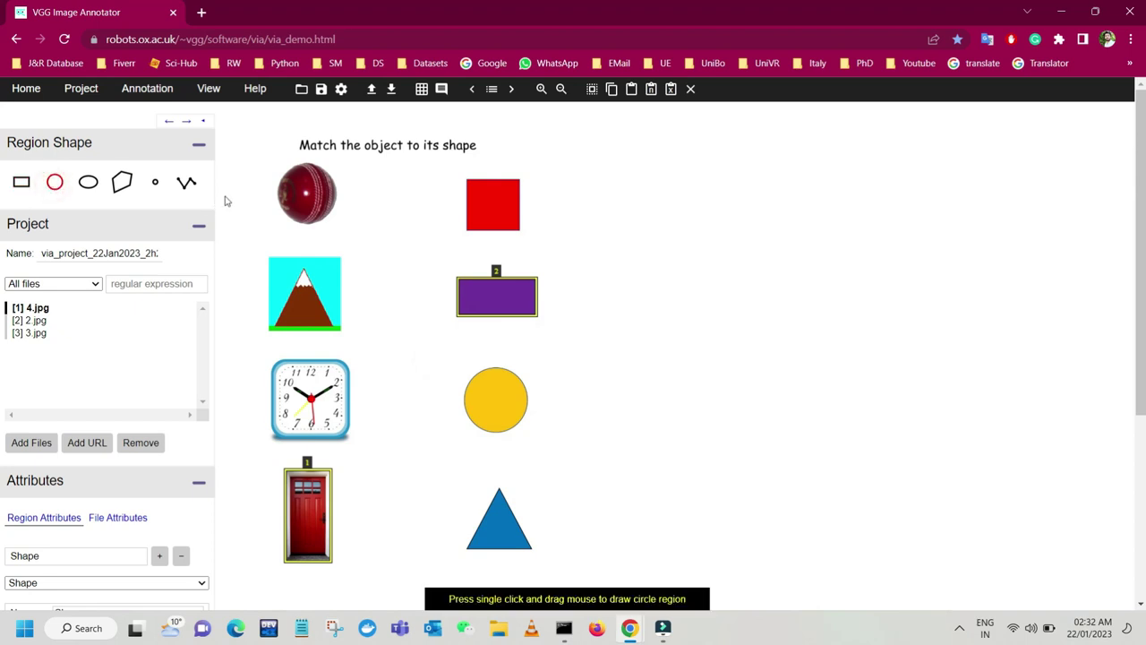
mouse_move(302, 192)
mouse_down()
mouse_move(316, 203)
mouse_move(331, 188)
mouse_move(303, 193)
mouse_move(308, 203)
mouse_up()
click(303, 193)
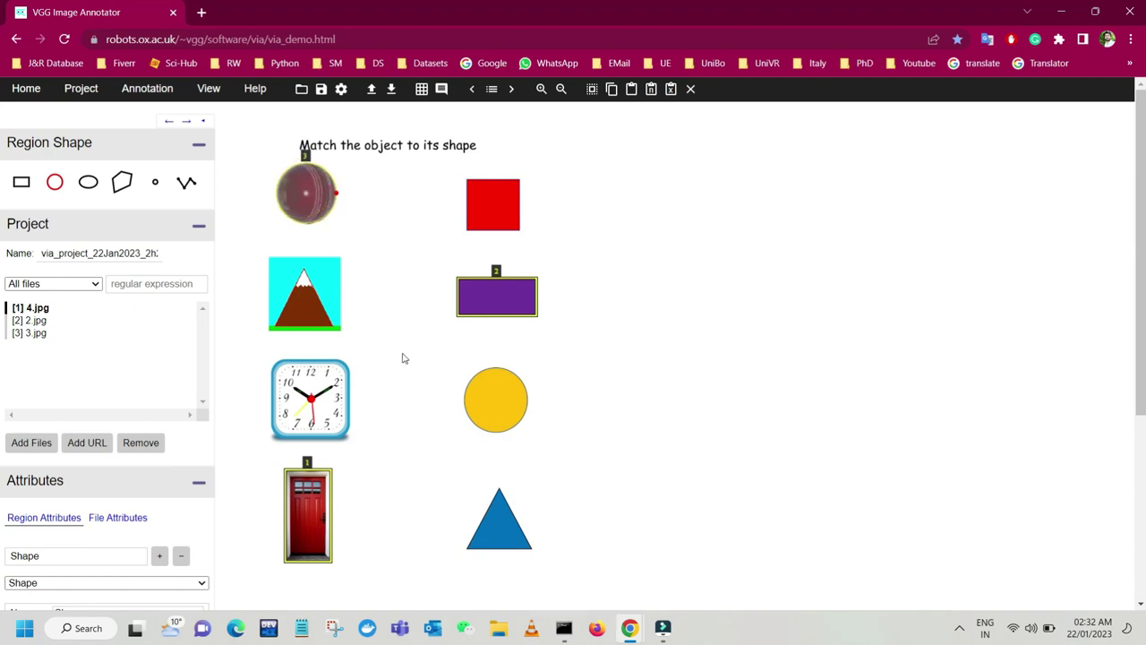
mouse_move(495, 405)
mouse_down()
mouse_move(514, 432)
mouse_move(493, 420)
mouse_up()
click(495, 420)
click(582, 435)
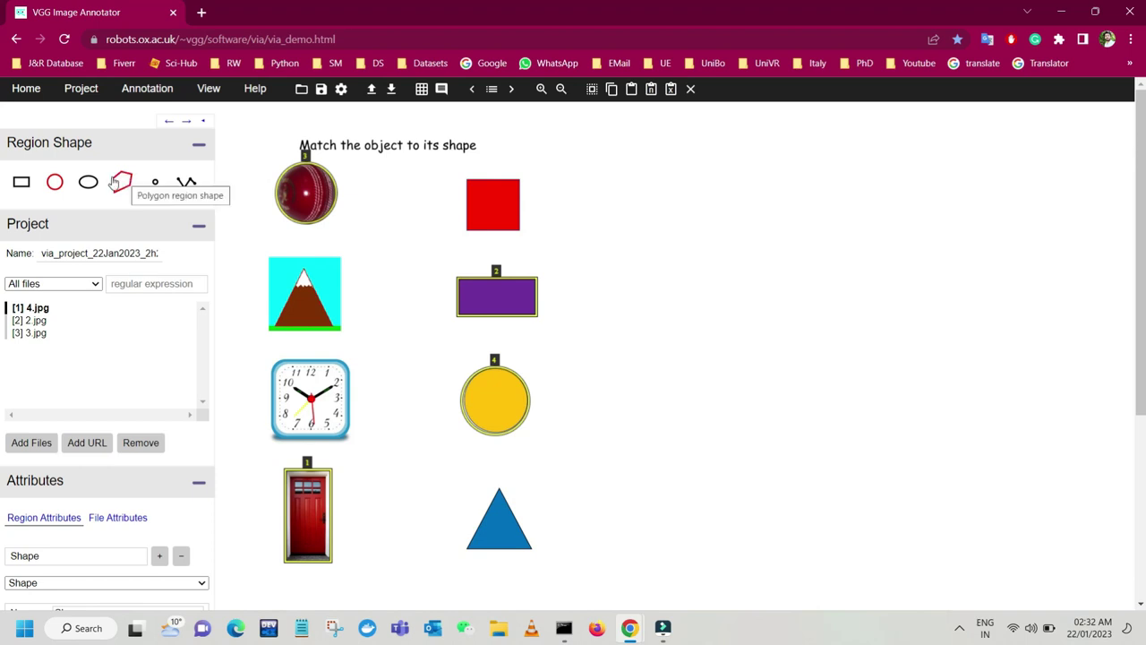
- Draw rectangular regions around the red square, the mountain picture and the clock in 4.jpg
click(20, 183)
drag(466, 179, 520, 232)
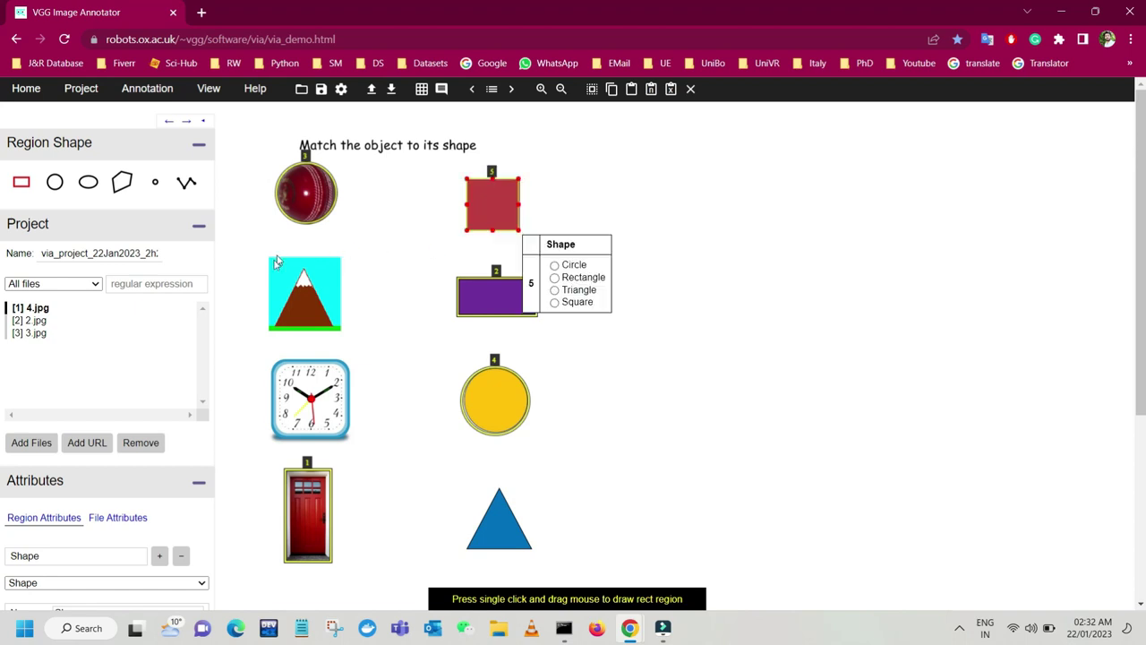
drag(269, 264, 341, 331)
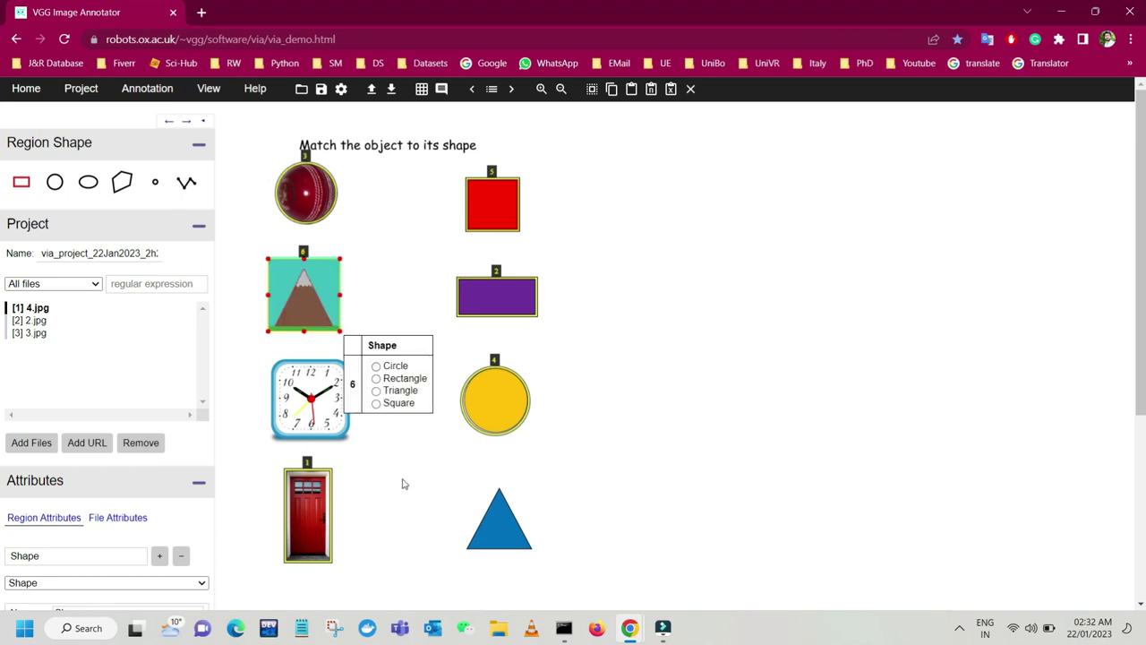
scroll(385, 474, down, 1)
drag(274, 287, 351, 364)
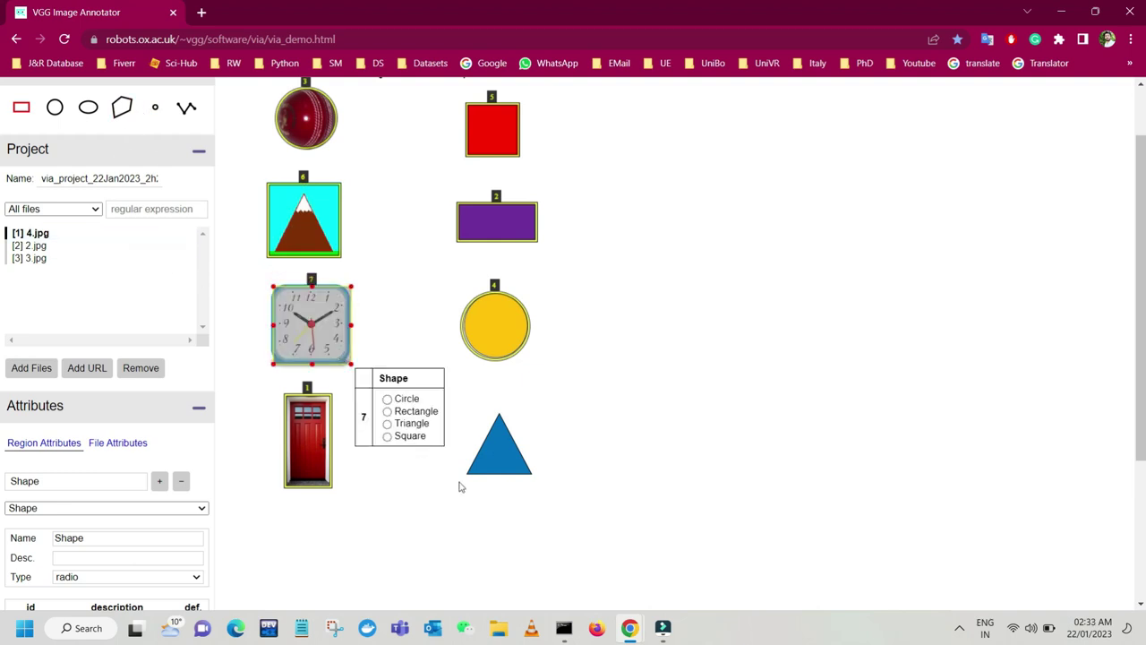
click(491, 440)
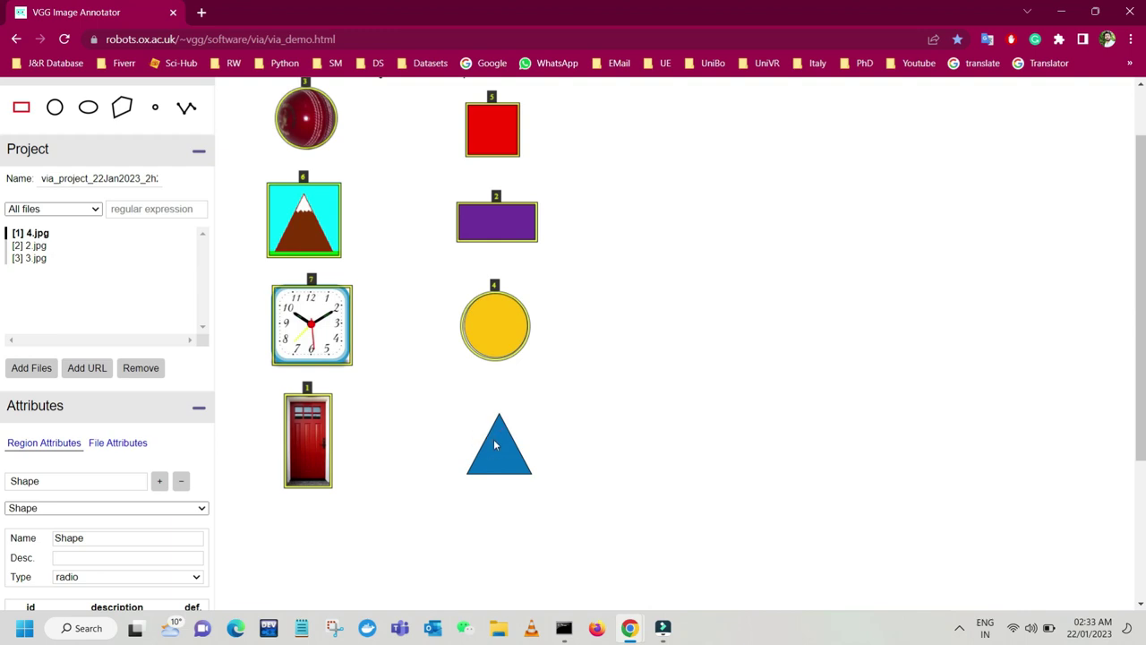
- Outline the blue triangle in 4.jpg with a three-vertex polygon region
scroll(493, 444, up, 1)
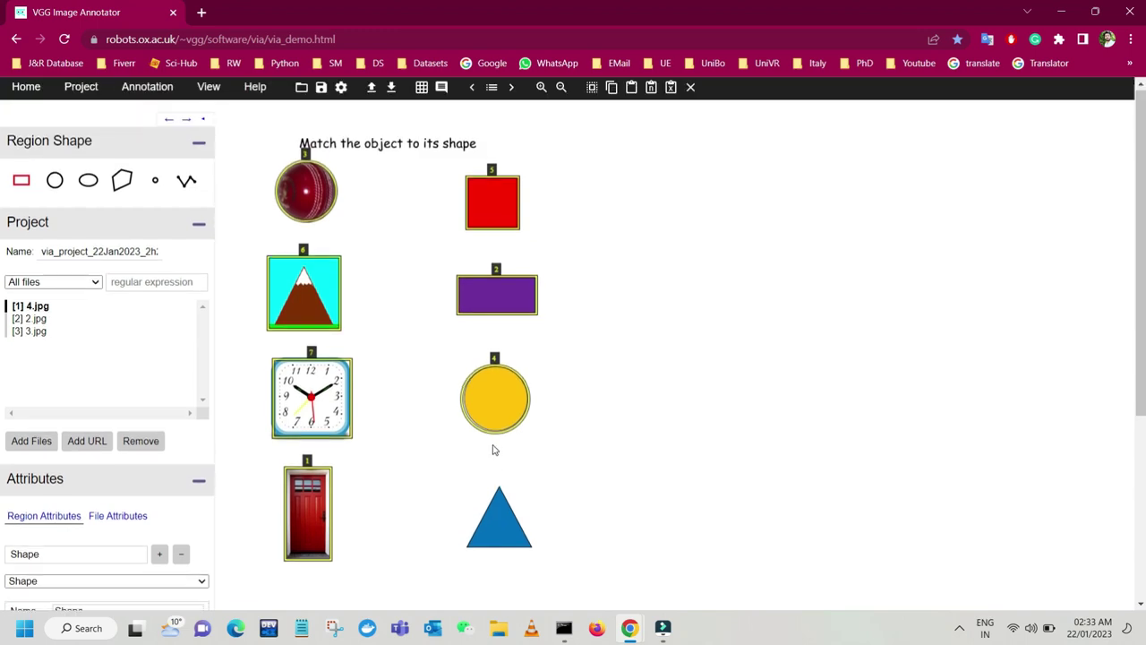
scroll(495, 457, down, 1)
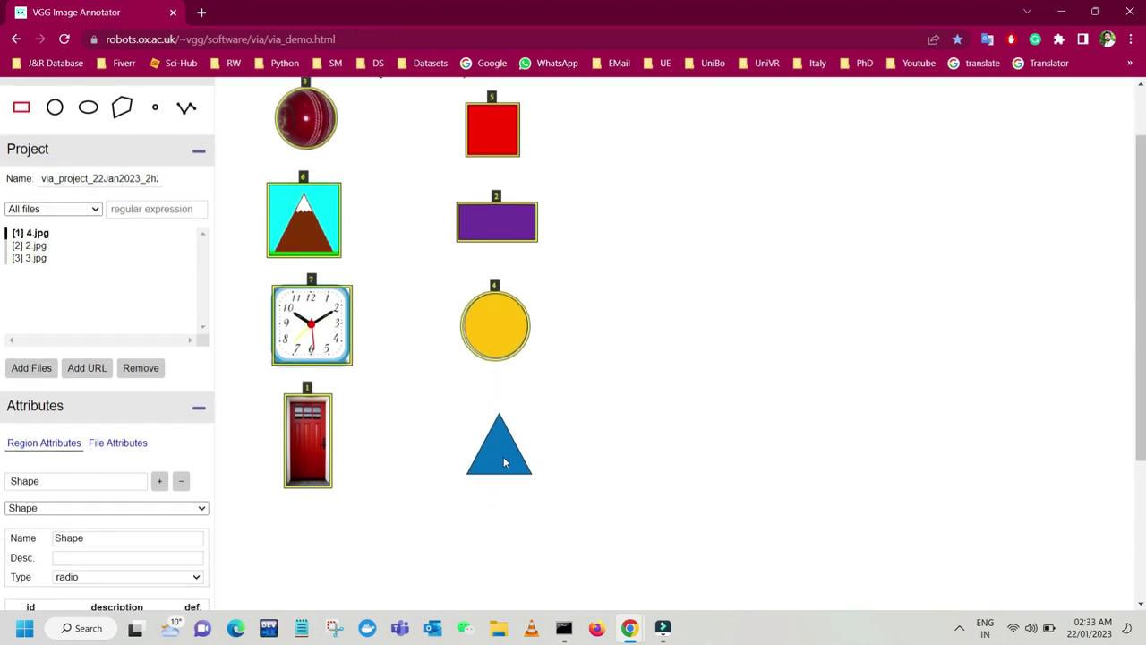
scroll(442, 463, up, 1)
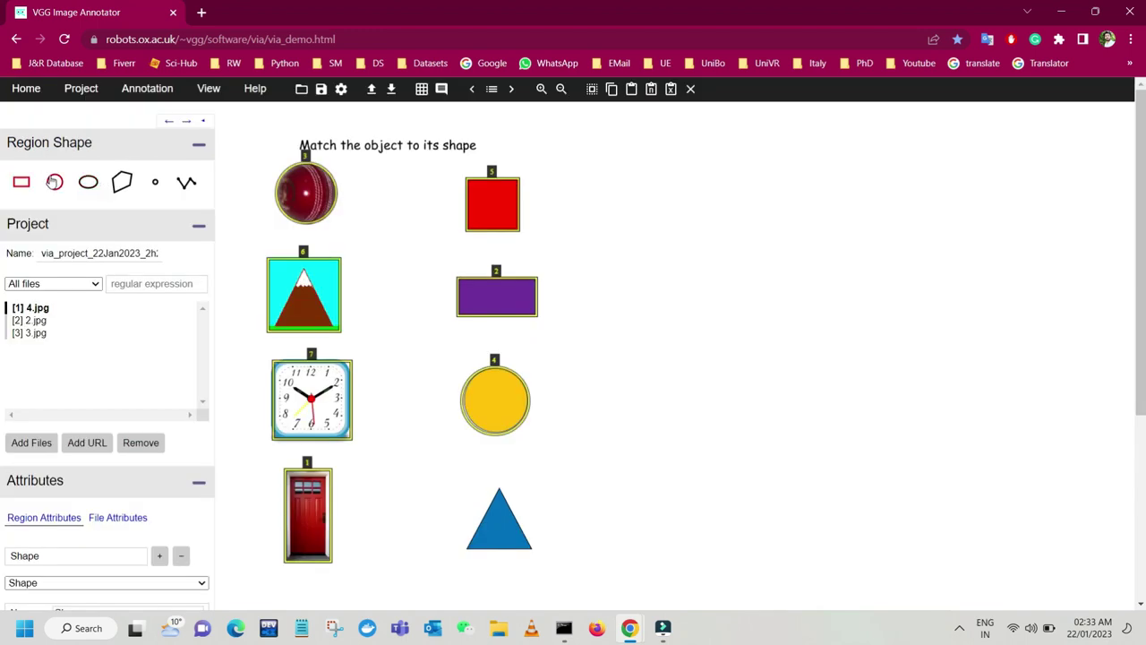
click(121, 182)
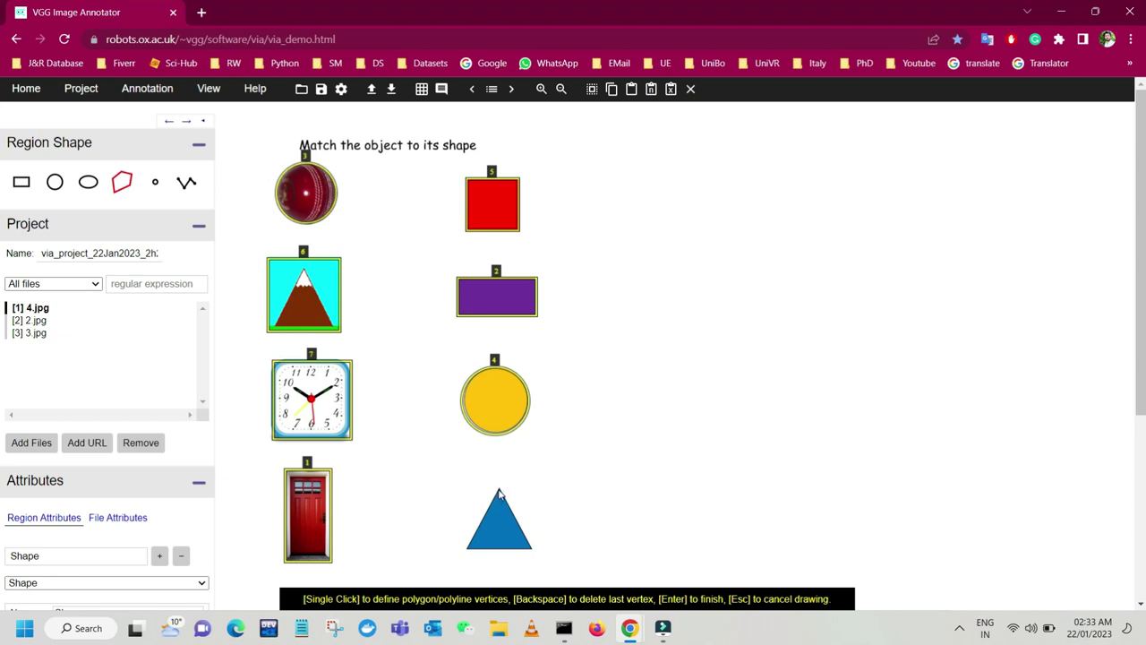
click(470, 549)
click(531, 550)
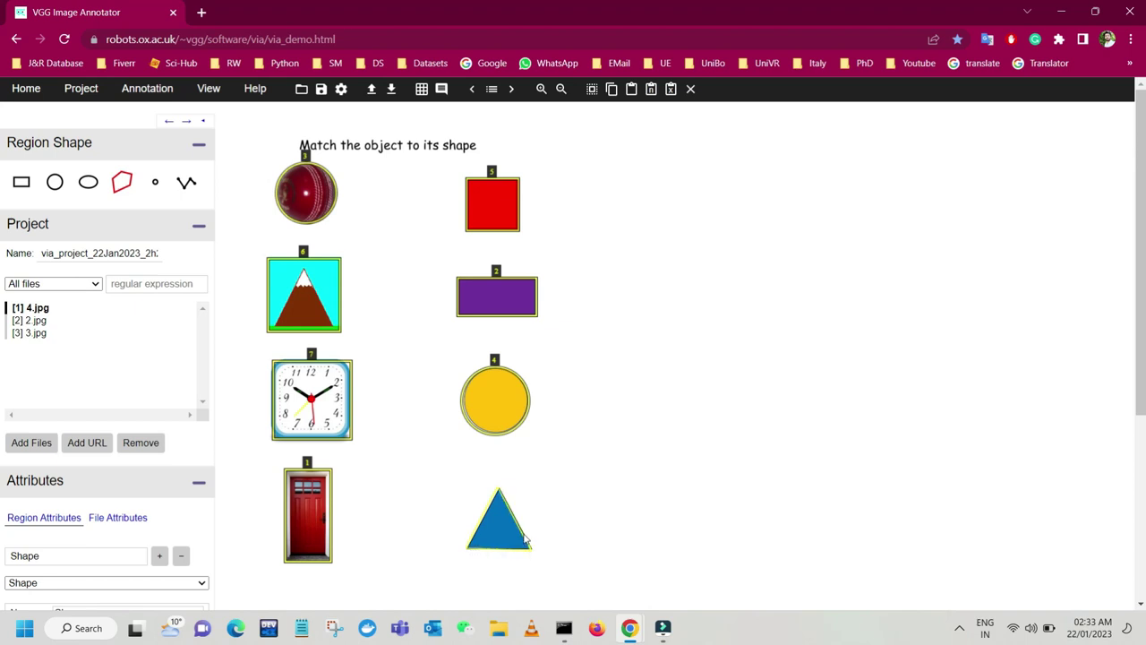
click(498, 491)
click(500, 492)
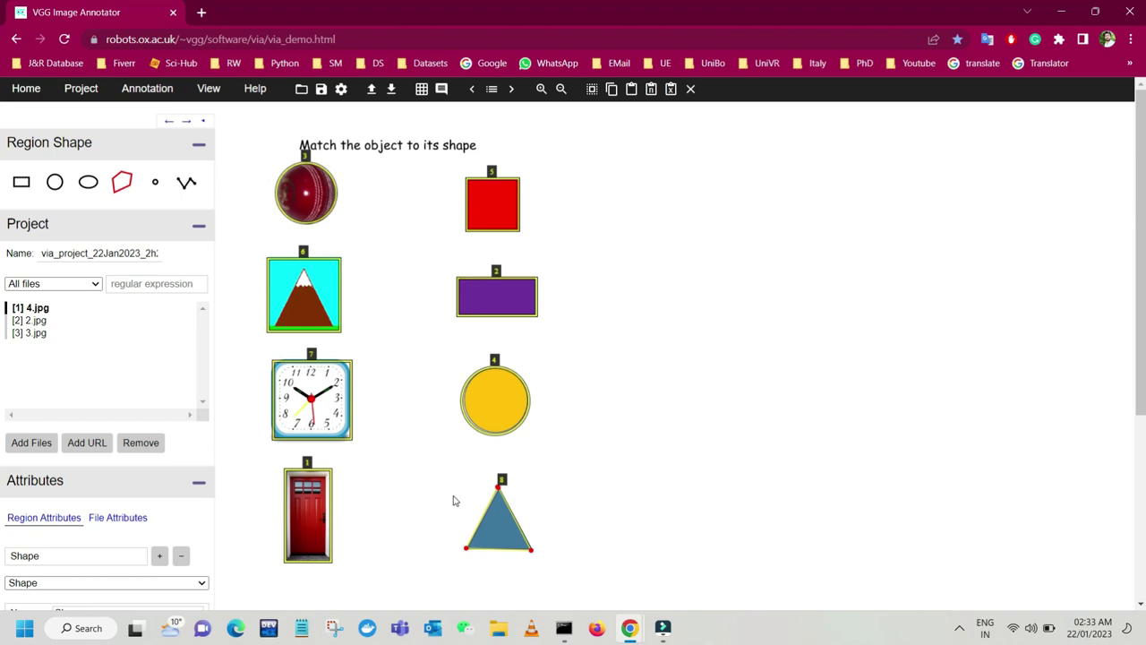
click(502, 505)
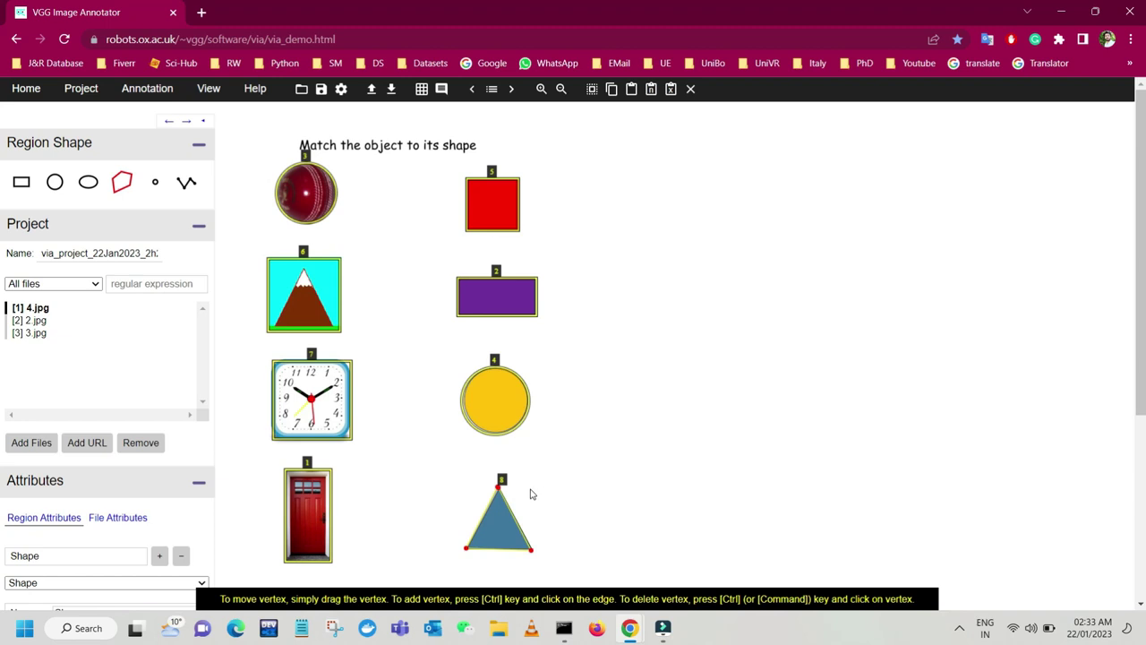
- In the project settings, set the region label to show the value of the region attribute Shape
mouse_move(72, 89)
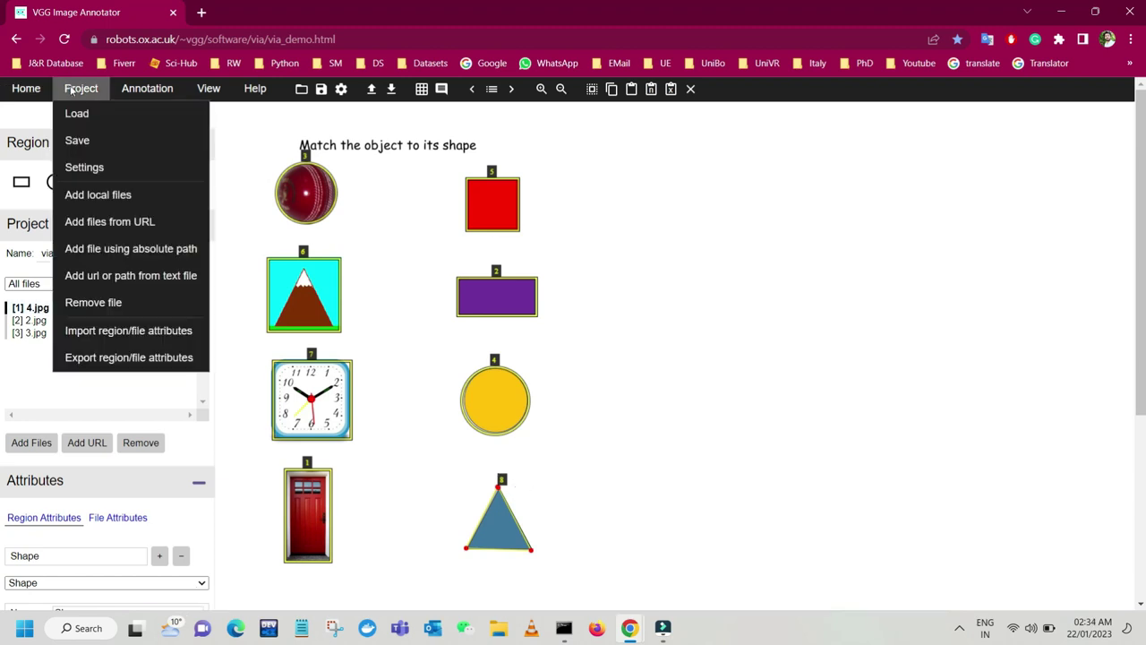
click(73, 166)
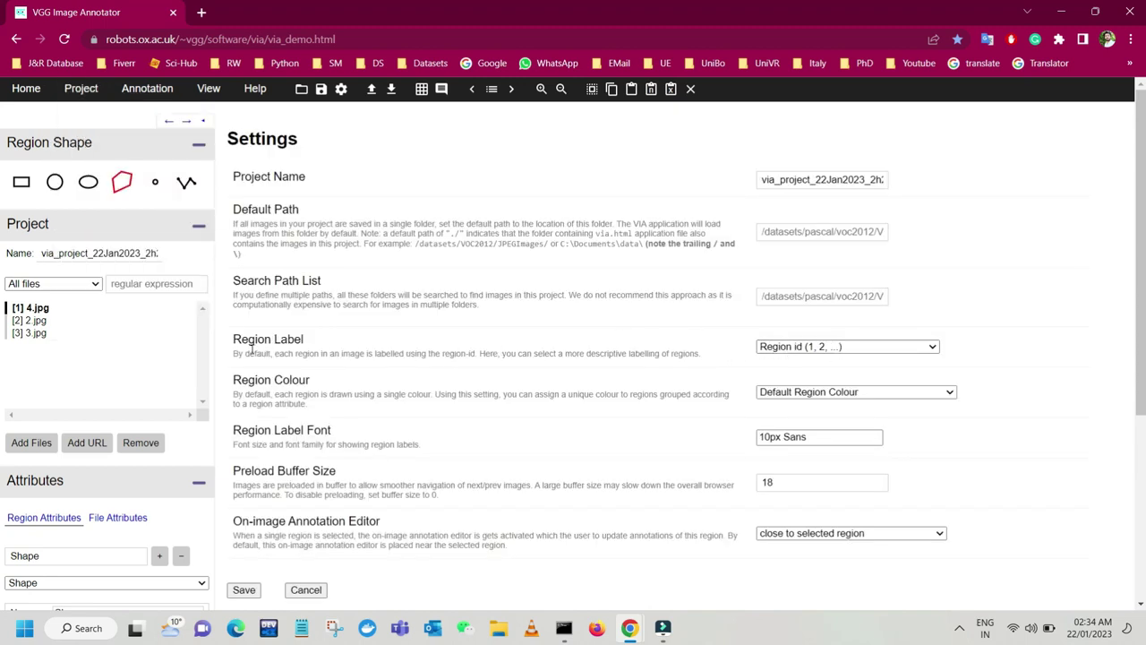
click(877, 350)
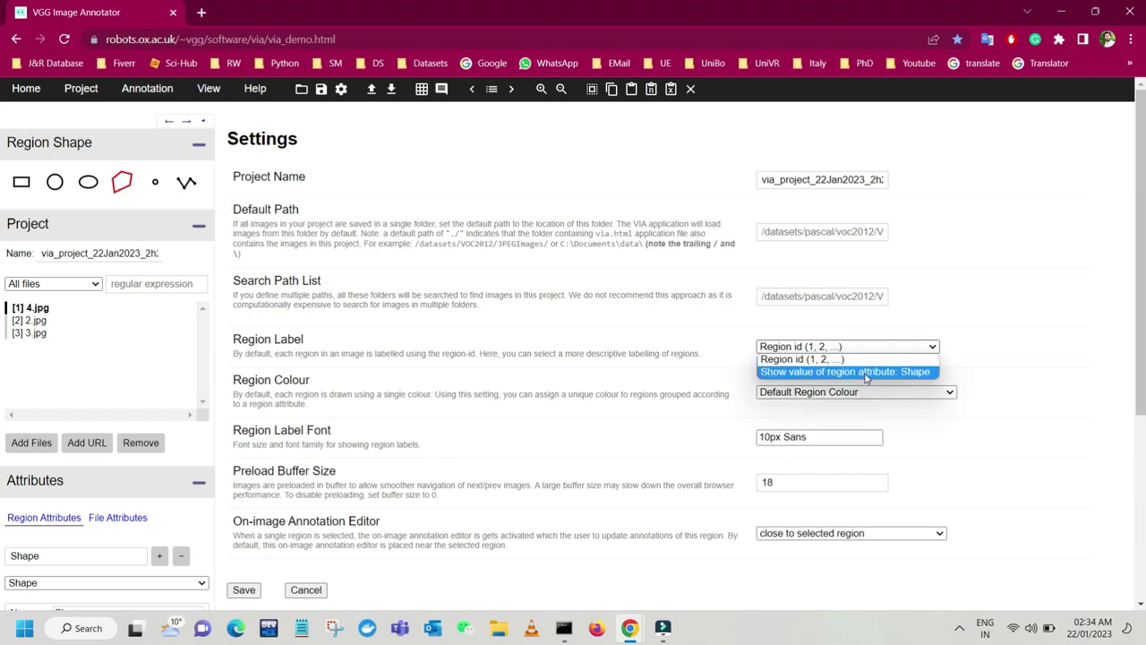
click(865, 377)
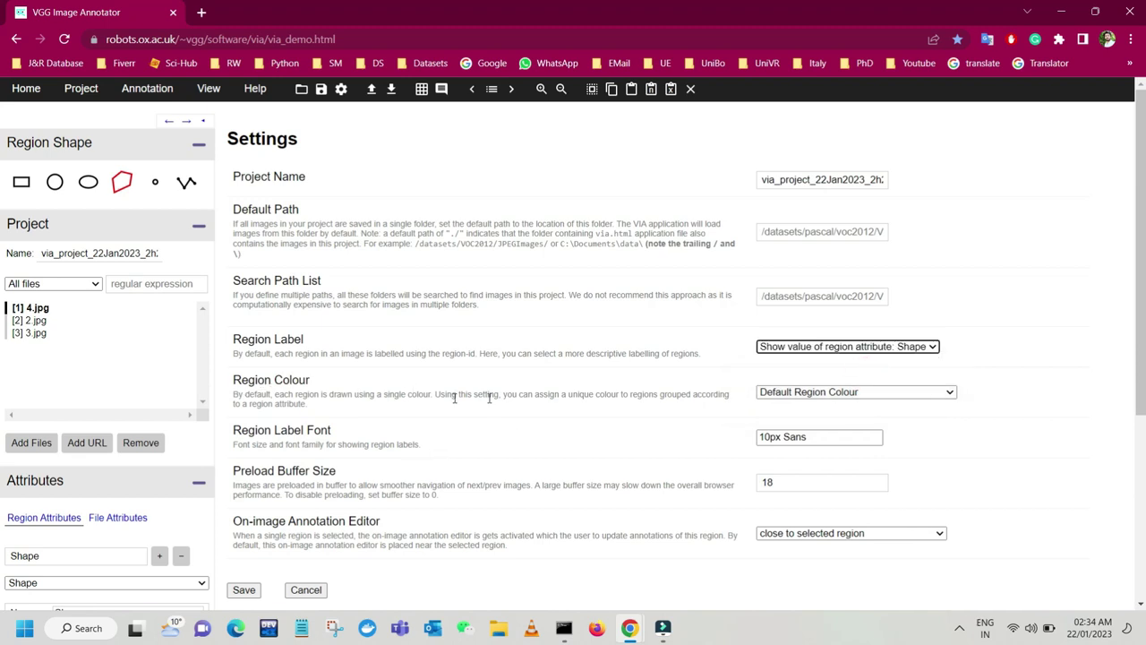
- Set the region colour to be based on the value of the region attribute Shape and save the settings
click(811, 393)
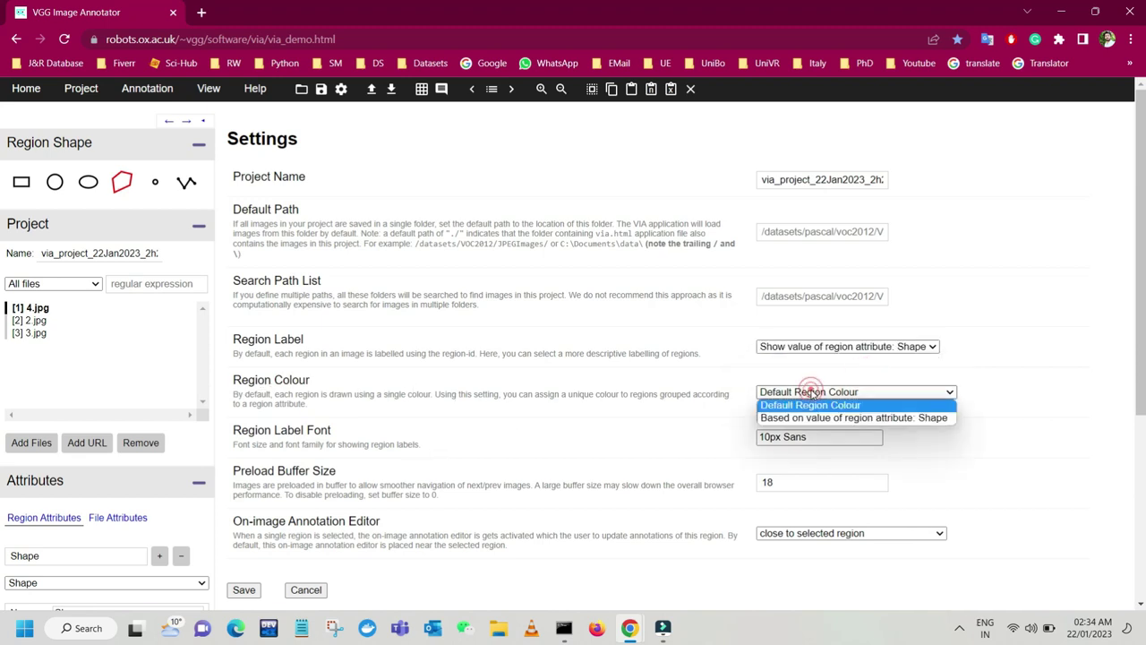
click(850, 417)
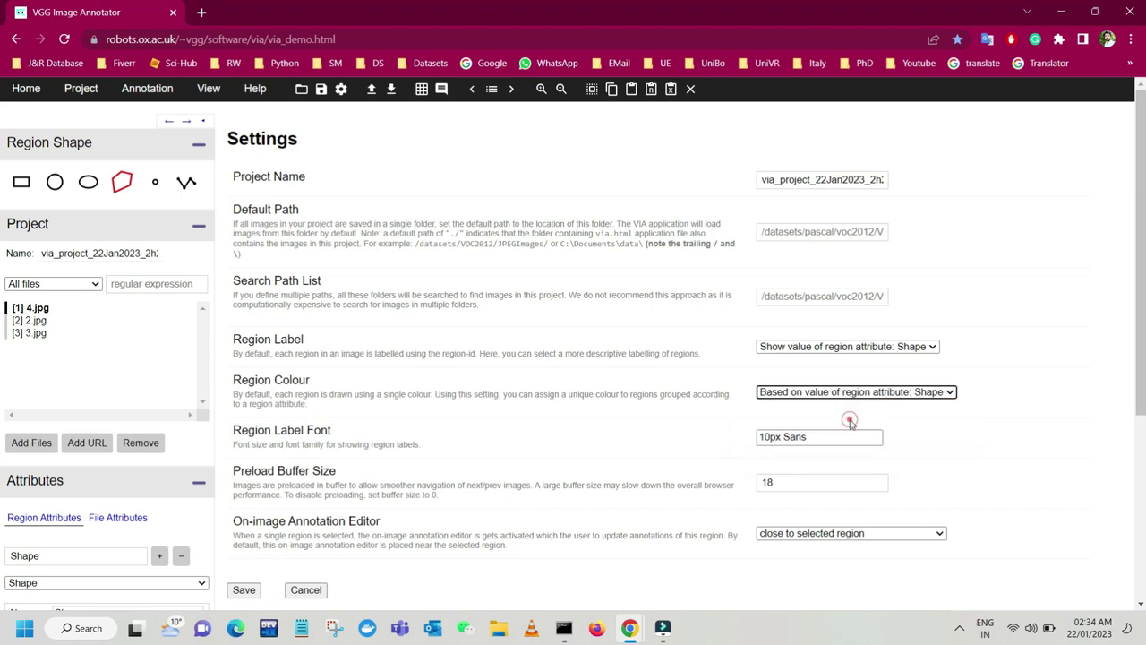
scroll(534, 462, down, 3)
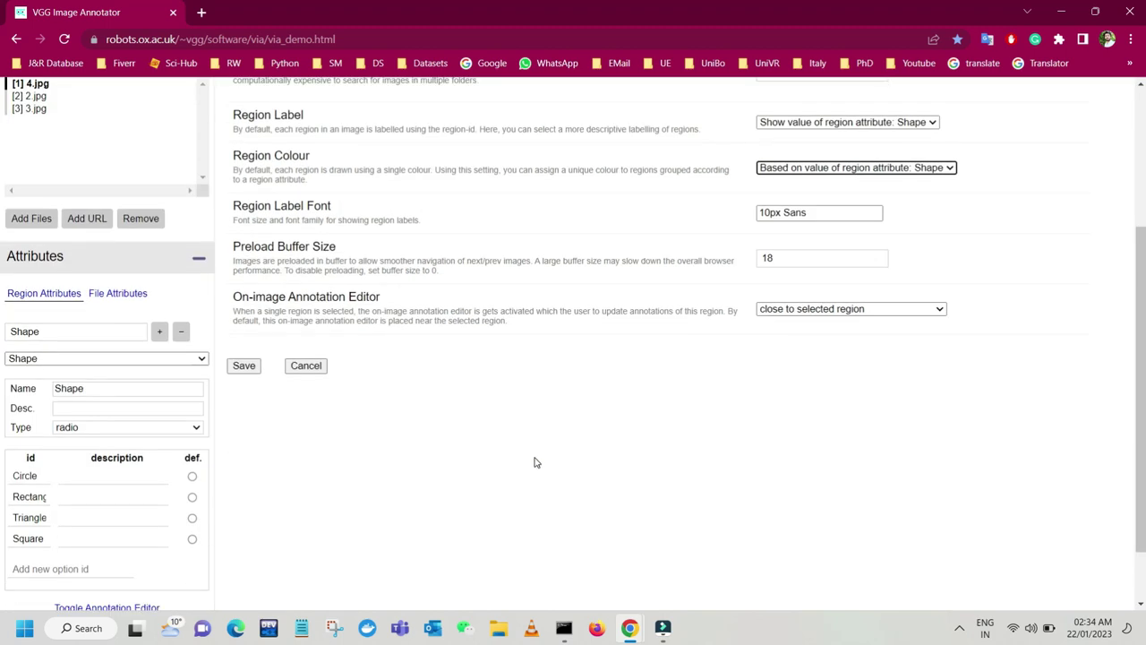
click(244, 365)
scroll(714, 439, up, 1)
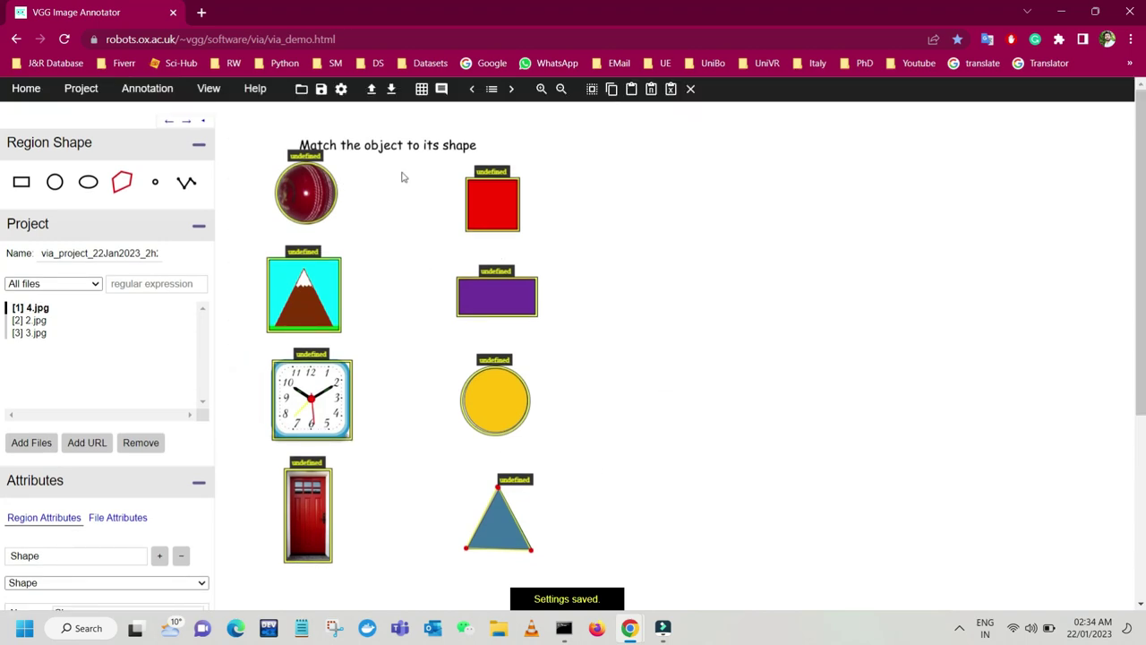
- Label the red square and mountain picture regions as Square and the purple rectangle region as Rectangle
click(490, 211)
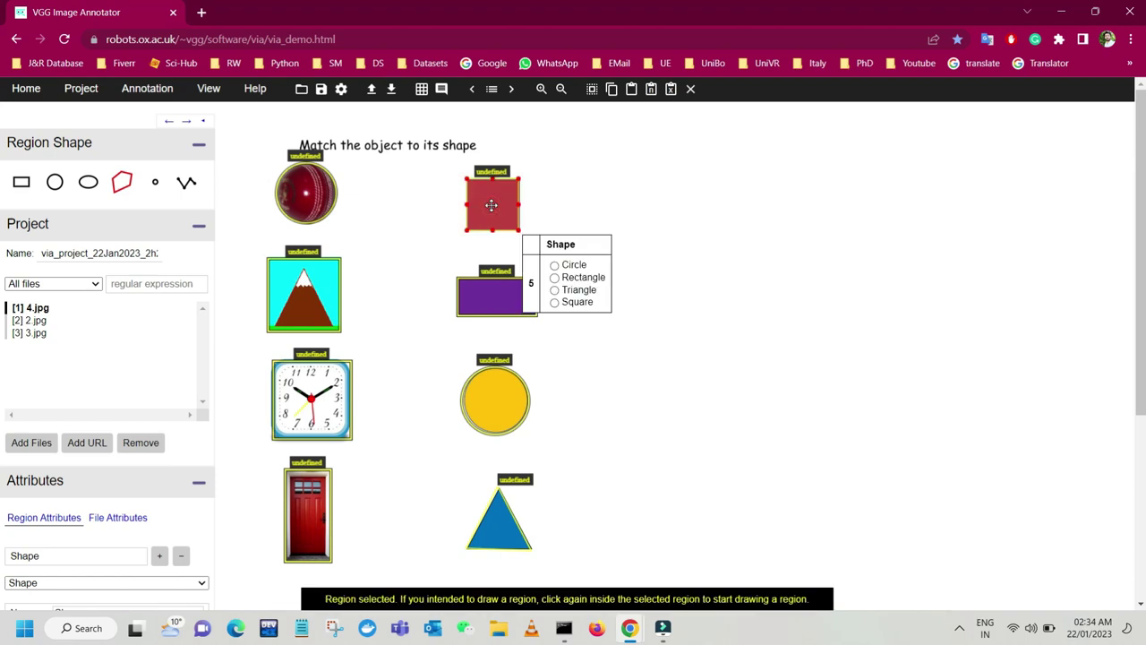
click(554, 302)
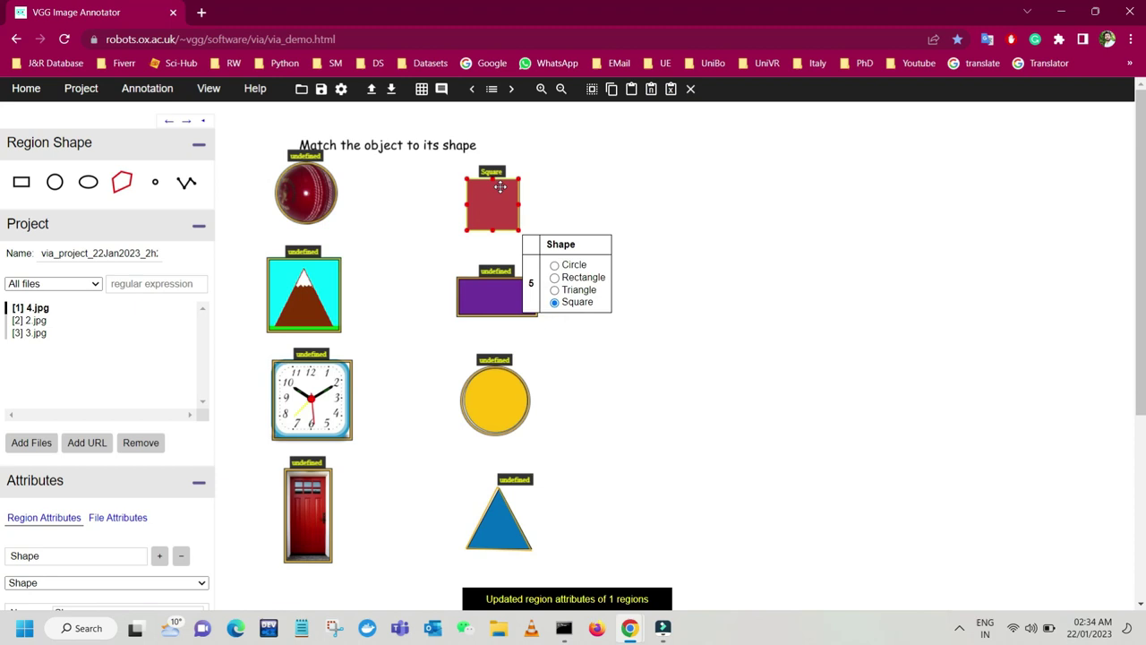
click(301, 286)
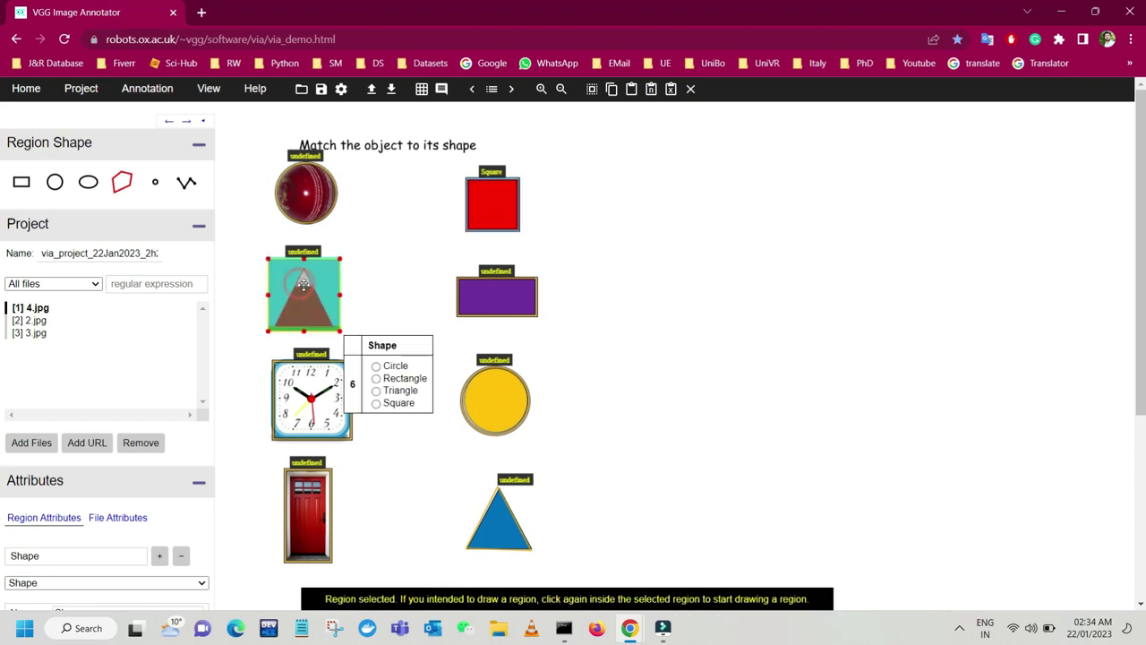
click(387, 407)
click(500, 297)
click(578, 362)
- Label the cricket ball and yellow circle regions as Circle and the clock region as Square
click(324, 197)
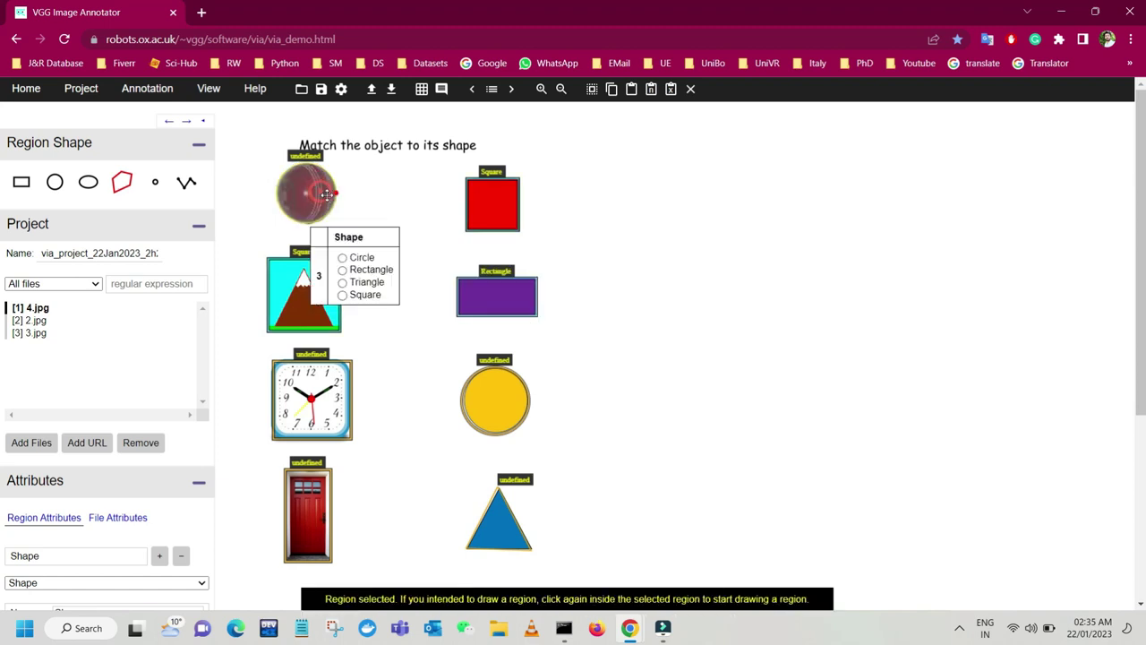
click(354, 258)
click(305, 409)
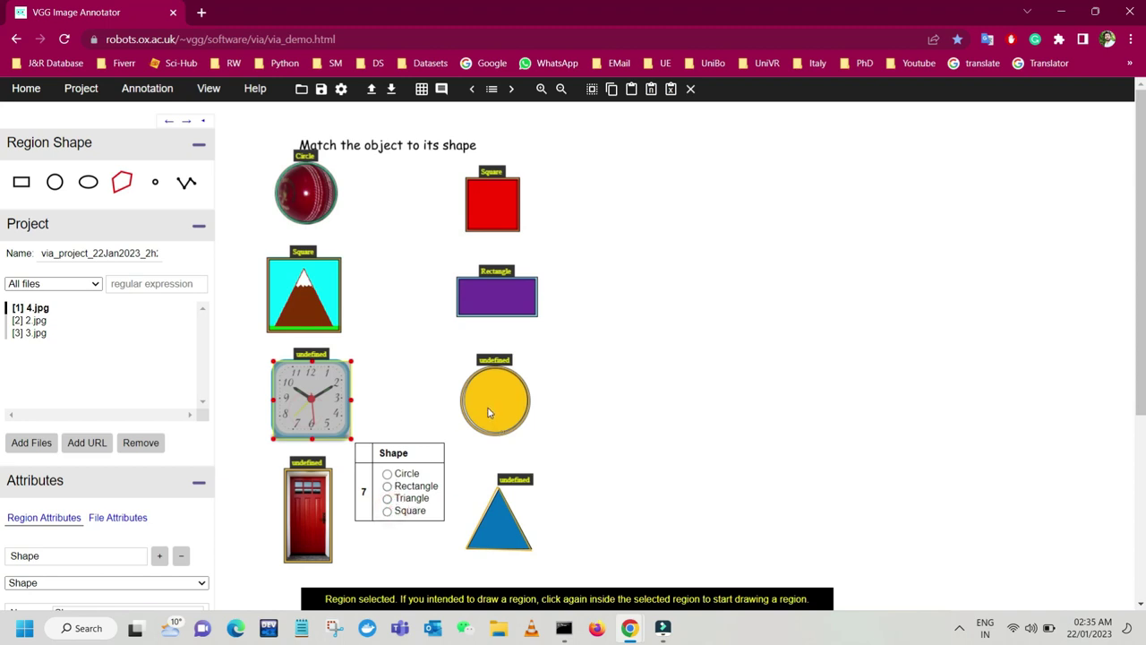
click(409, 508)
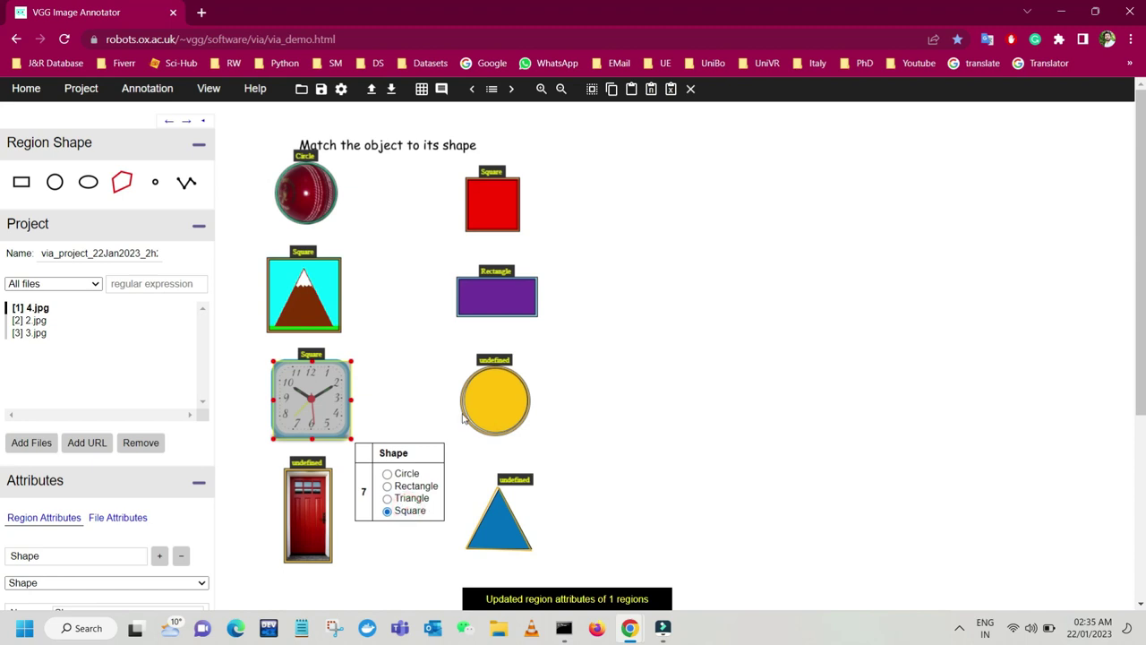
click(505, 378)
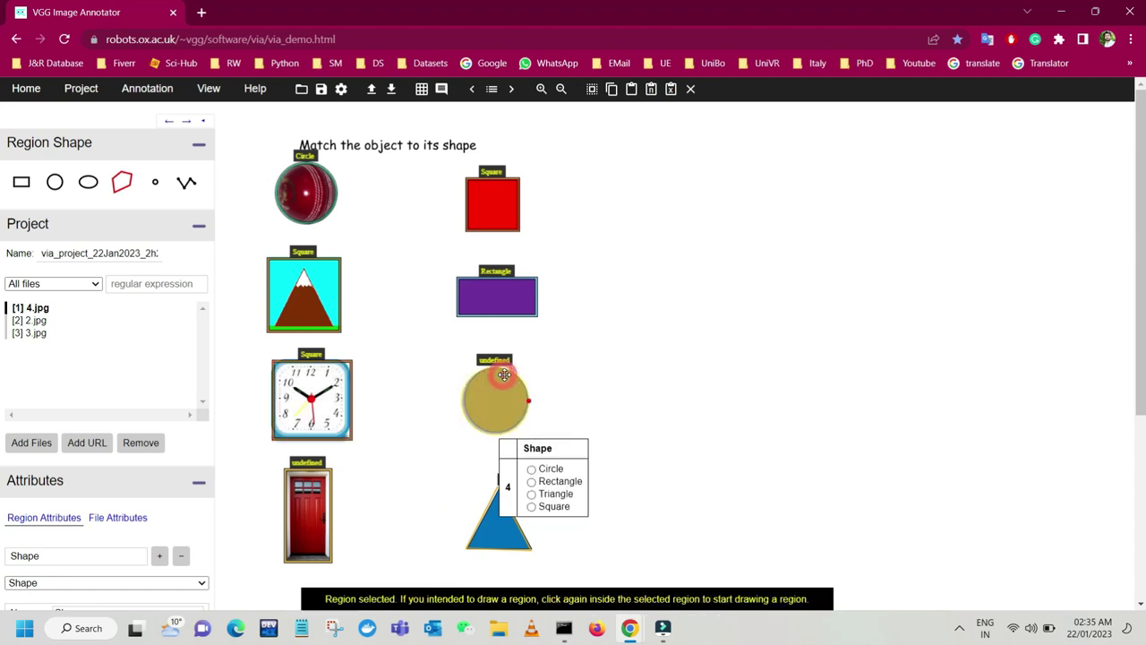
click(542, 471)
- Label the blue triangle region as Triangle and the red door region as Rectangle, leaving no region selected
click(497, 525)
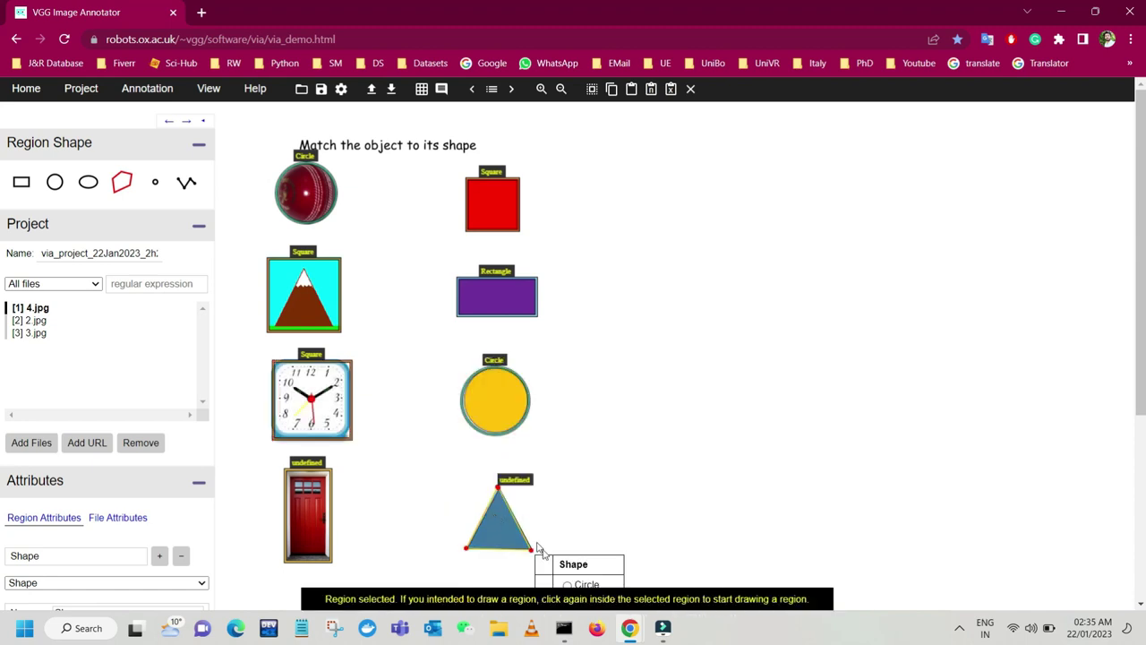
scroll(653, 524, down, 2)
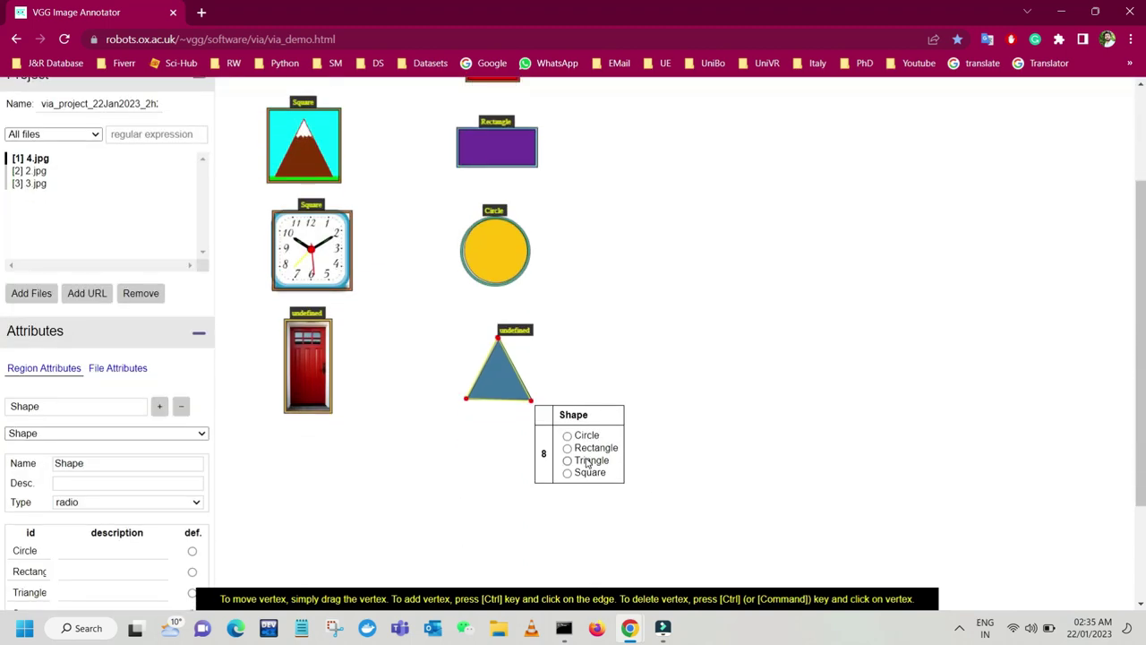
click(583, 459)
scroll(269, 371, up, 2)
click(314, 472)
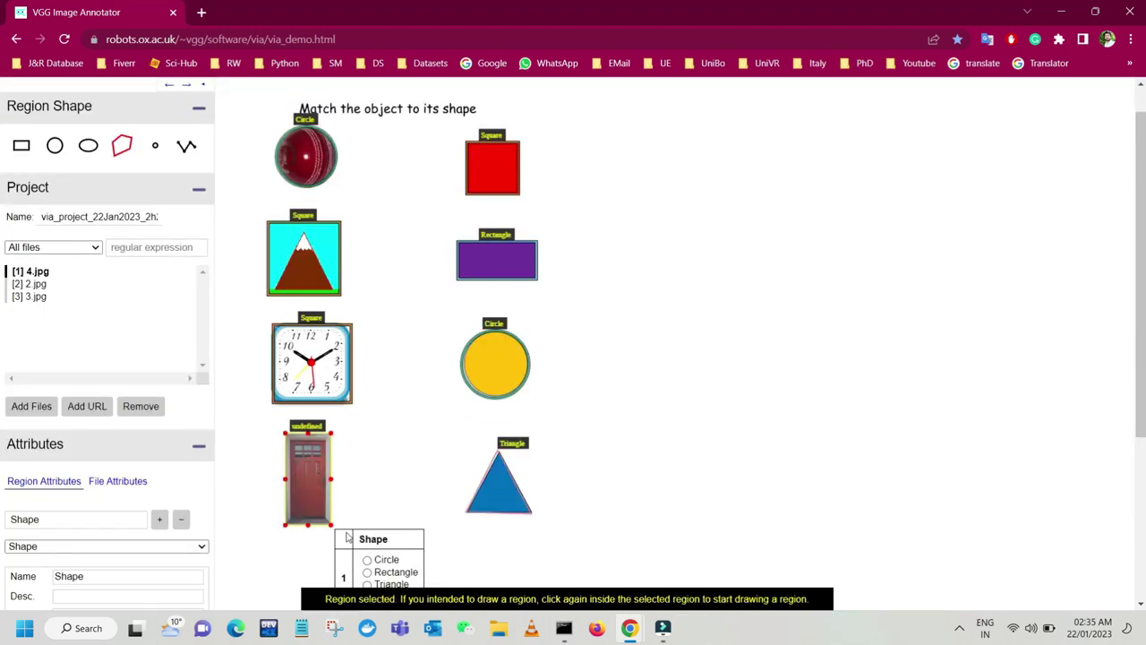
click(376, 575)
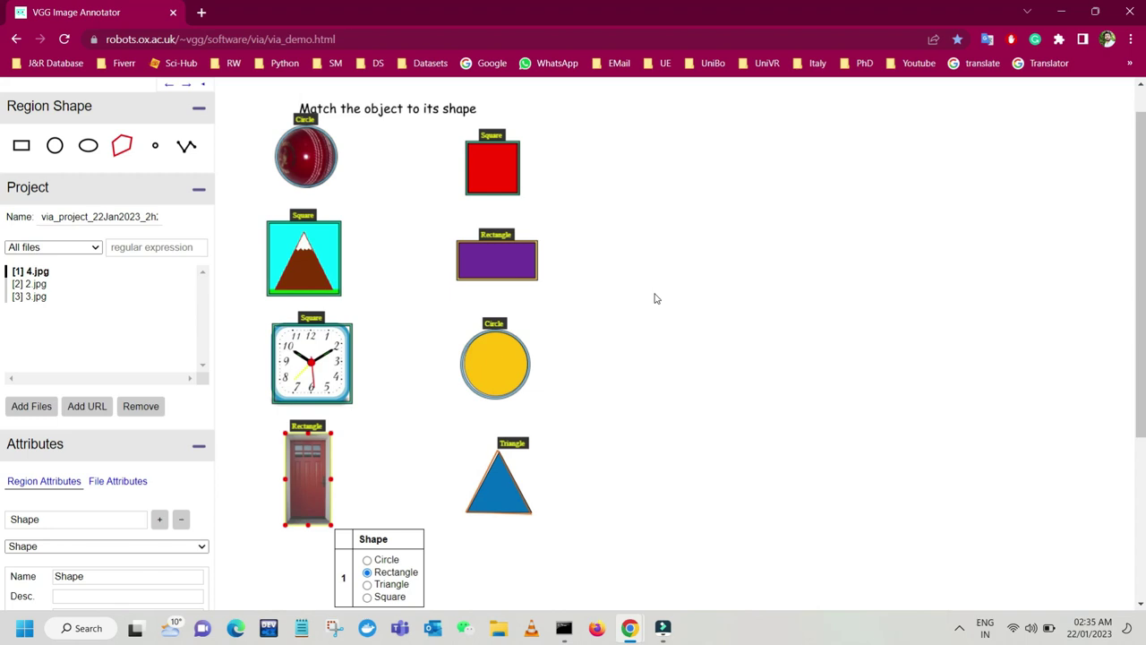
scroll(653, 298, up, 1)
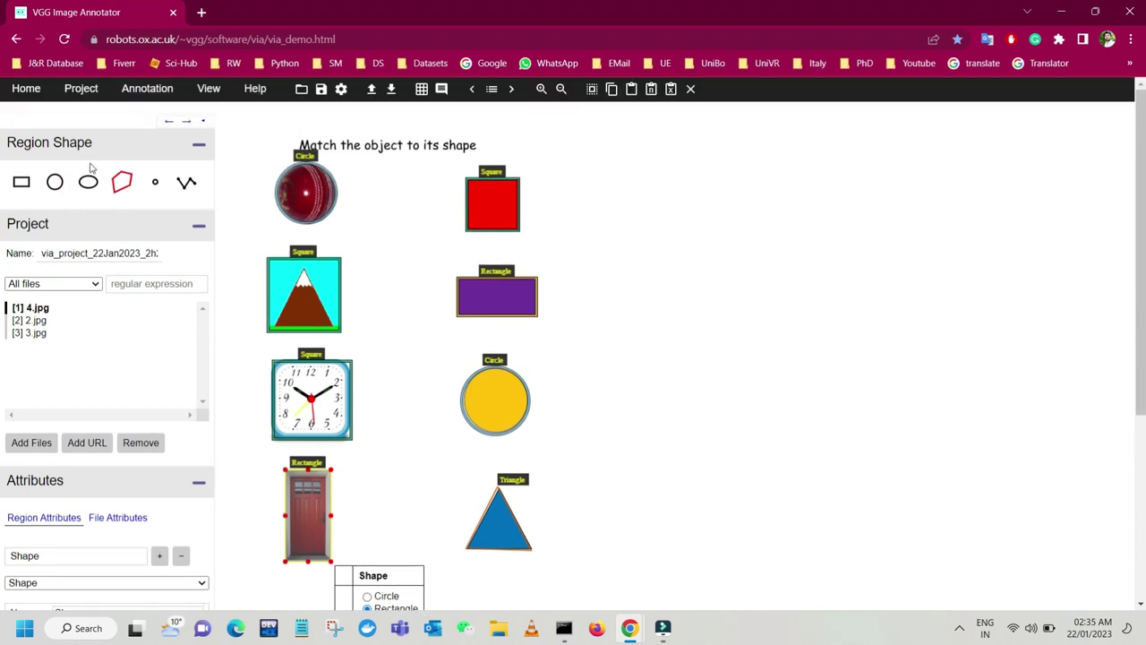
click(414, 255)
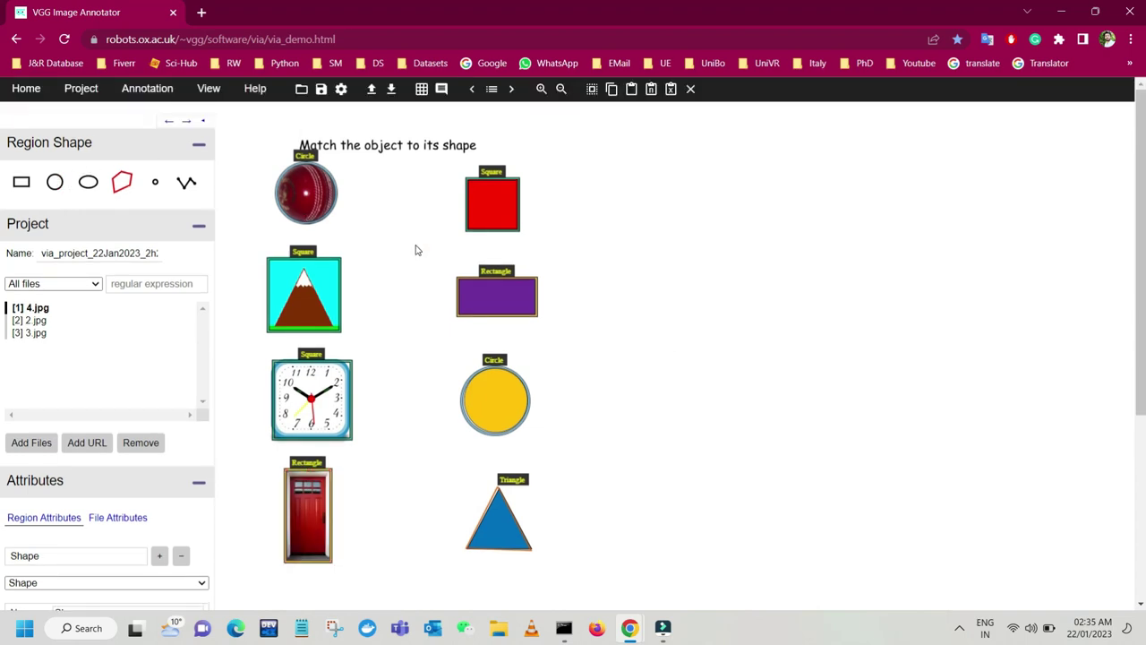
- Save the project under the name Demo, including annotations, attributes and application settings
mouse_move(95, 92)
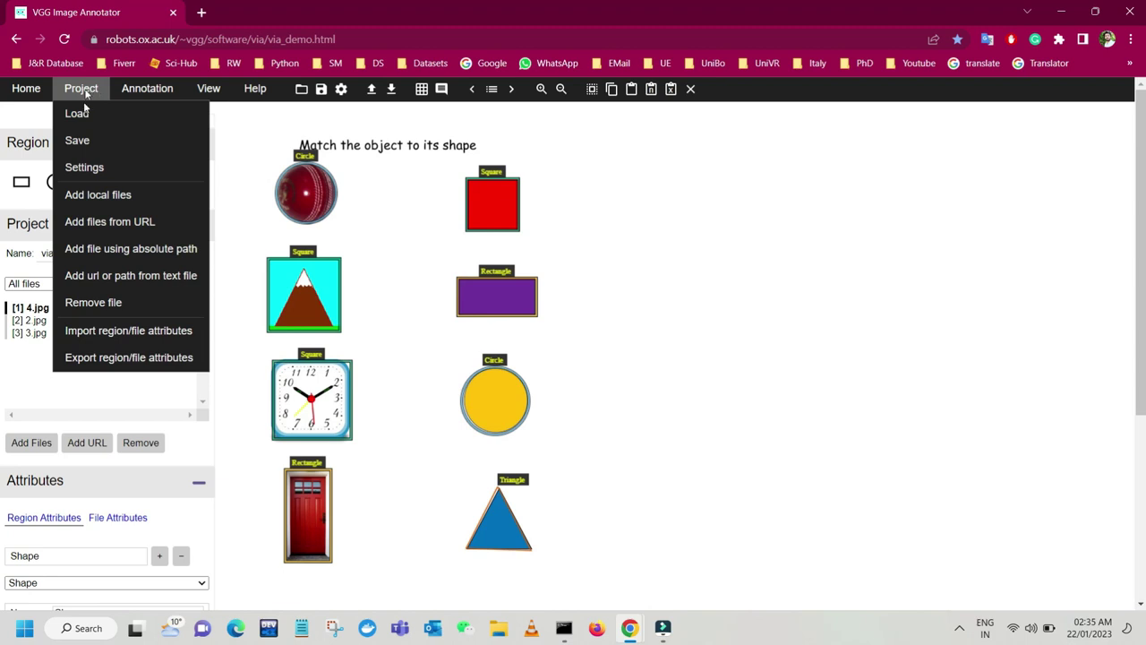
click(78, 143)
click(716, 264)
double_click(717, 264)
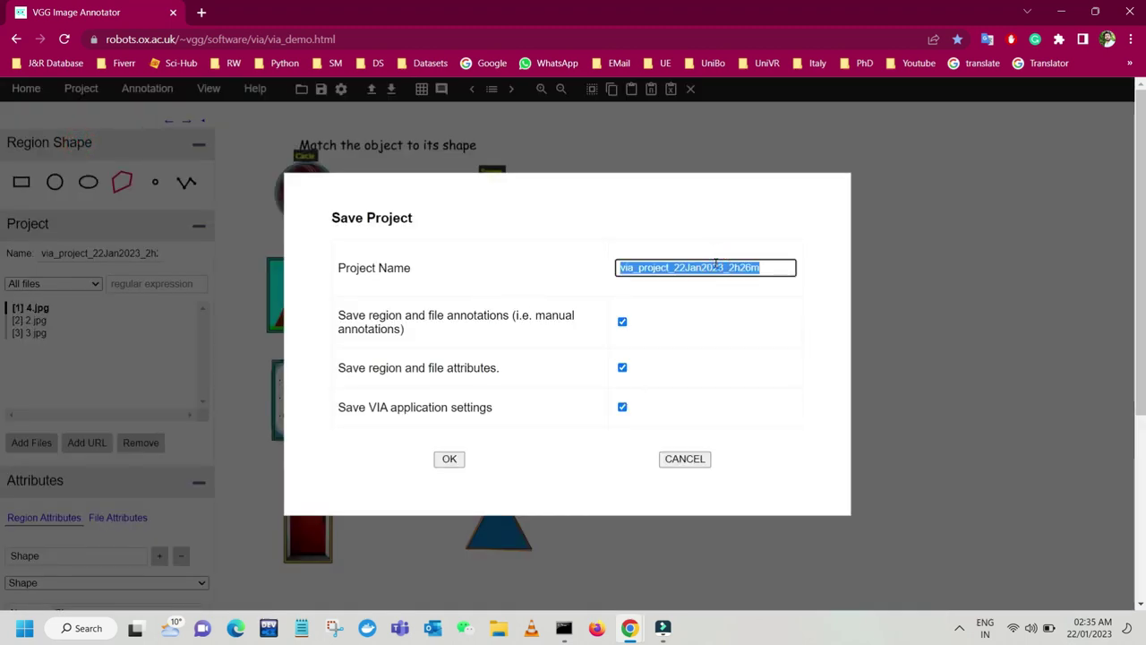
text(Demo)
click(450, 459)
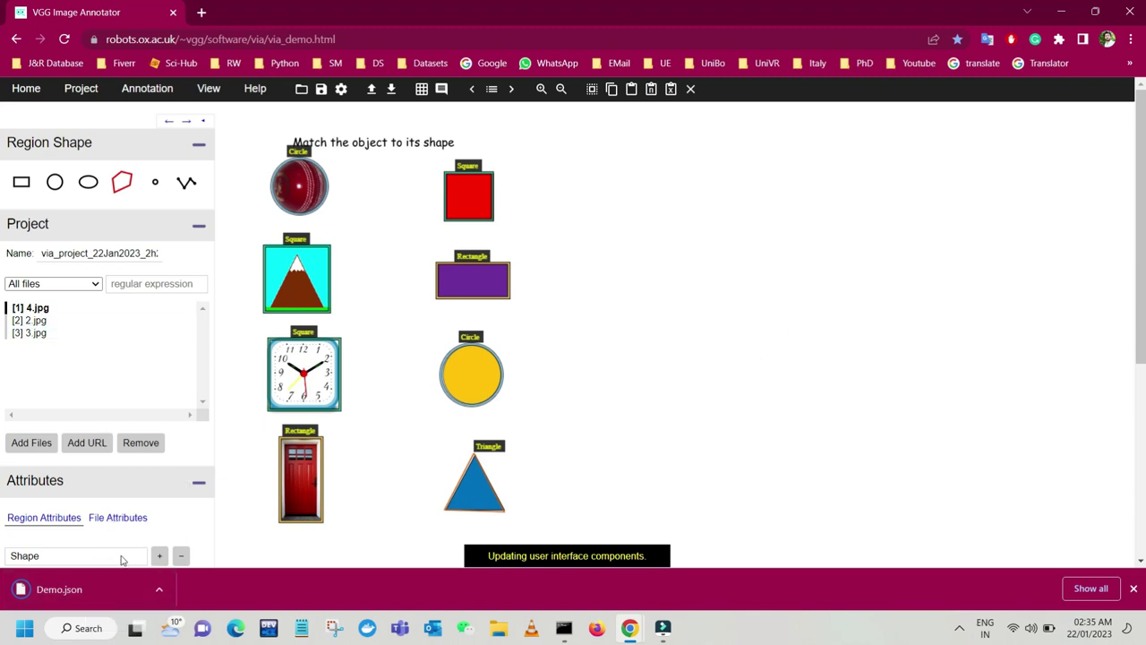
- View the images 2.jpg and 3.jpg, and return to 4.jpg
click(40, 320)
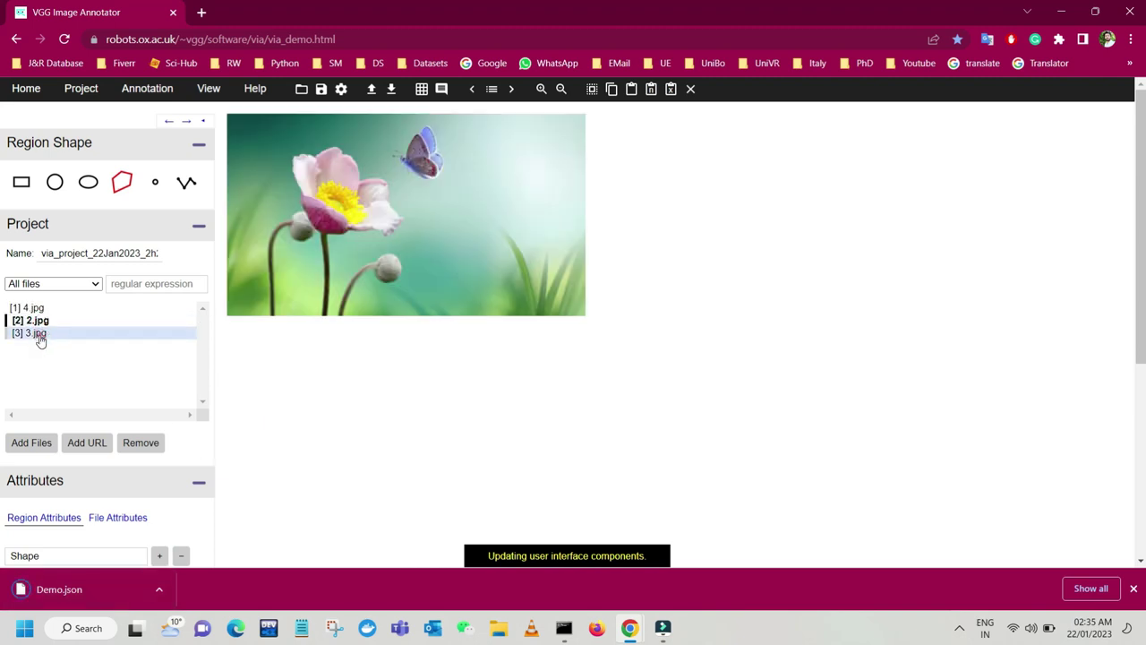
click(39, 334)
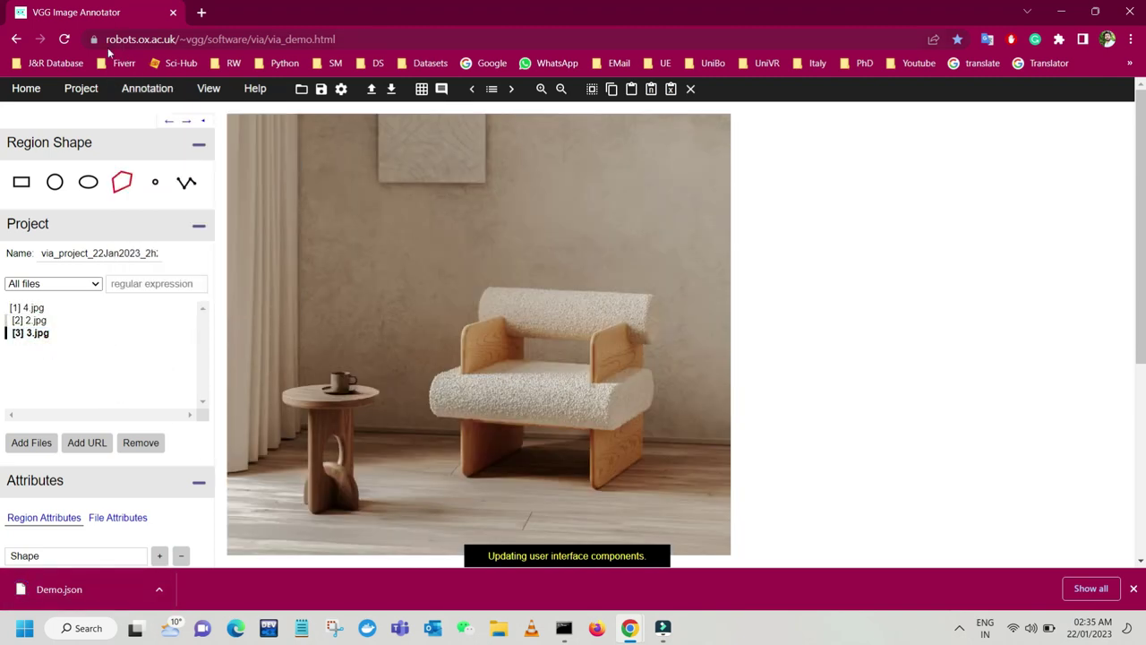
mouse_move(81, 89)
click(39, 320)
click(36, 308)
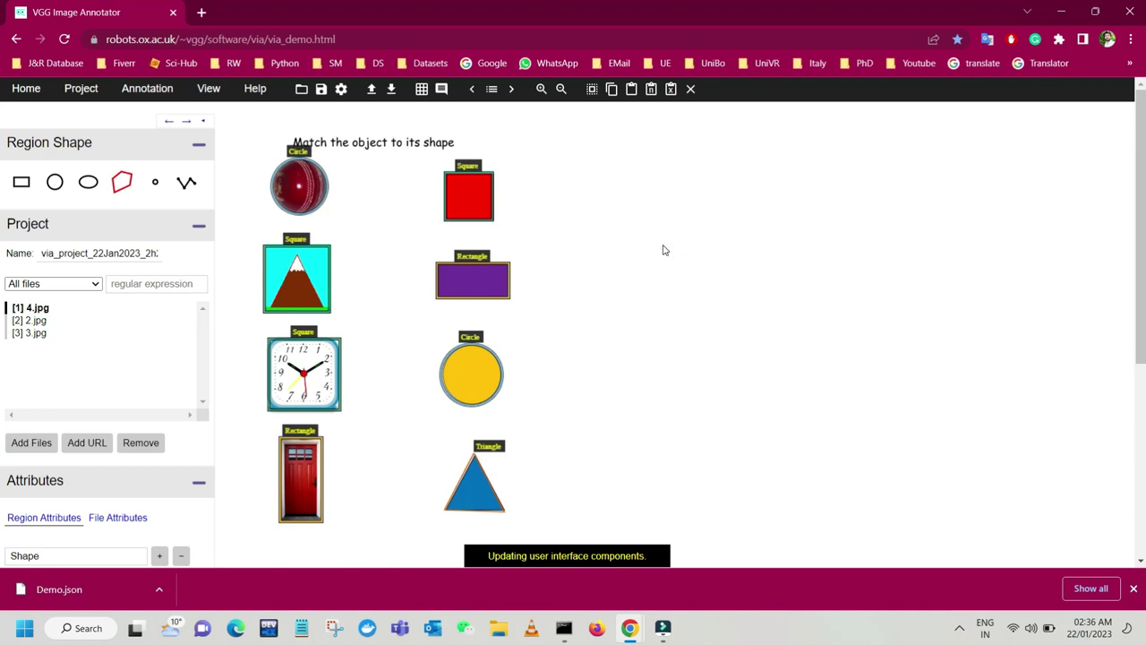
- Download the annotated 4.jpg as an image and check its labelled regions in the downloaded file
mouse_move(155, 93)
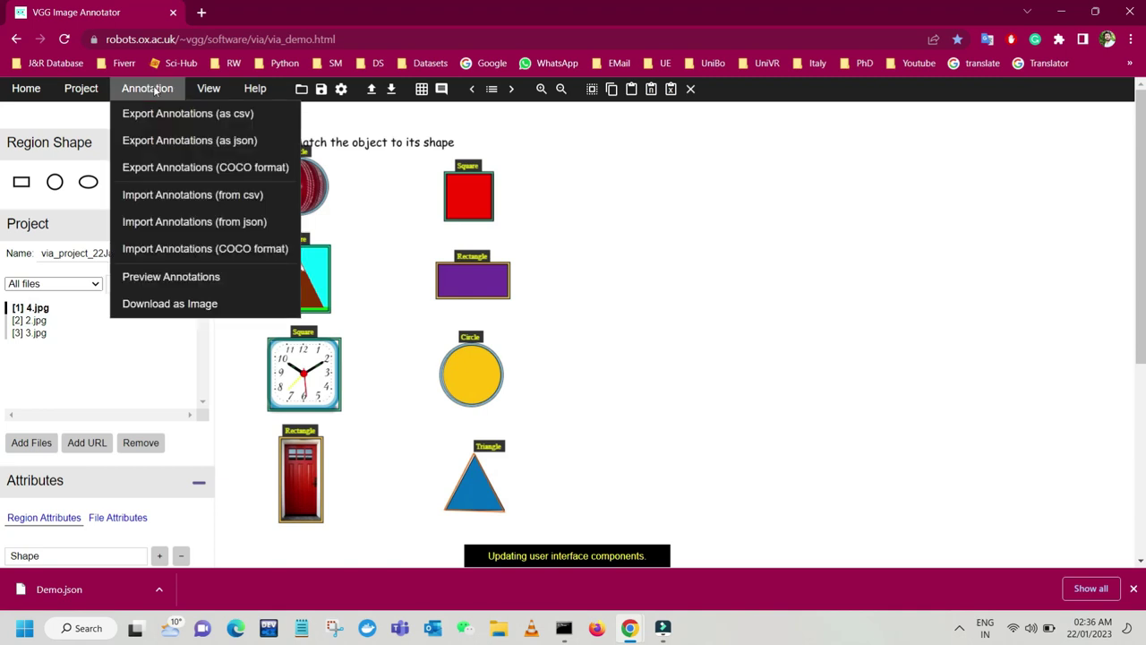
click(186, 307)
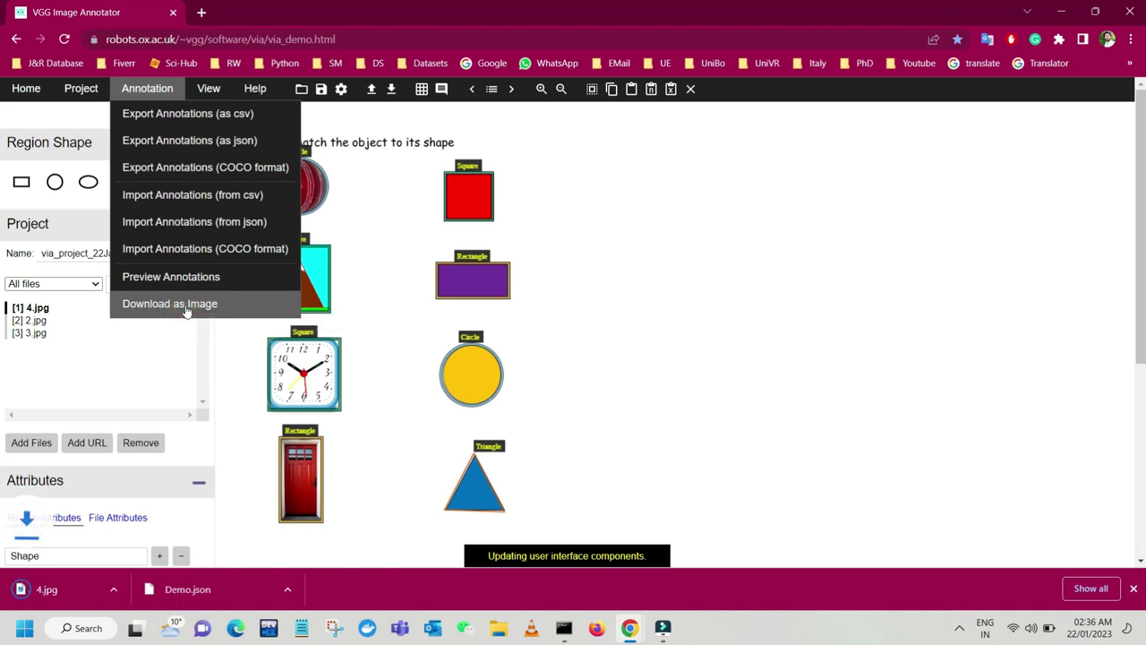
click(38, 589)
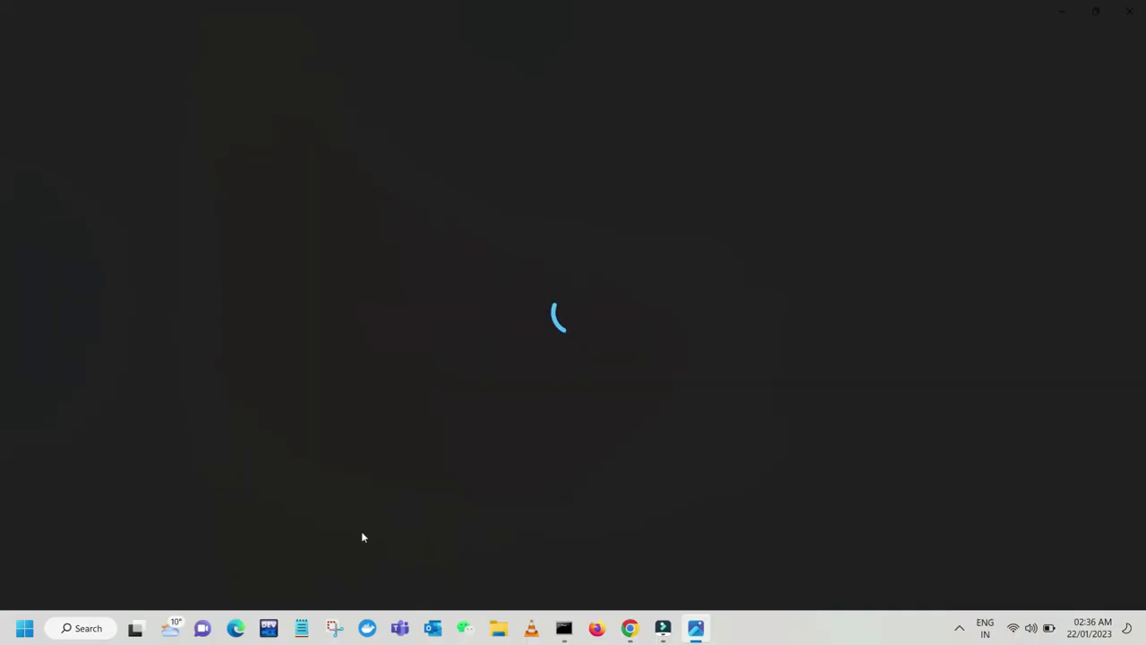
scroll(541, 415, up, 2)
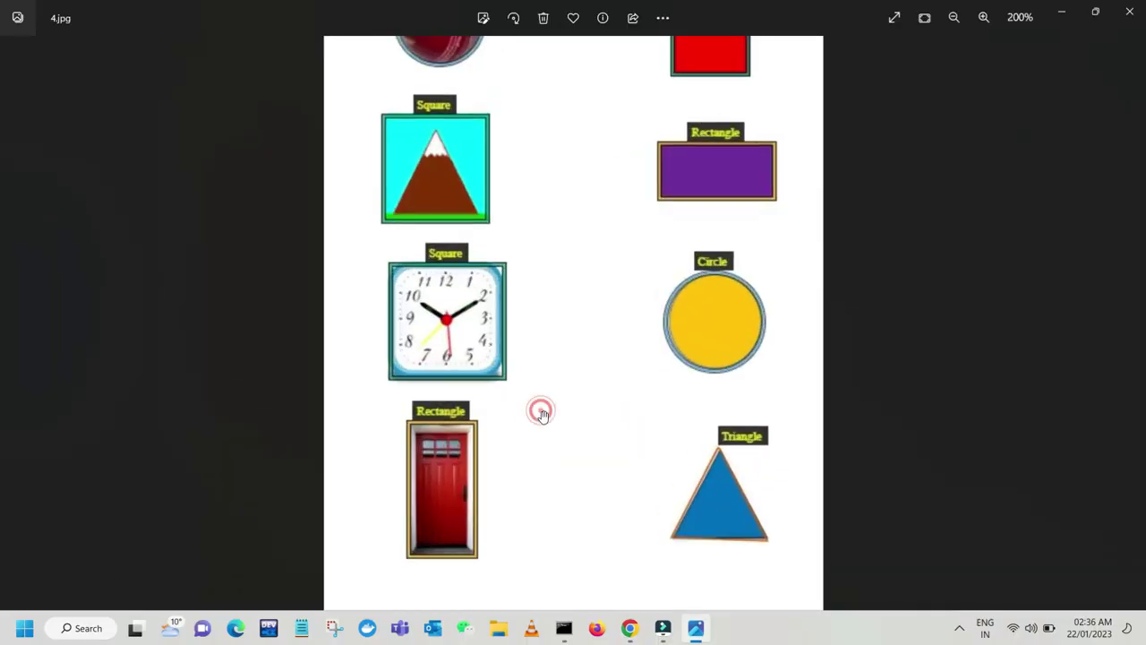
drag(532, 192, 534, 379)
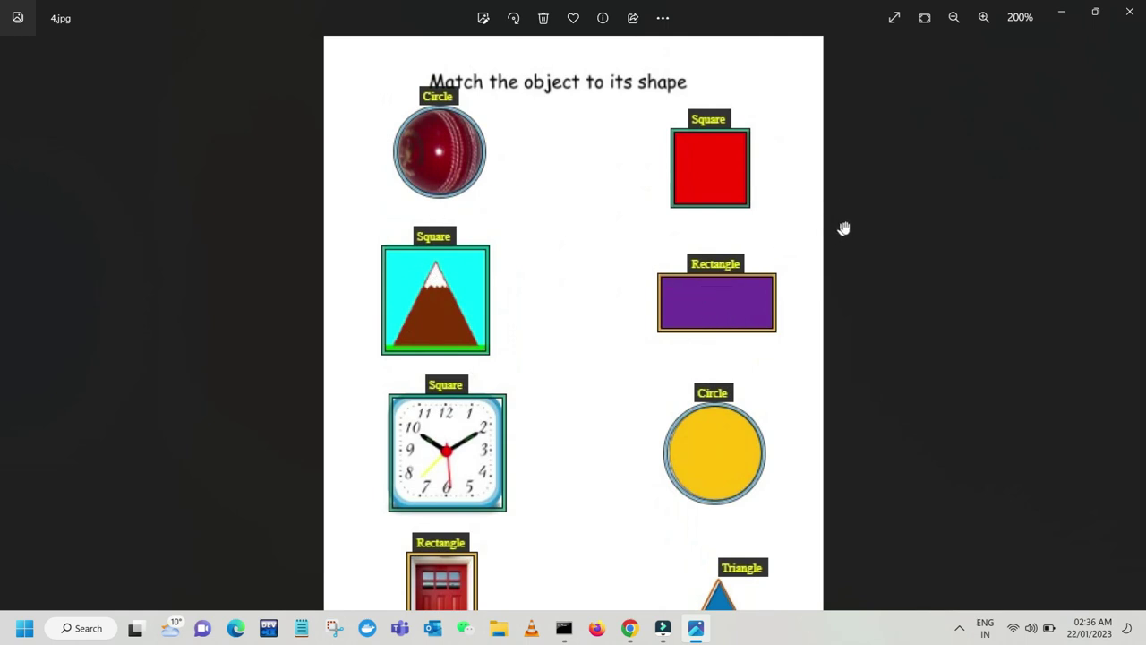
click(1127, 13)
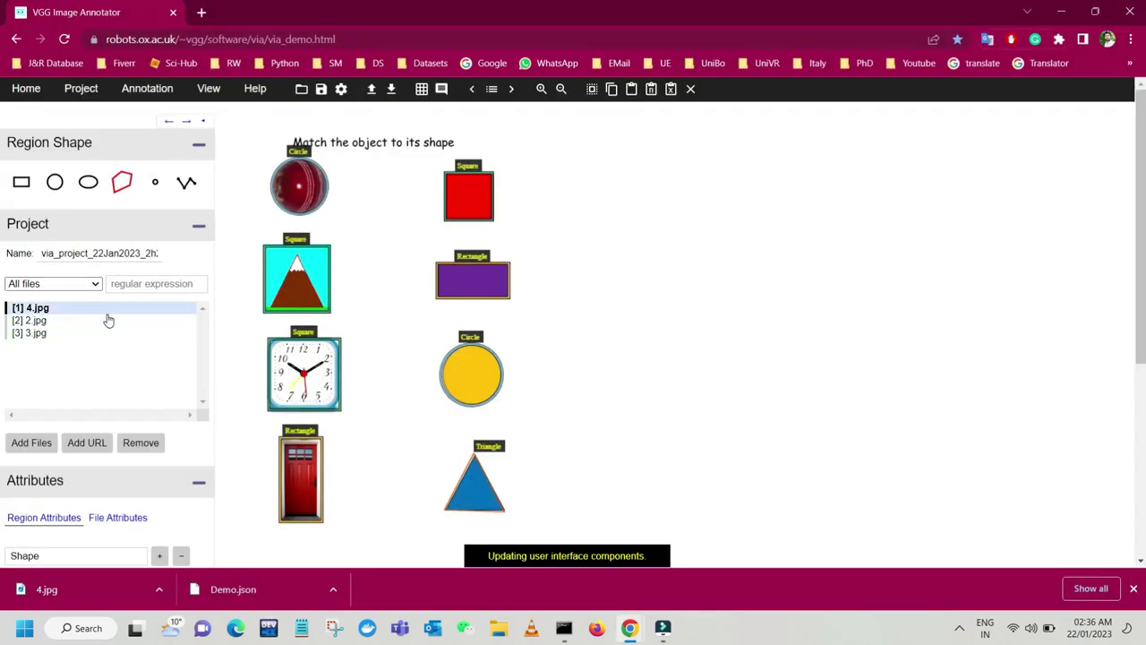
- Switch to 2.jpg and add a new region attribute named Object
click(19, 322)
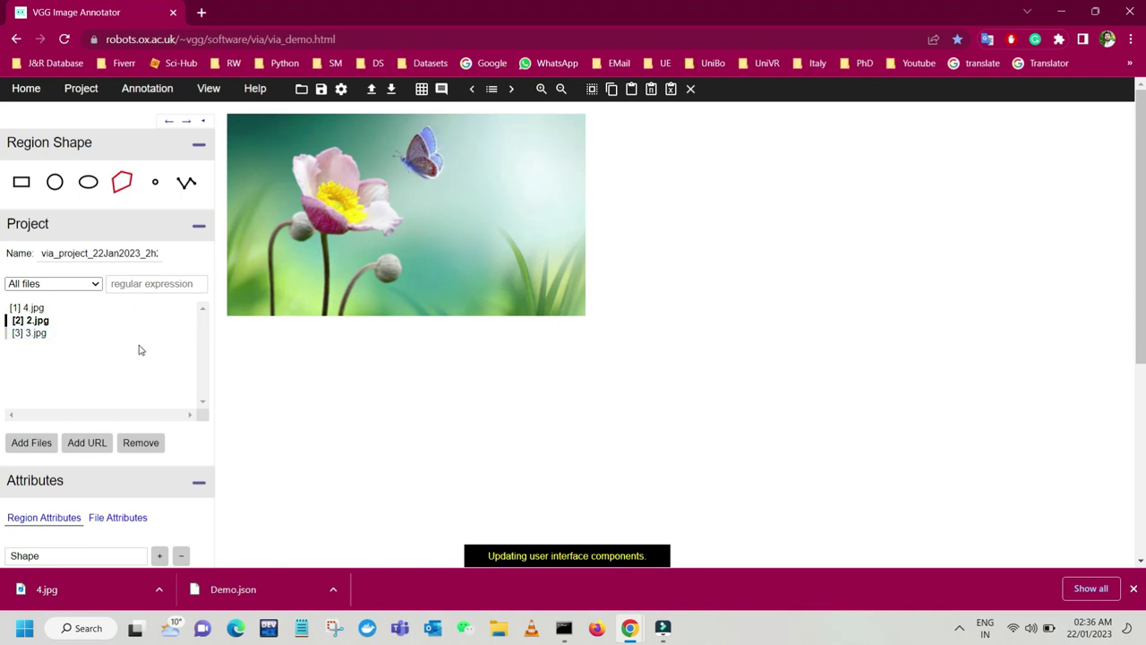
scroll(141, 354, down, 2)
scroll(141, 355, up, 2)
scroll(190, 448, down, 2)
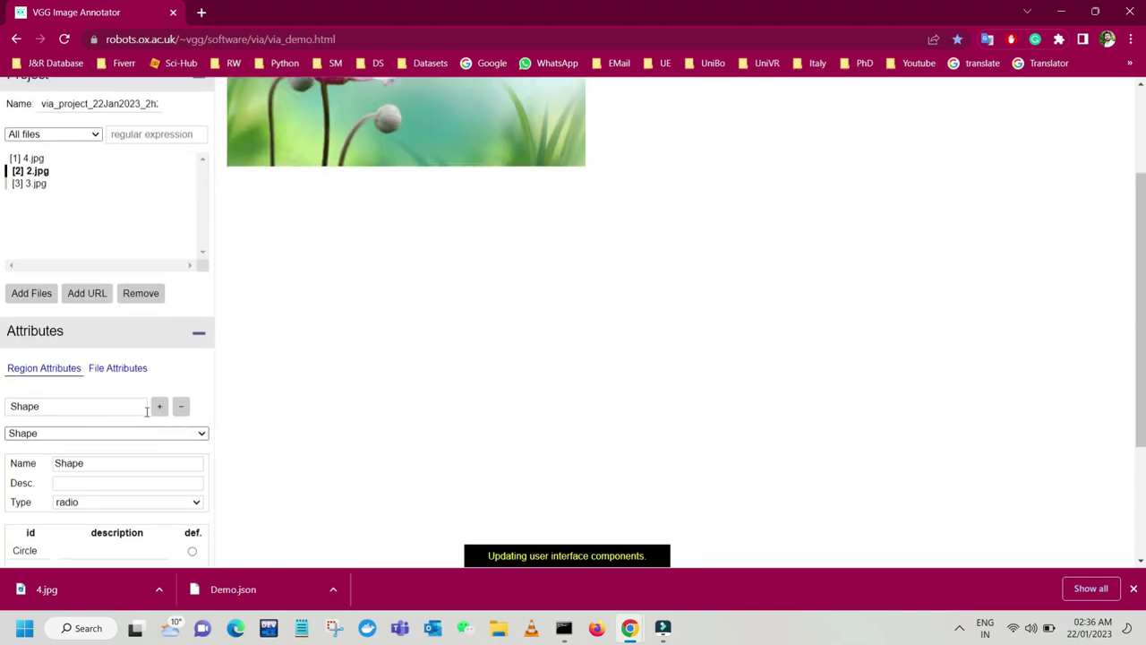
double_click(108, 406)
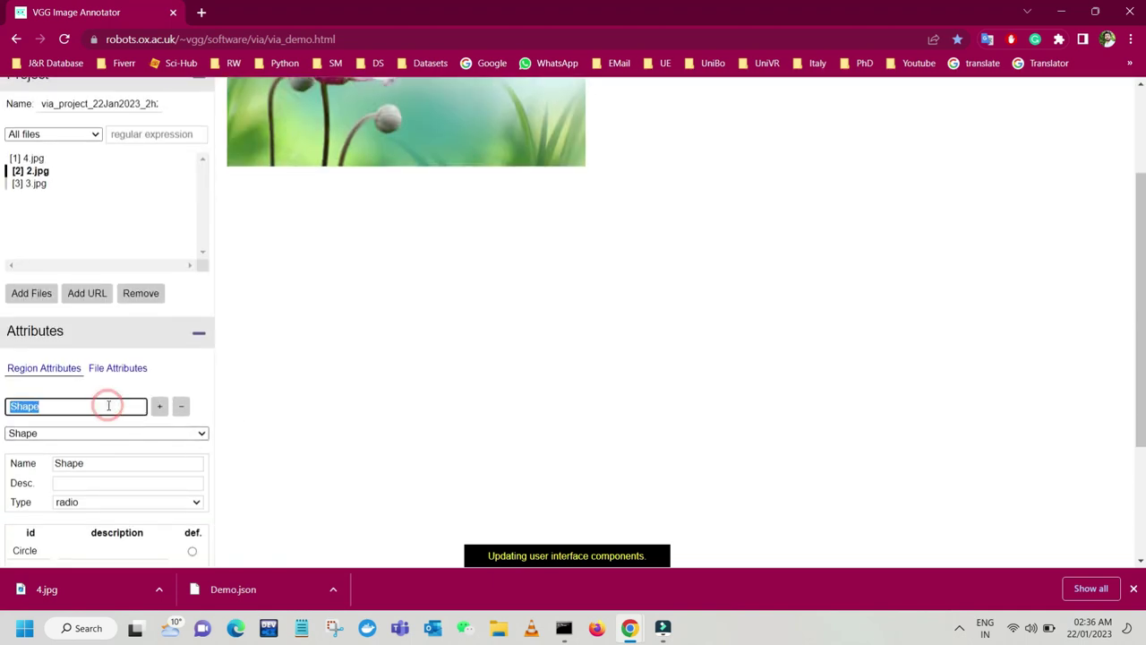
scroll(382, 418, up, 2)
text(Object)
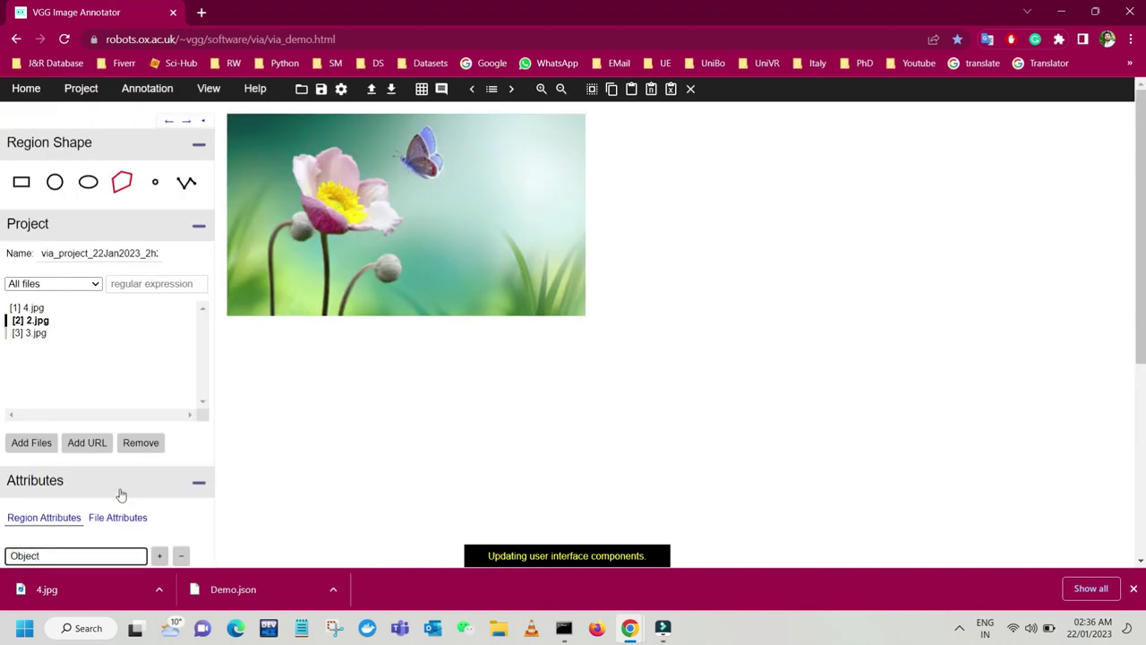
scroll(80, 478, down, 2)
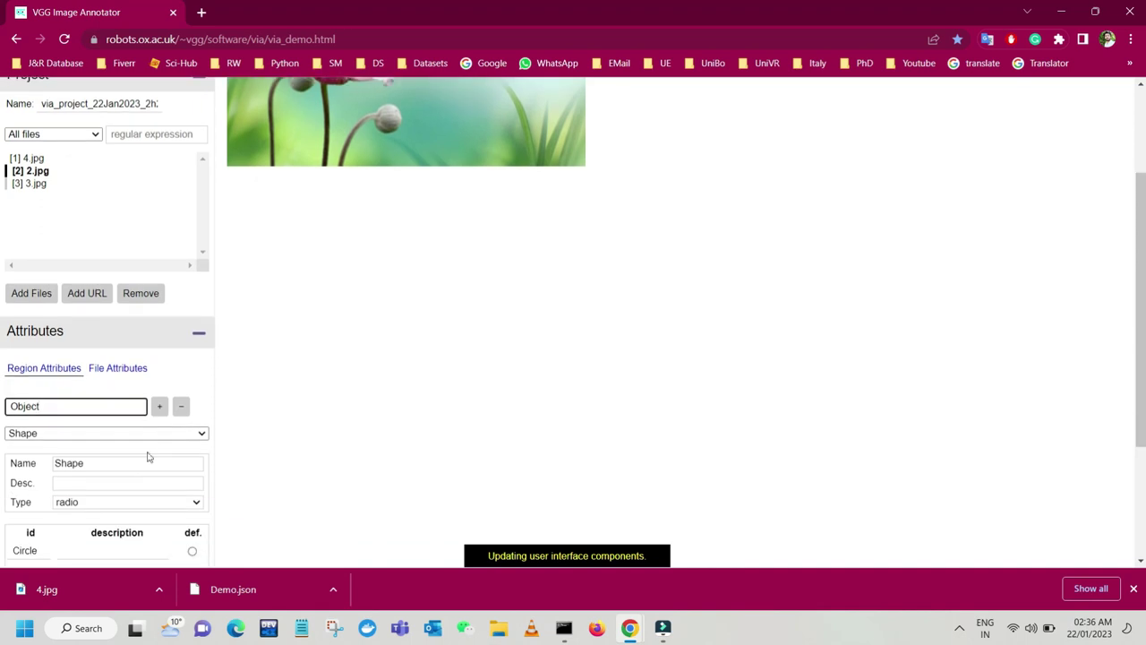
click(159, 407)
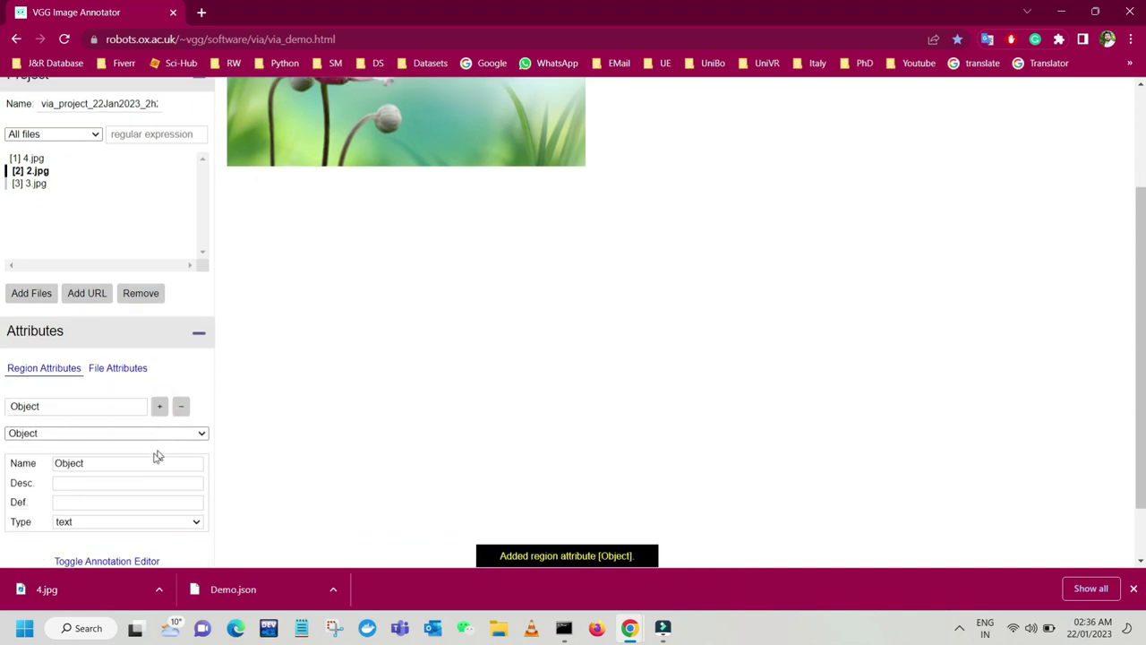
- Set the type of the Object region attribute to dropdown
scroll(135, 464, down, 1)
scroll(135, 464, up, 2)
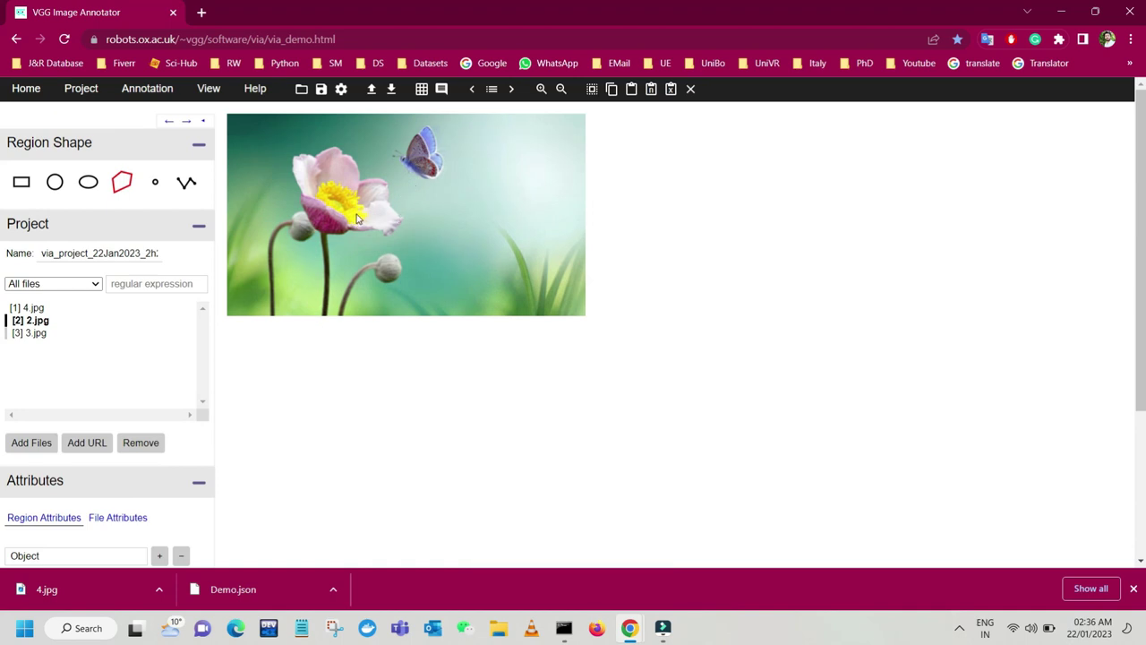
scroll(356, 231, down, 3)
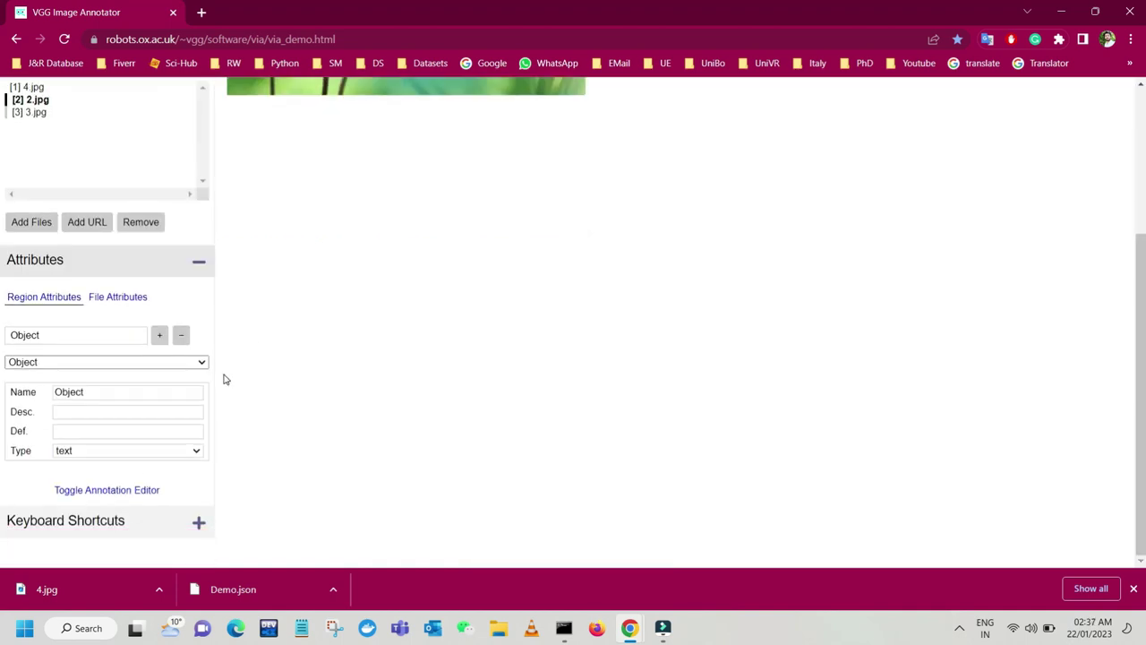
click(87, 451)
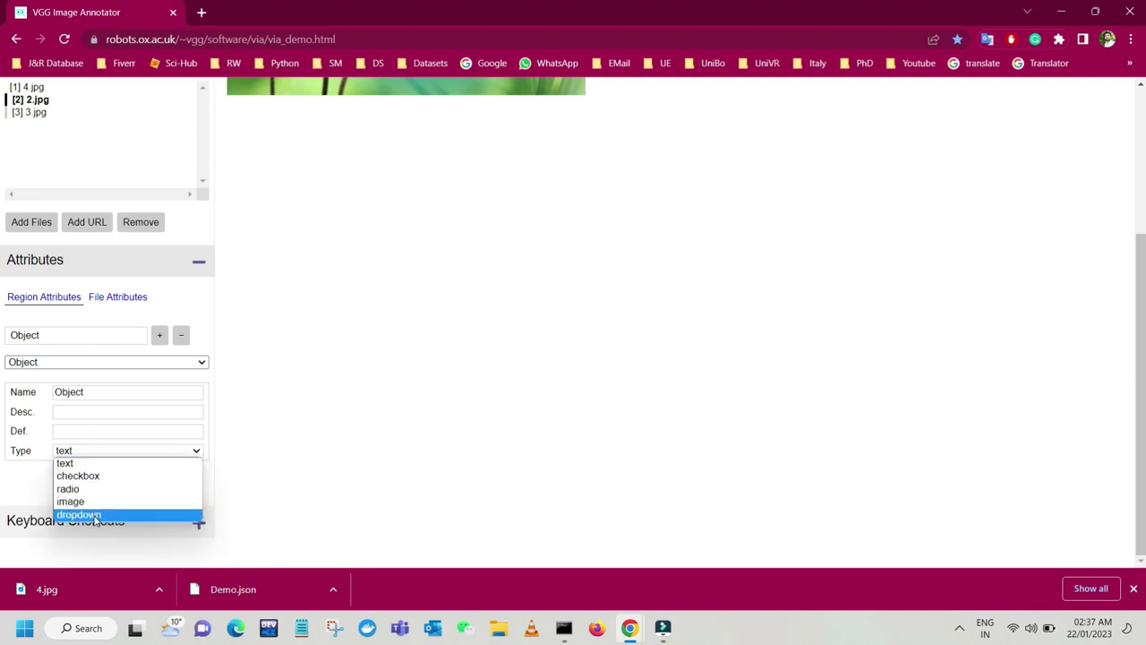
click(96, 516)
- Add the option ids Butterfly and Flower to the Object attribute
click(27, 489)
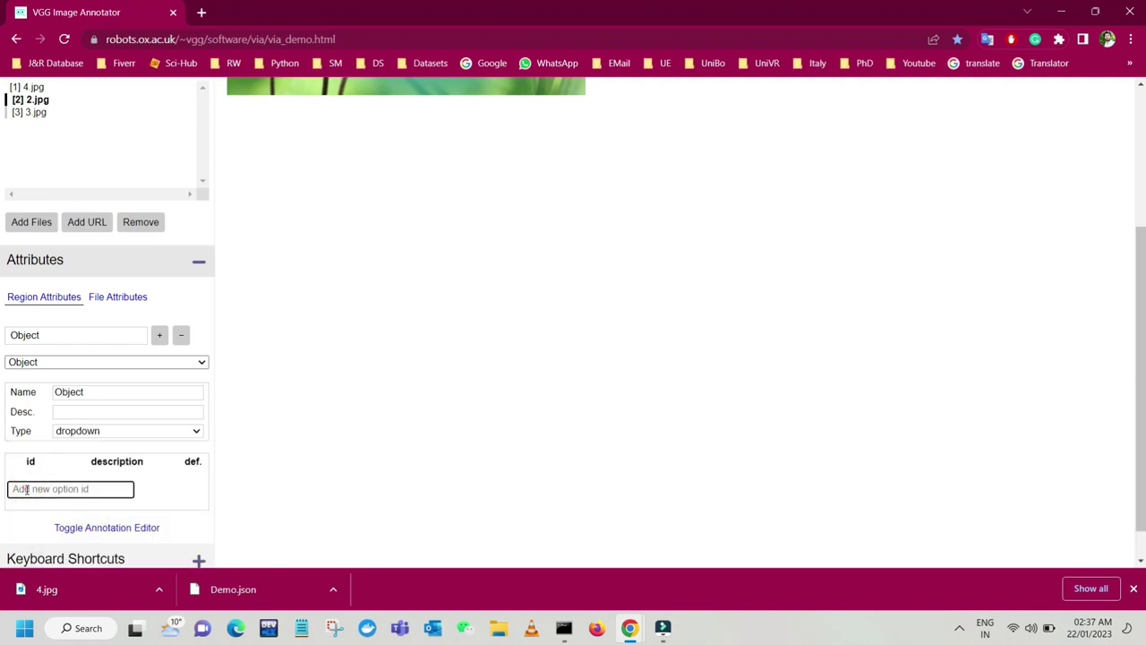
text(Butterfly)
key(Return)
click(24, 510)
text(Flower)
key(Return)
- Outline the butterfly in 2.jpg with a closed polygon region following its wings and antennae
scroll(321, 407, up, 3)
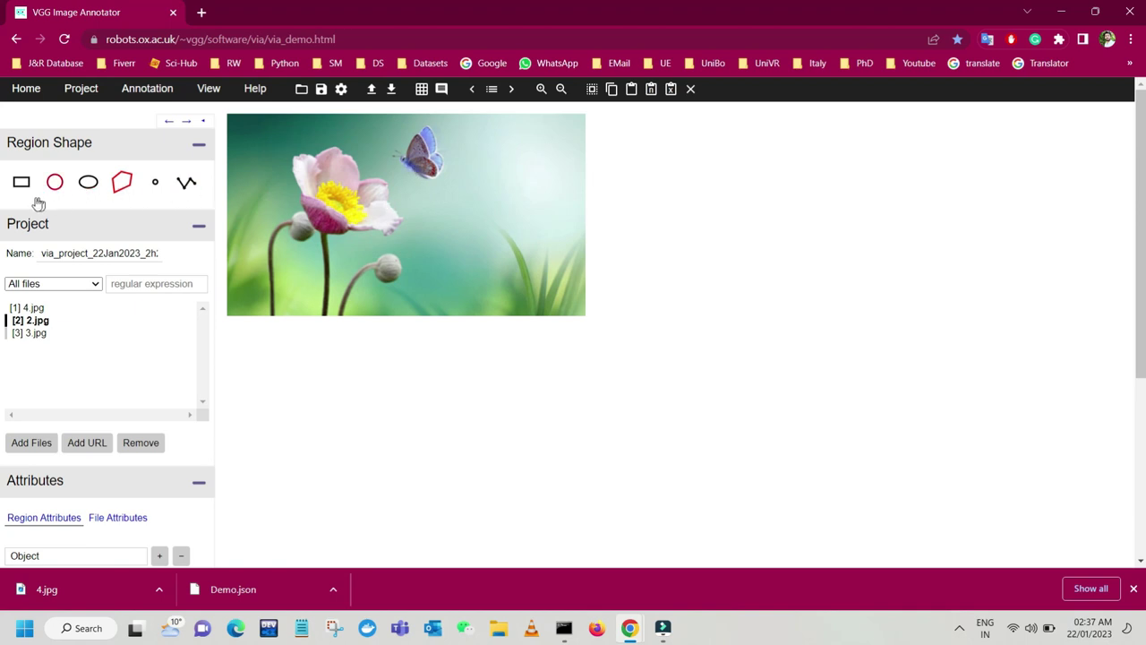
click(120, 182)
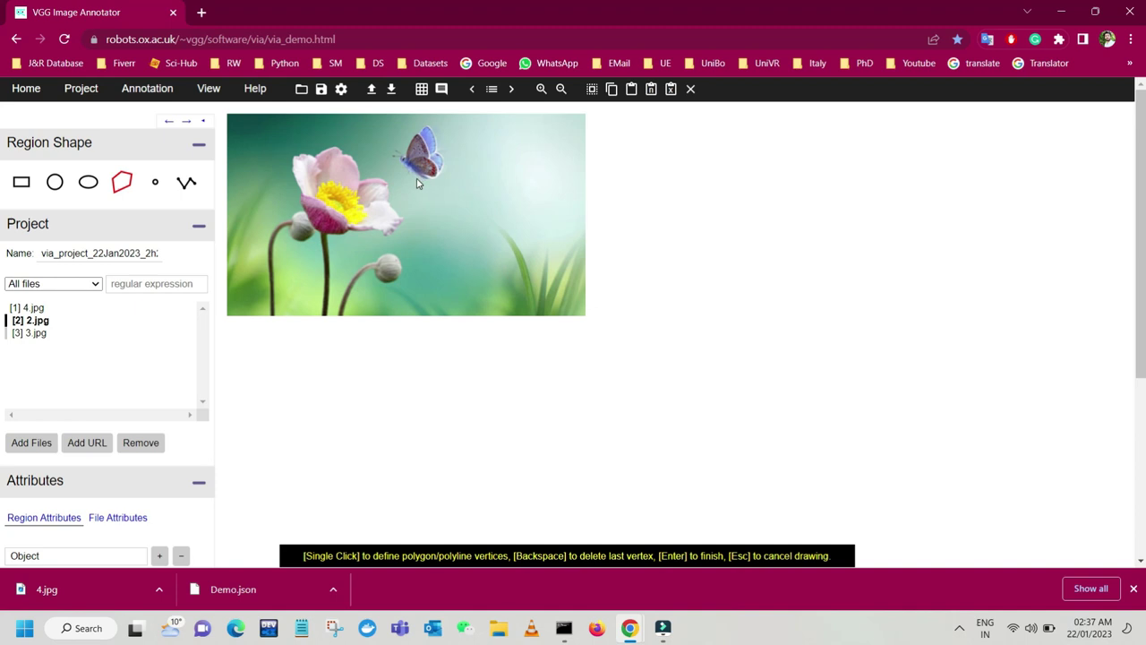
click(419, 179)
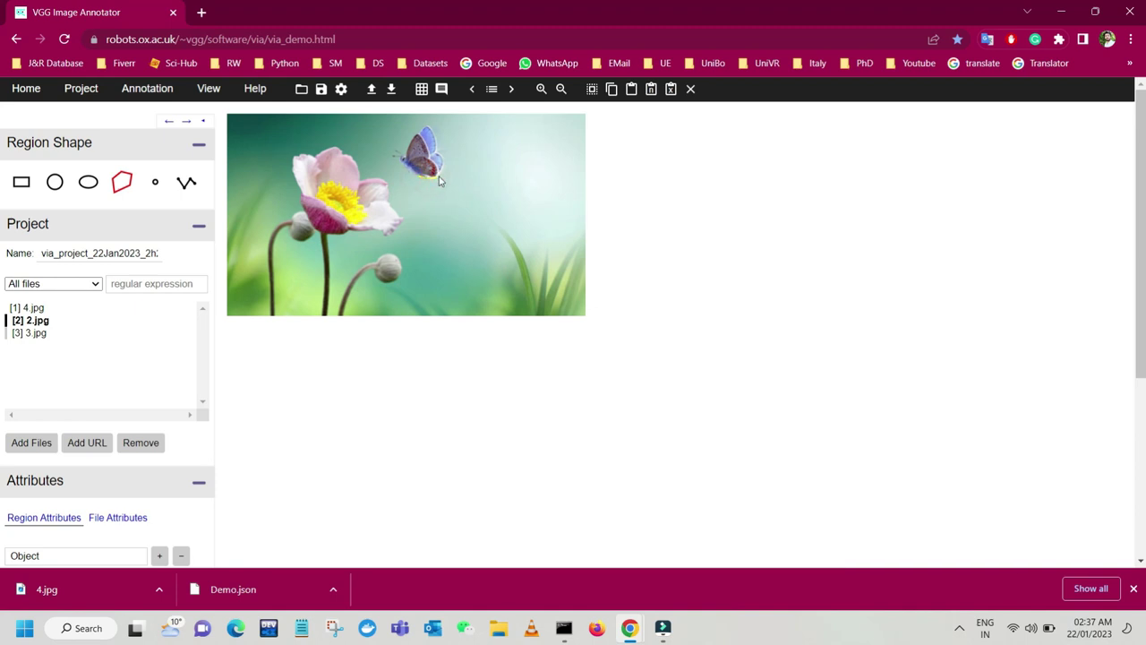
click(438, 175)
click(443, 161)
click(439, 159)
click(437, 153)
click(434, 135)
click(429, 127)
click(422, 134)
click(422, 134)
click(406, 158)
click(394, 153)
click(396, 155)
click(390, 157)
click(405, 169)
click(416, 176)
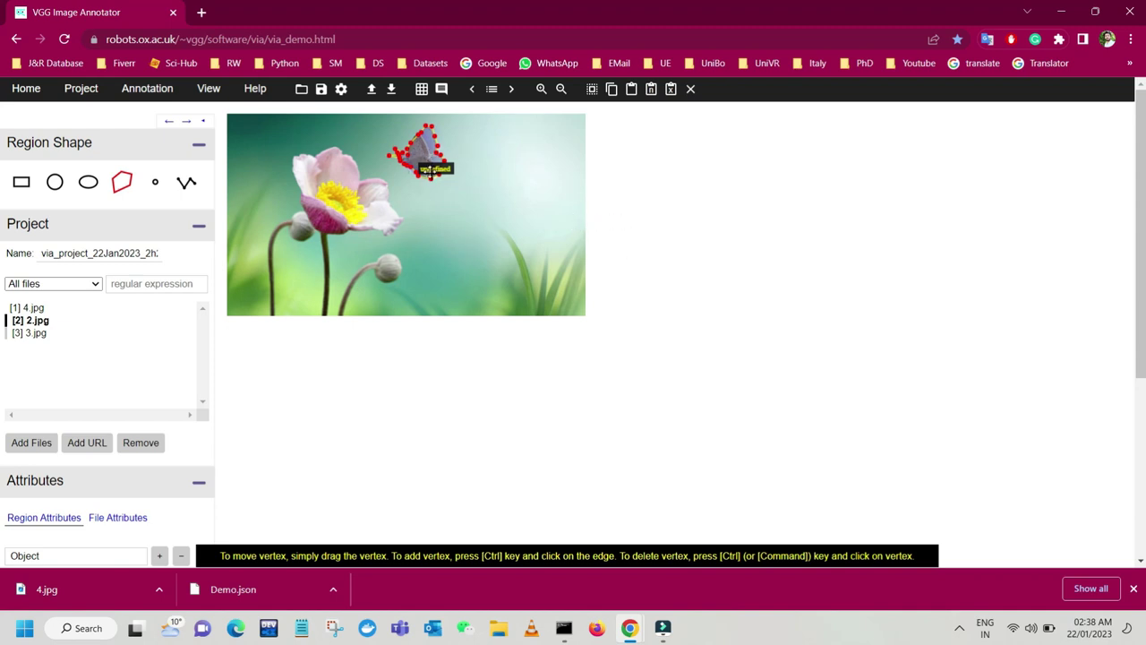
click(623, 224)
- Outline the pink flower and its stem down to the image's lower edge with a polygon region
click(337, 280)
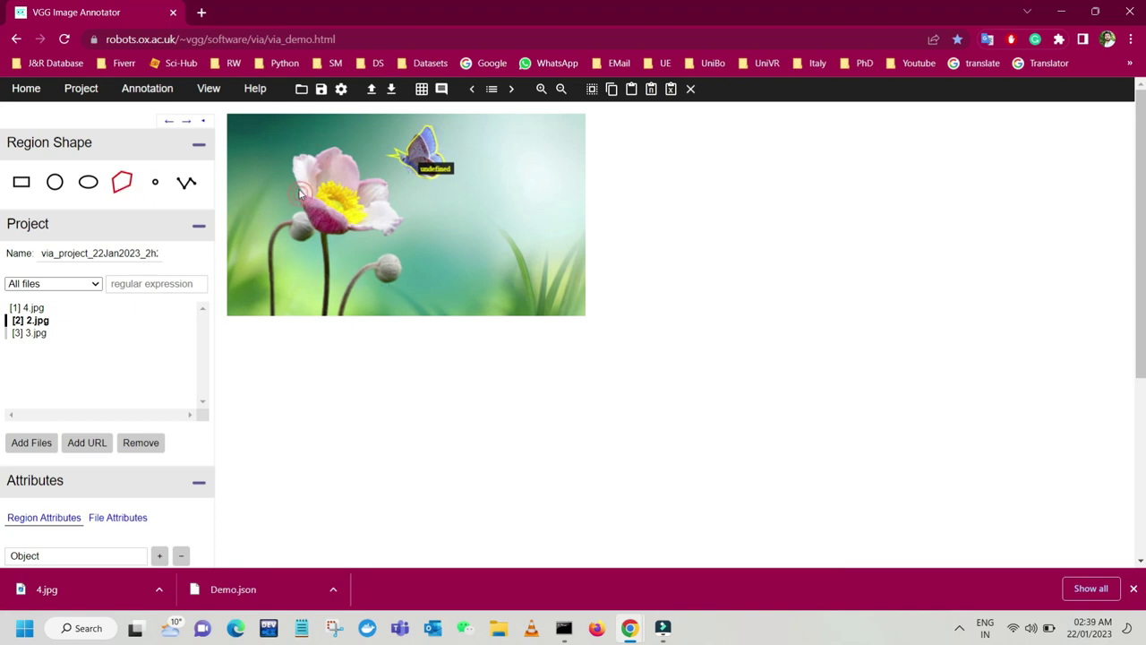
click(293, 159)
click(310, 153)
click(324, 149)
click(340, 148)
click(359, 169)
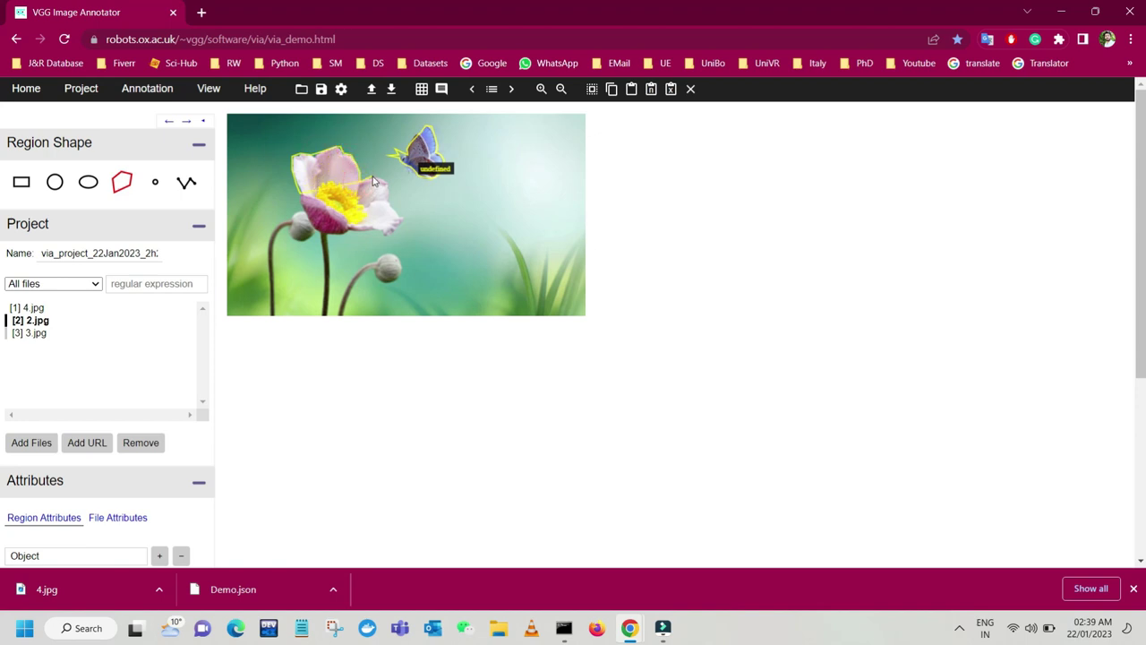
click(384, 179)
click(392, 185)
click(390, 196)
click(390, 208)
click(396, 226)
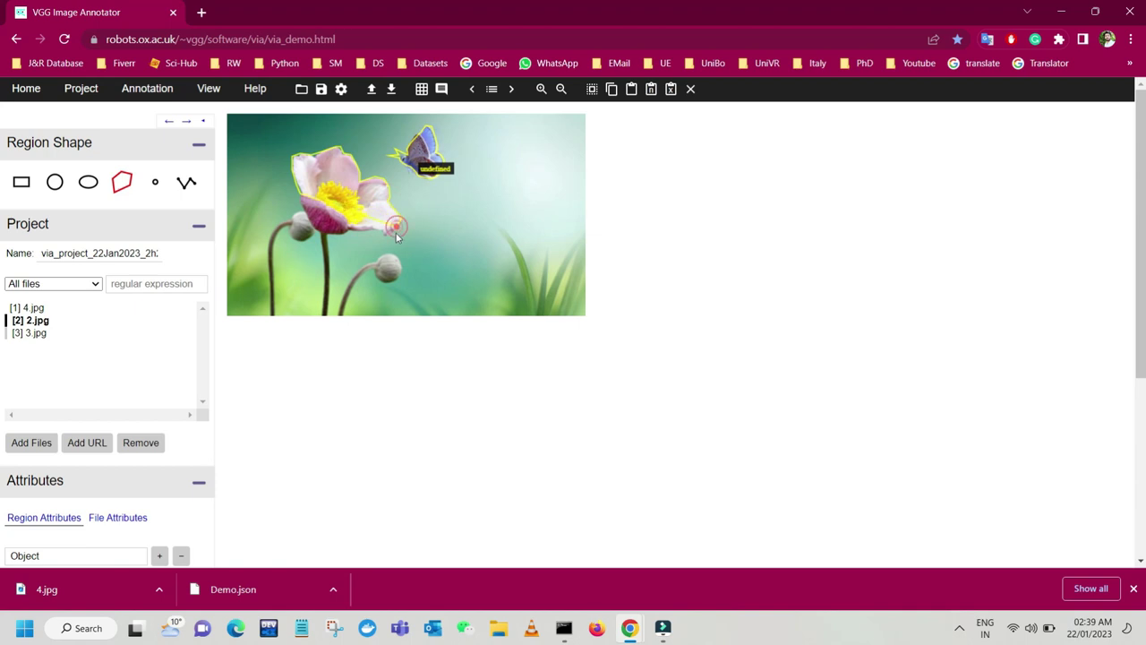
click(344, 228)
click(322, 234)
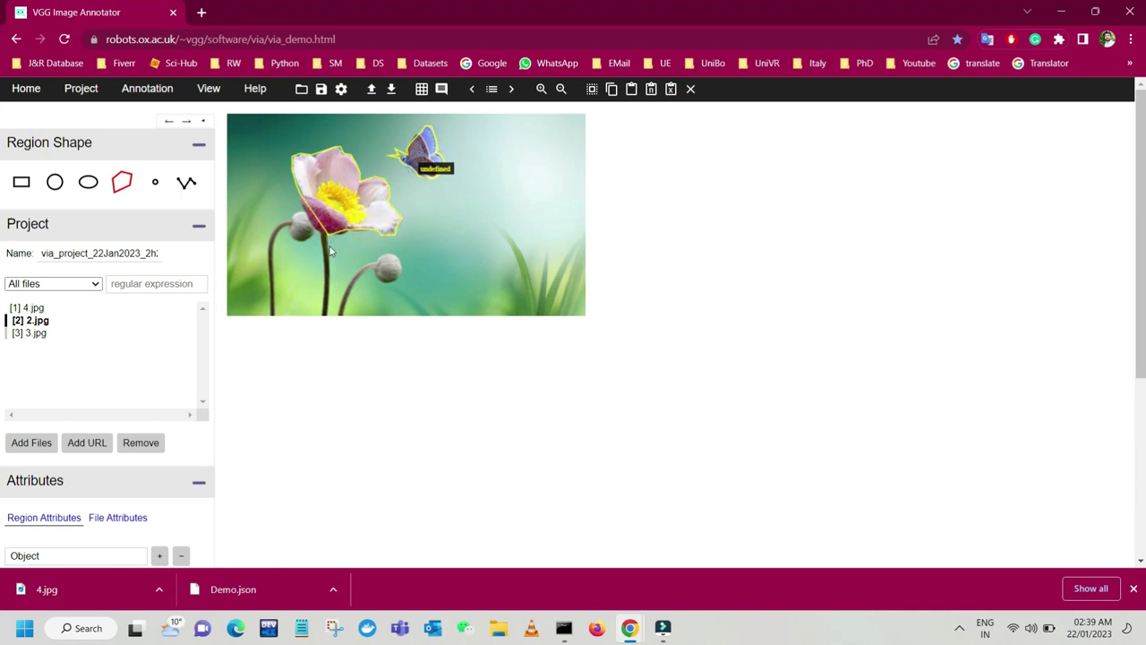
click(320, 314)
click(324, 302)
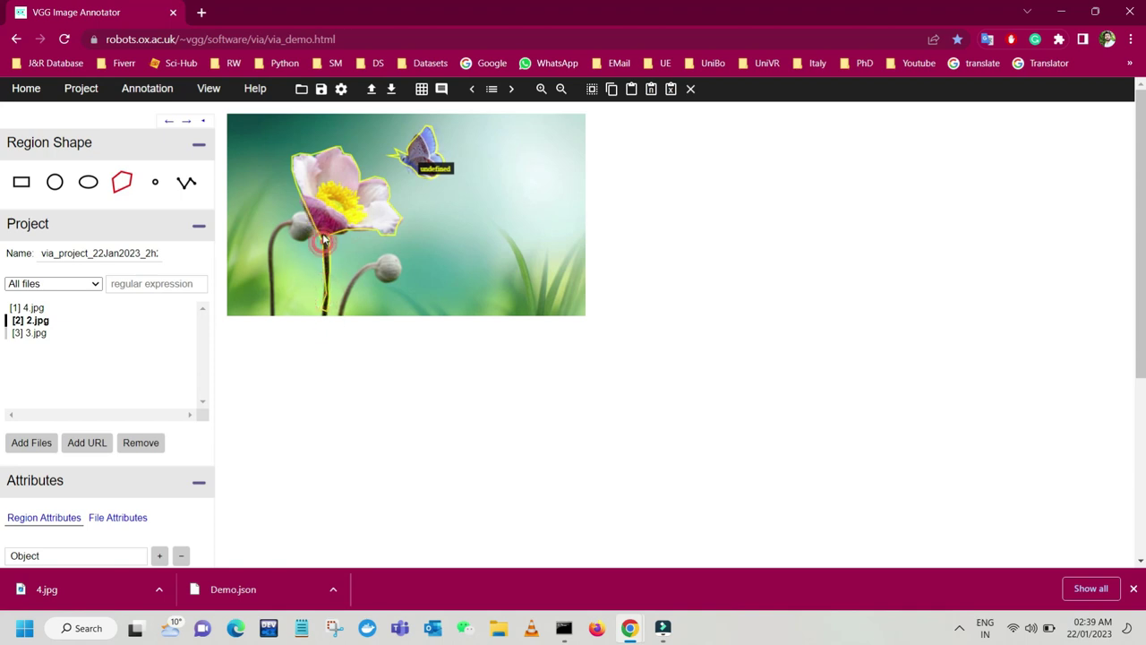
click(296, 178)
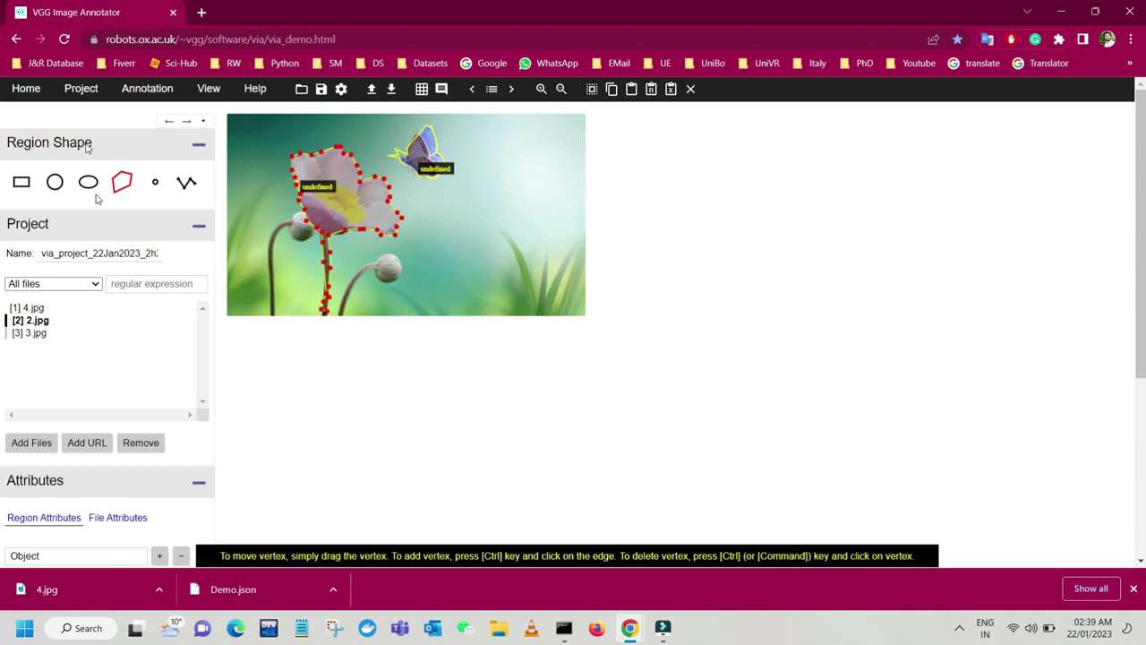
- Base the project's region label and region colour on the Object attribute and save the settings
mouse_move(82, 90)
click(82, 167)
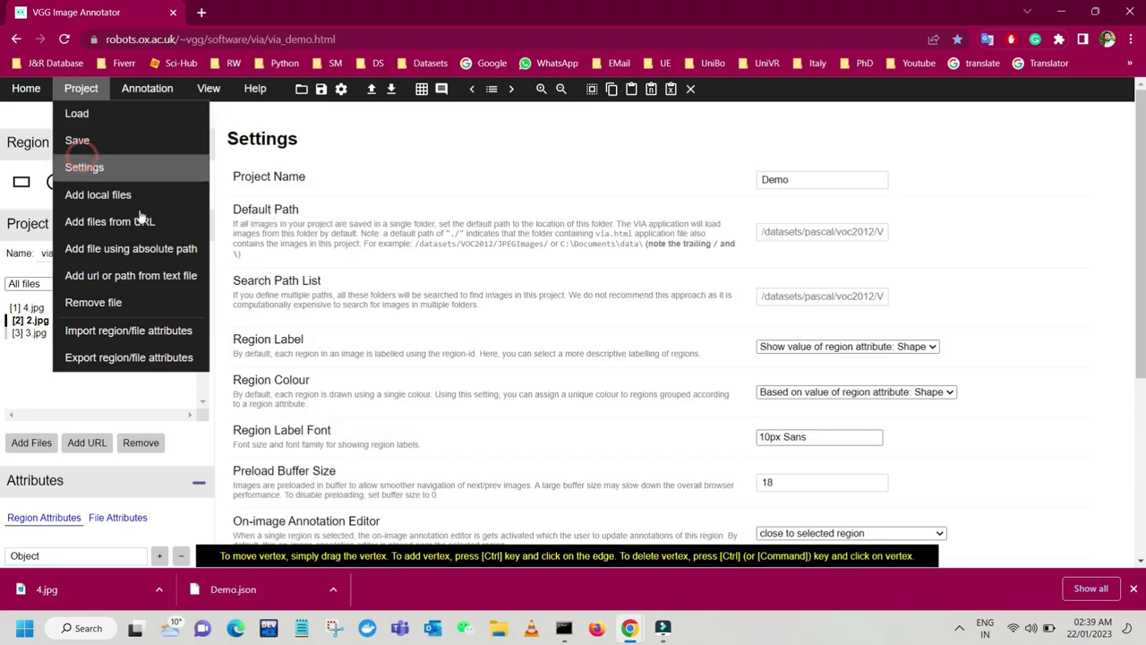
click(804, 347)
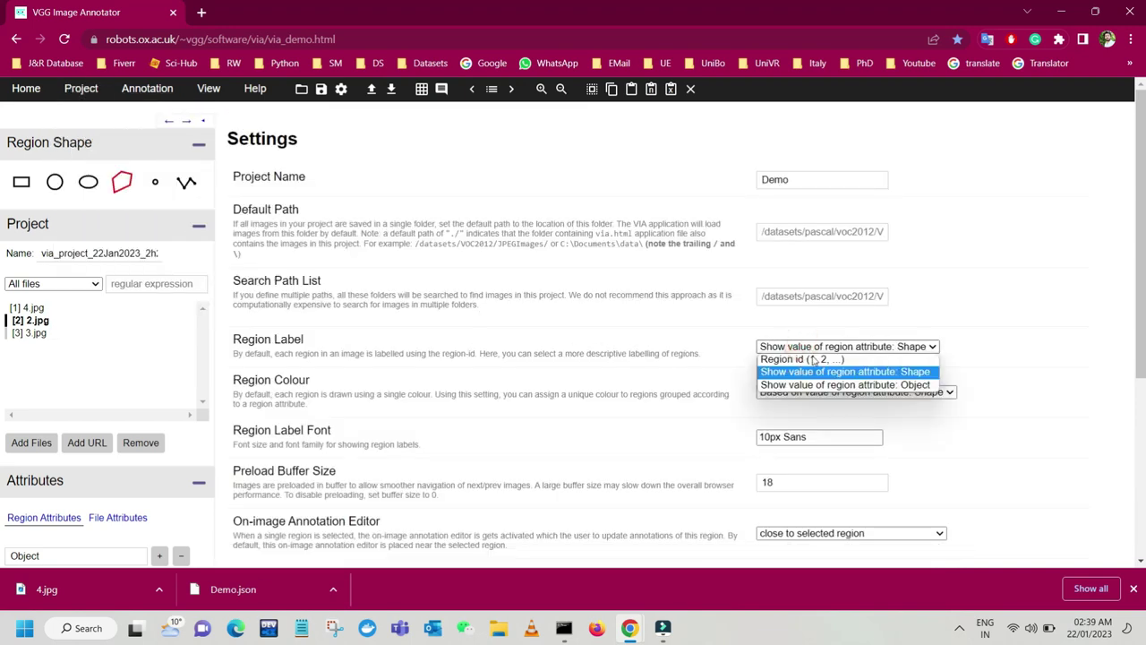
click(831, 385)
click(820, 392)
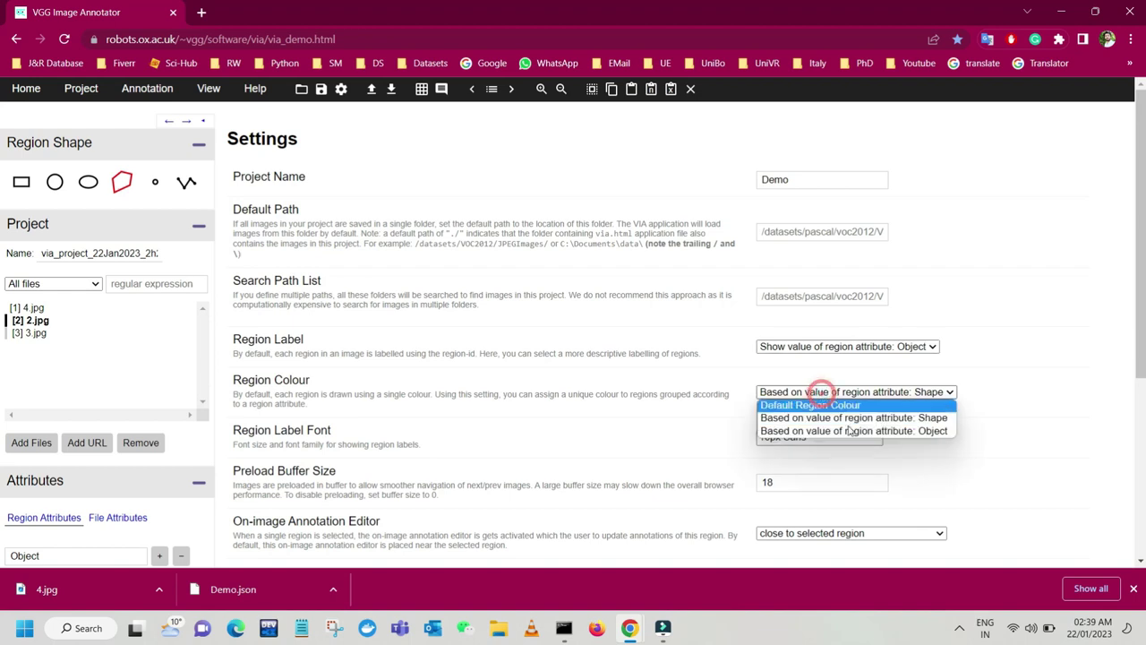
click(855, 431)
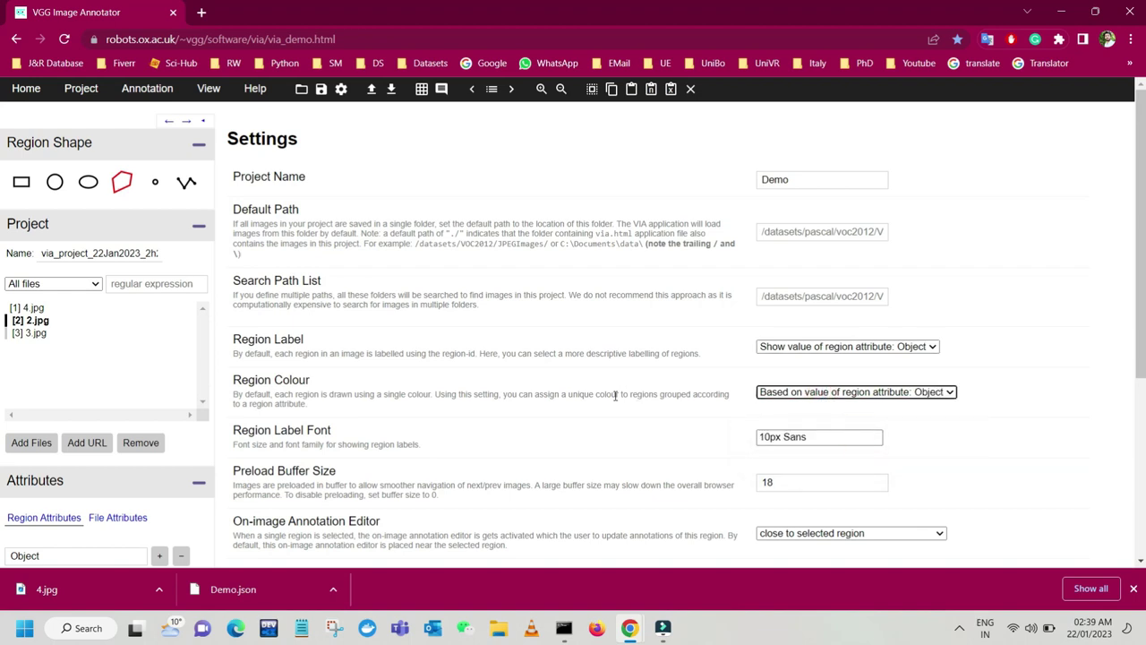
scroll(333, 320, down, 3)
click(240, 290)
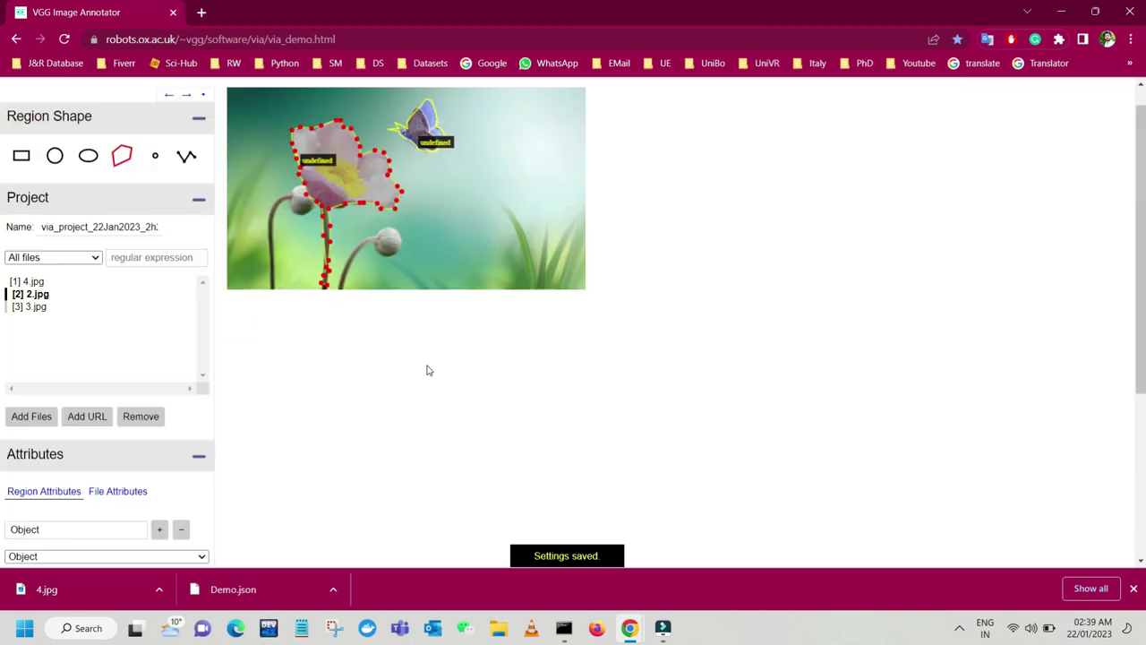
- Set the butterfly region's Object value to Butterfly
scroll(427, 370, up, 1)
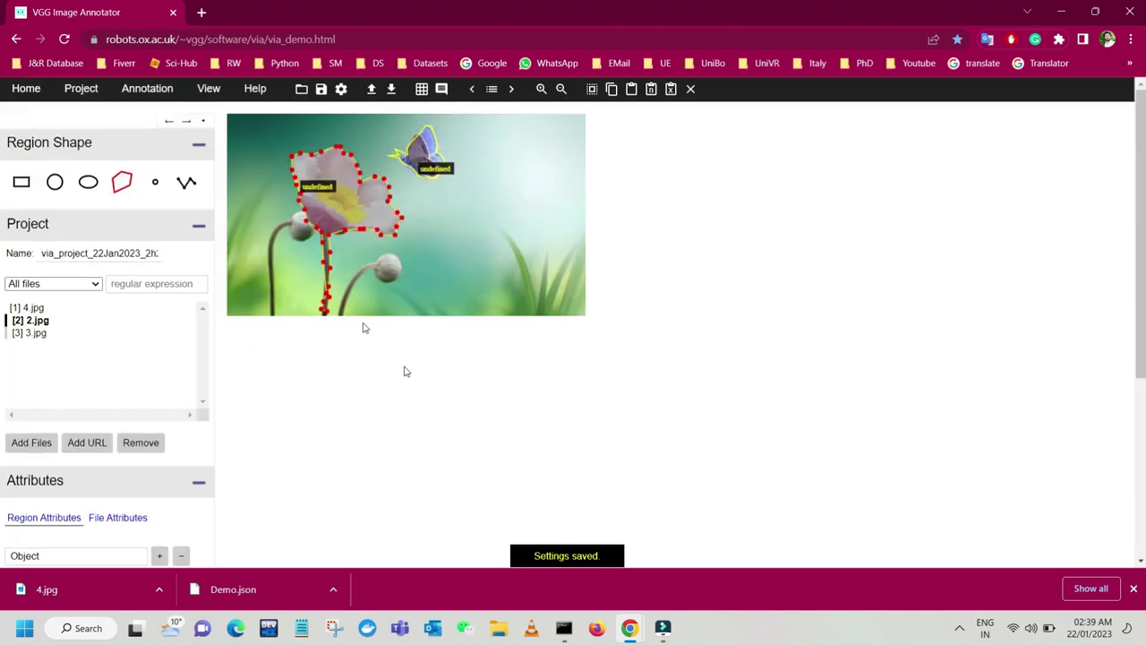
click(421, 152)
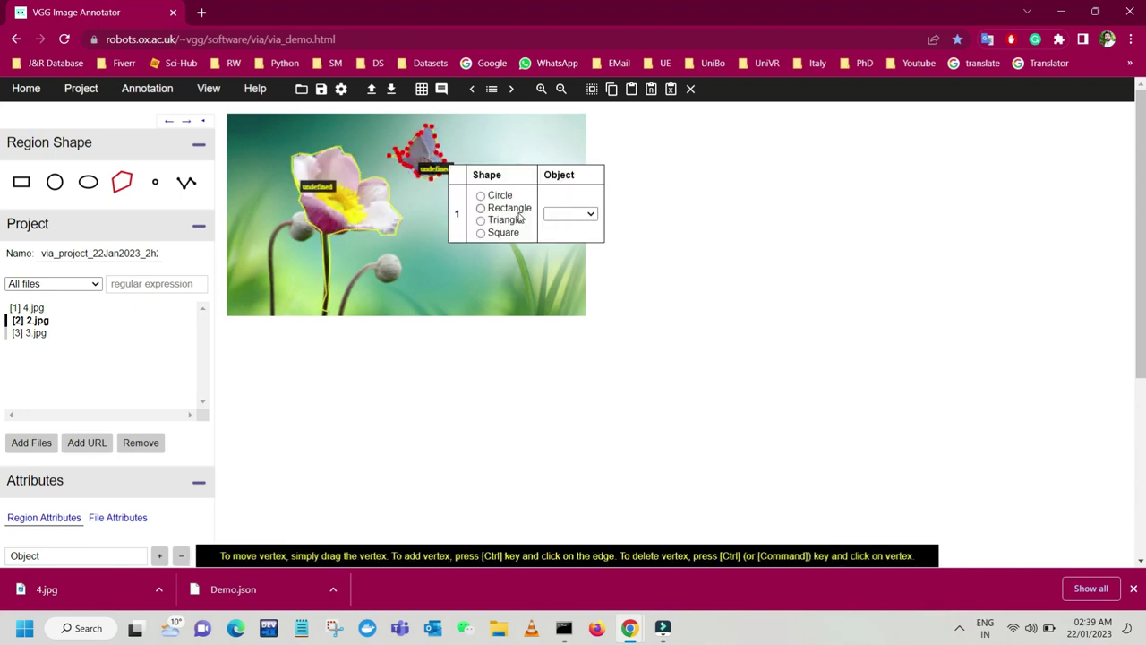
click(567, 215)
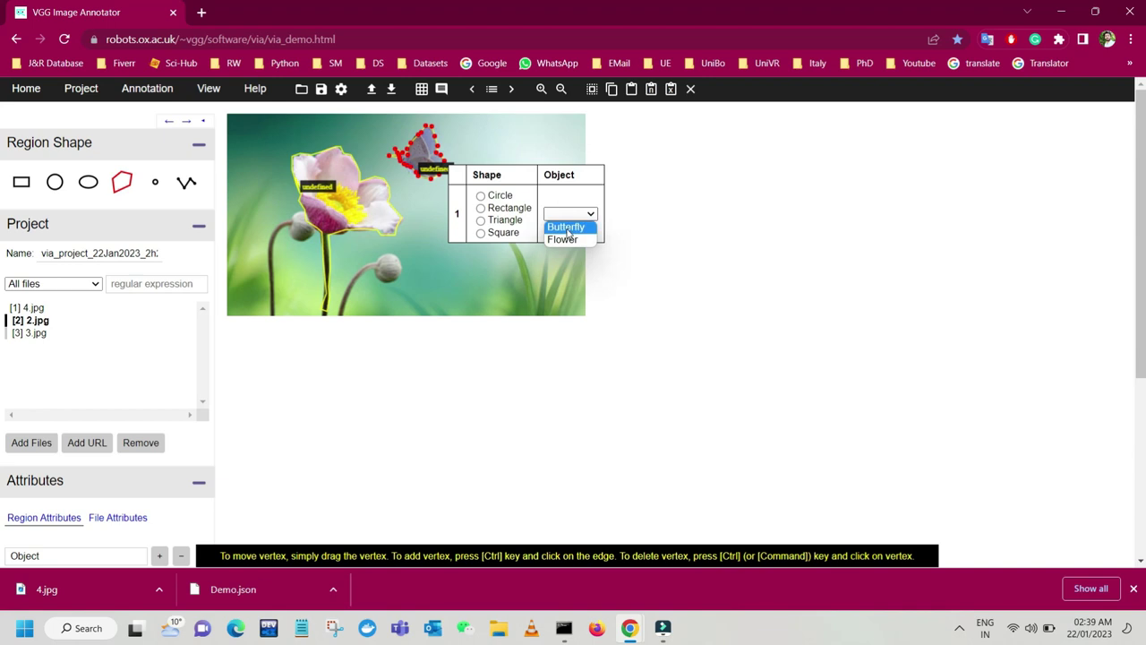
click(566, 228)
- Set the flower region's Object value to Flower
click(356, 205)
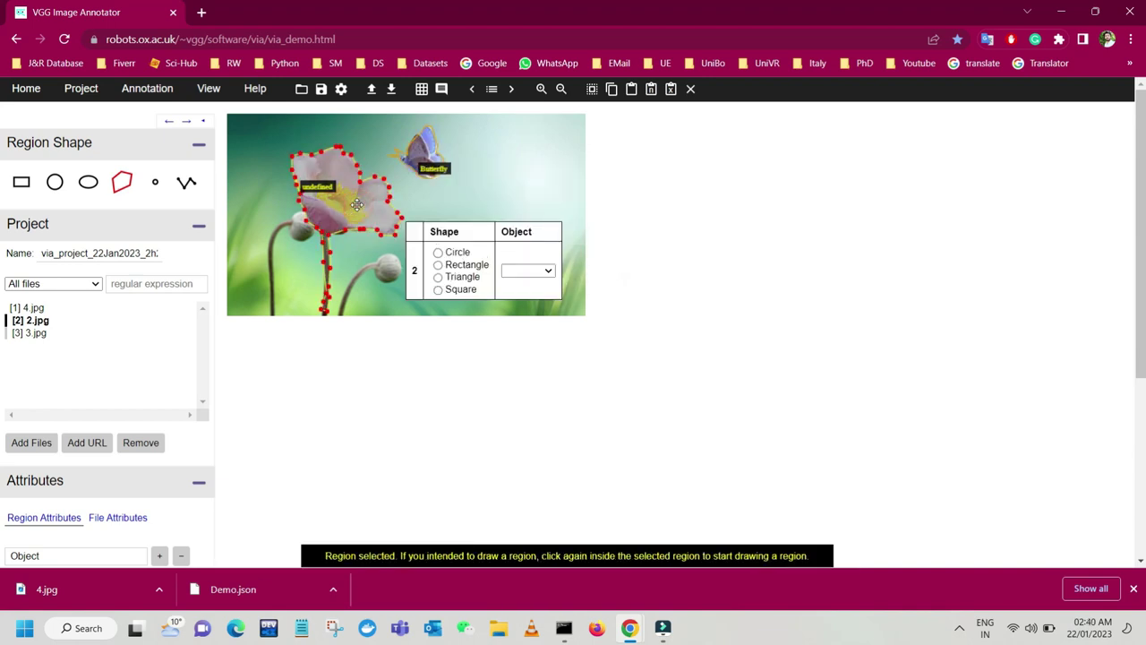
click(548, 272)
click(528, 276)
click(450, 387)
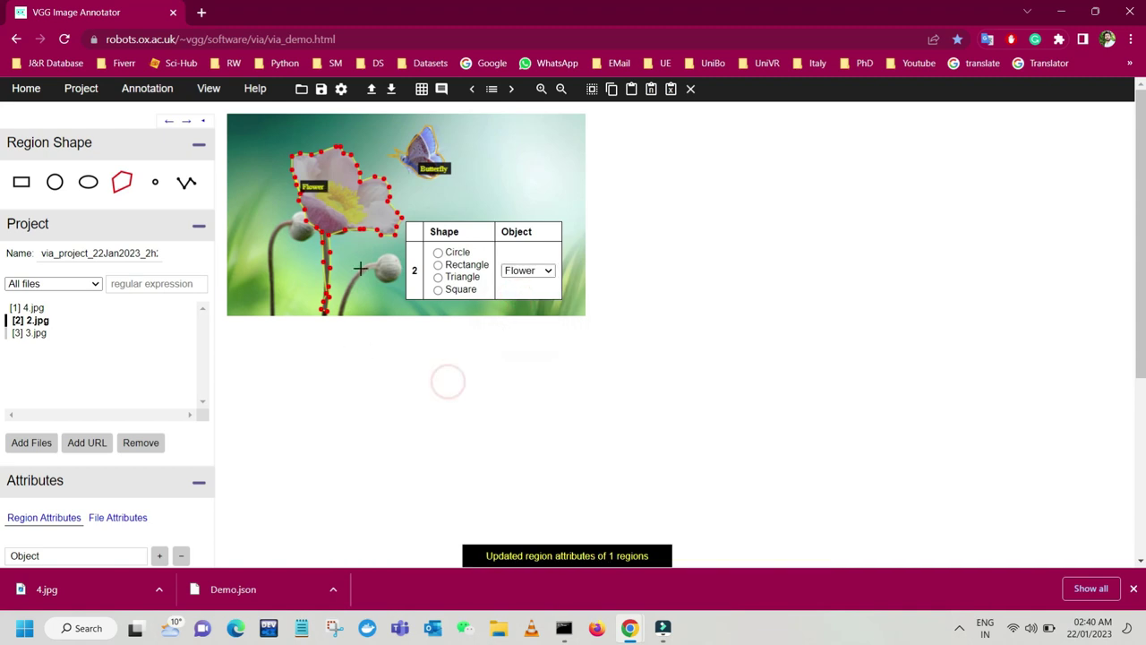
click(701, 235)
click(474, 374)
- Download the annotated 2.jpg as an image and open the downloaded file
mouse_move(157, 94)
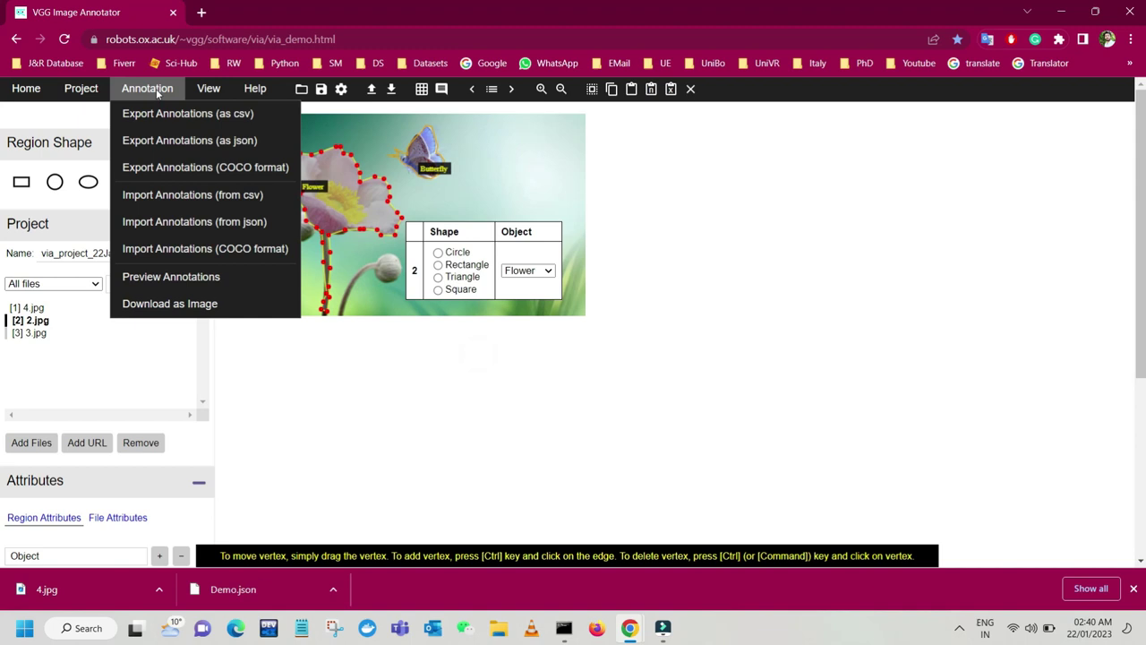
click(166, 306)
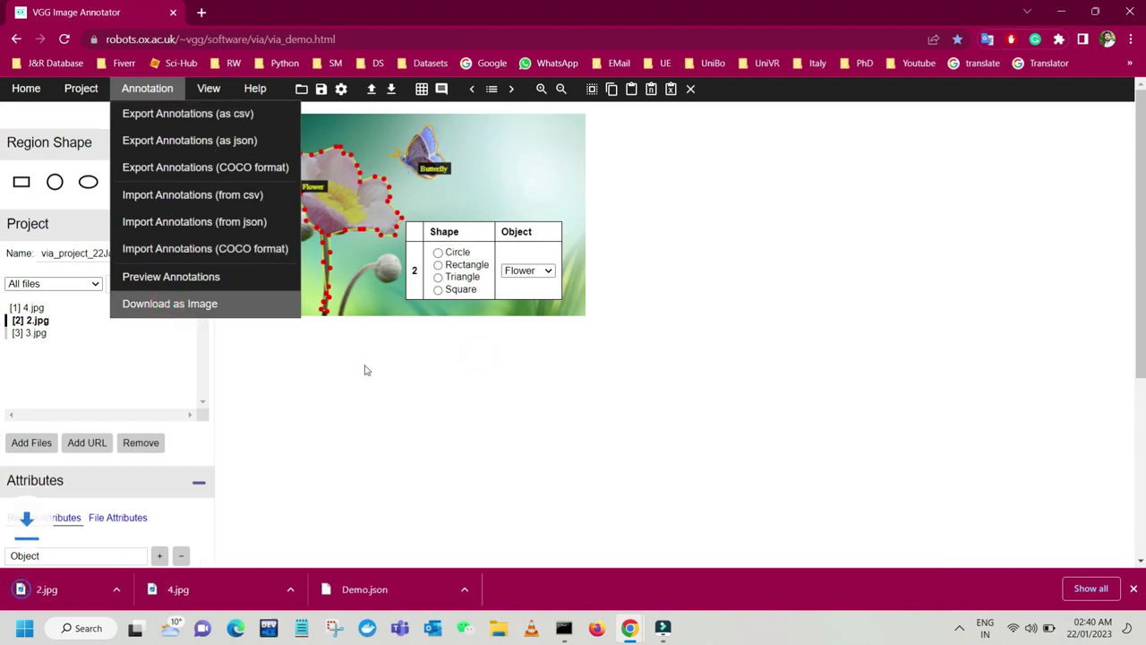
click(44, 595)
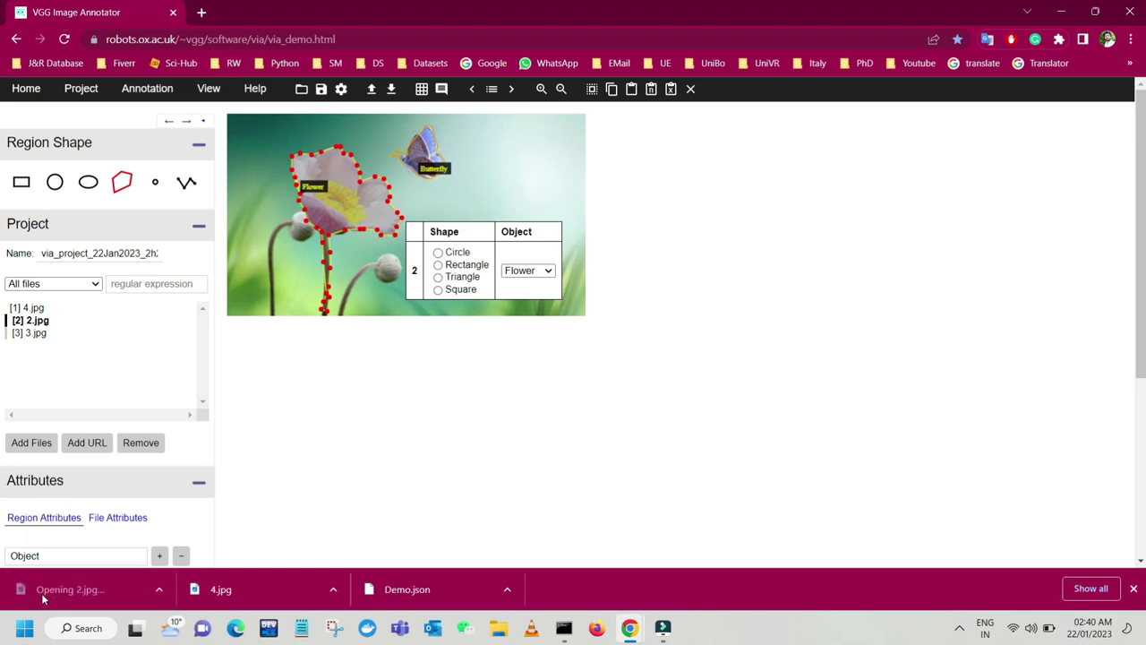